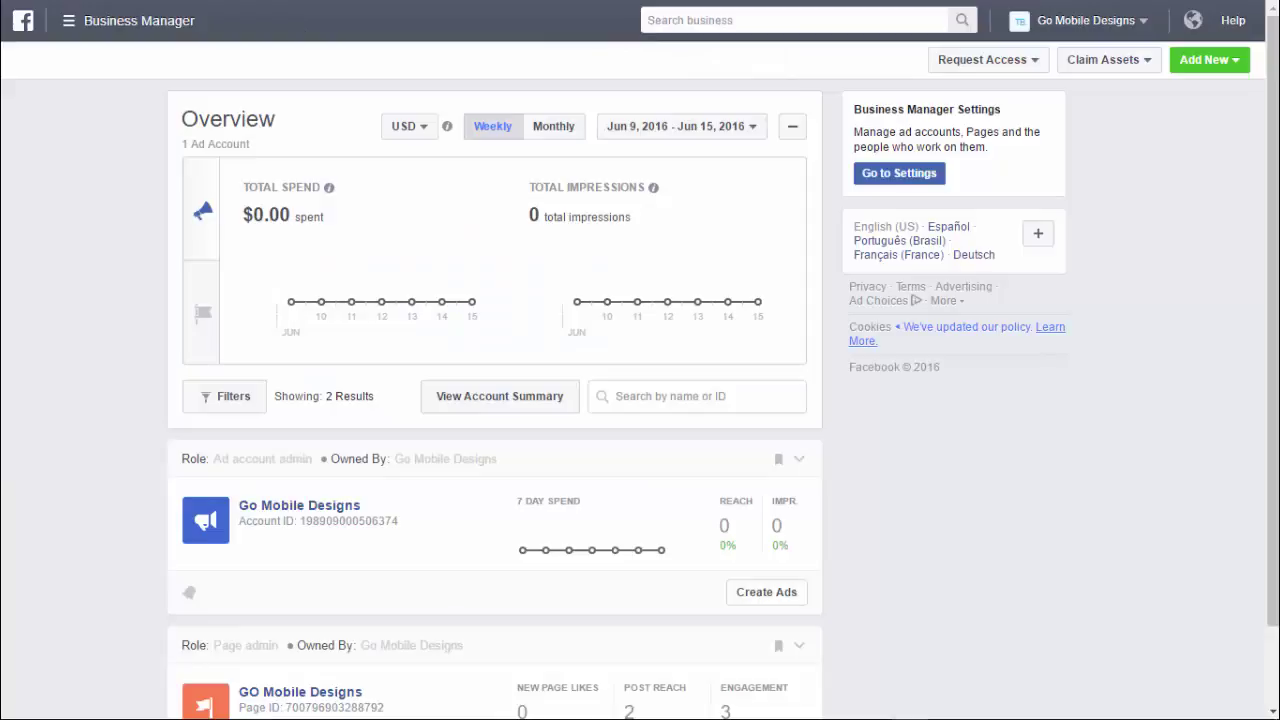
- Look over the business switcher, Request Access, Claim Assets and Add New menus, then expand All Tools
click(1142, 20)
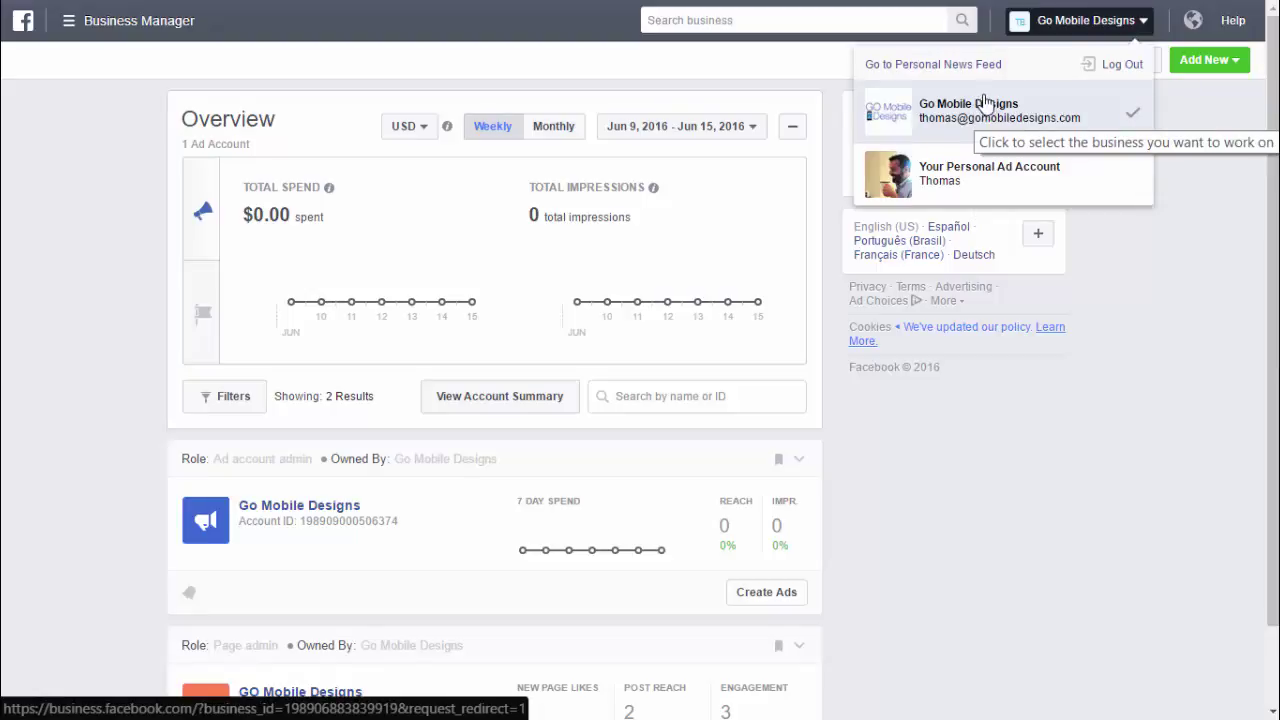
click(1046, 388)
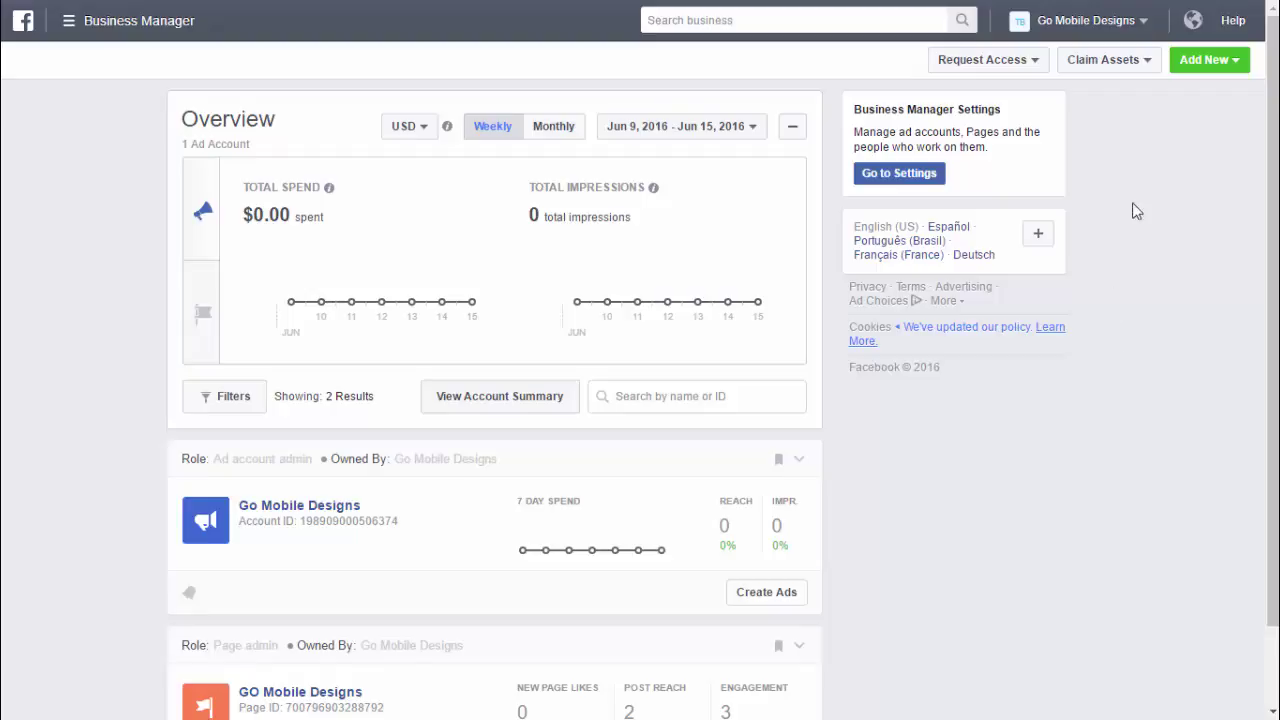
click(1038, 61)
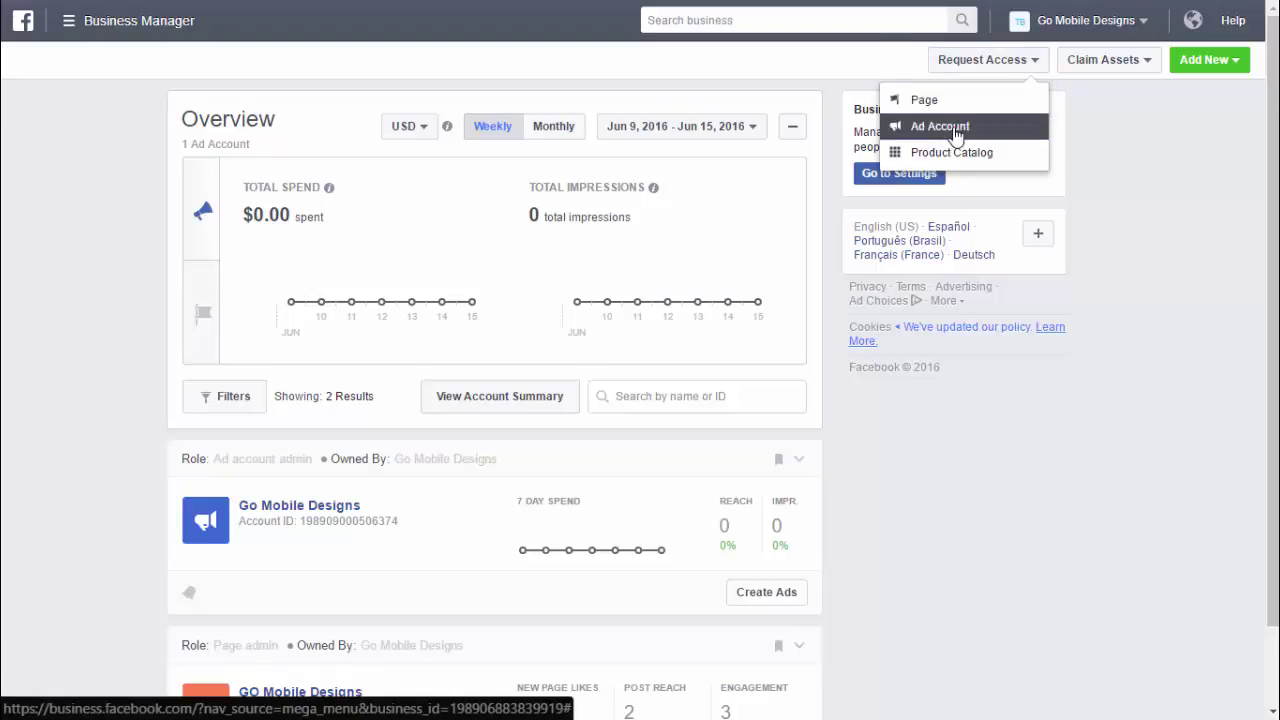
click(1152, 63)
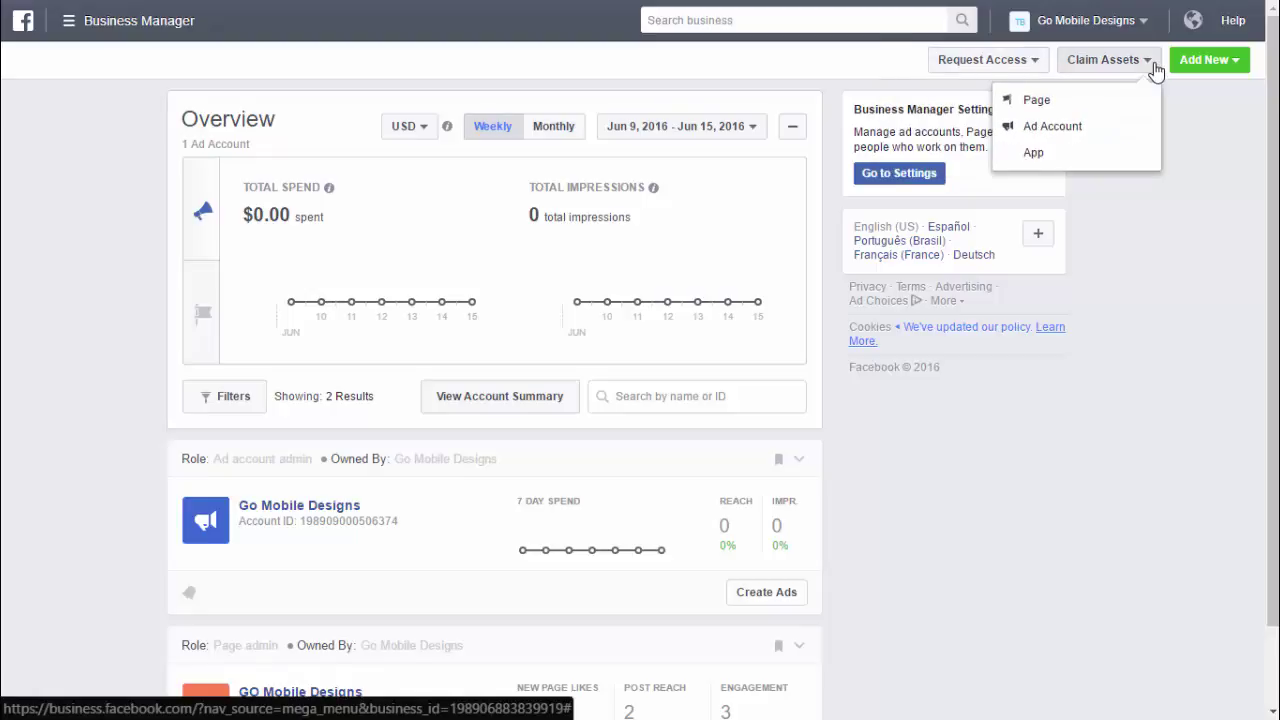
click(1232, 66)
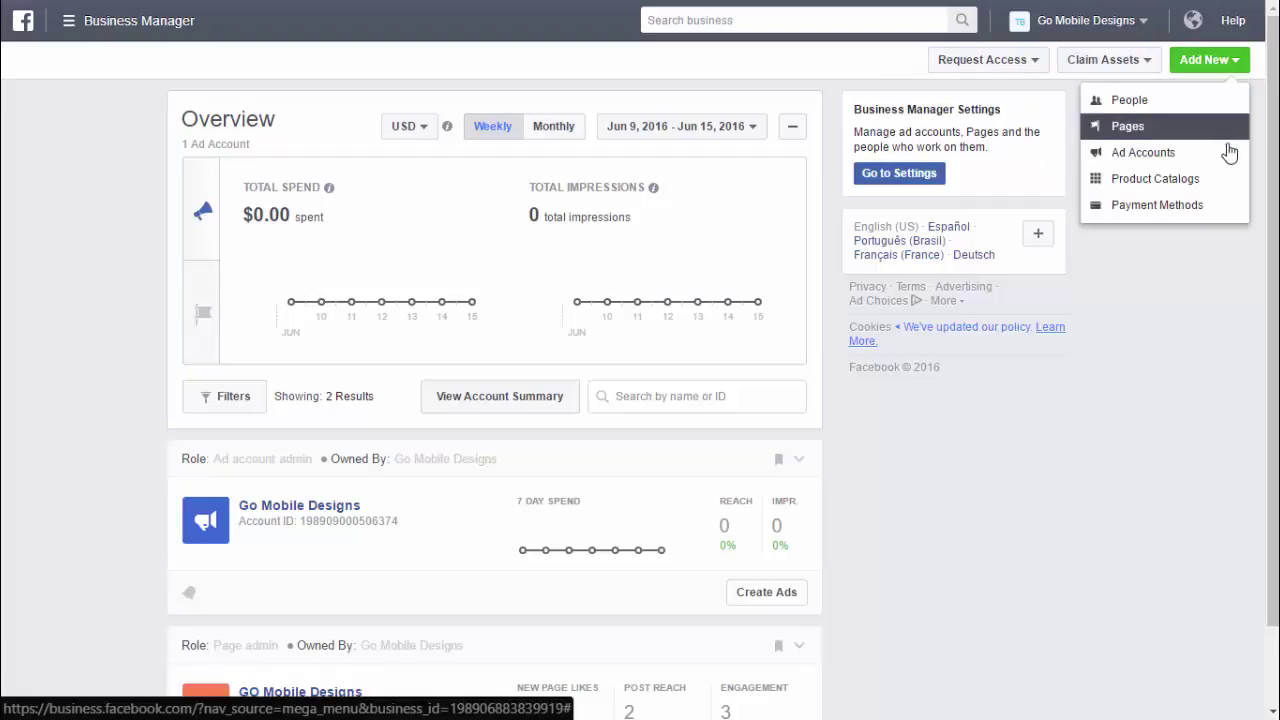
click(1085, 432)
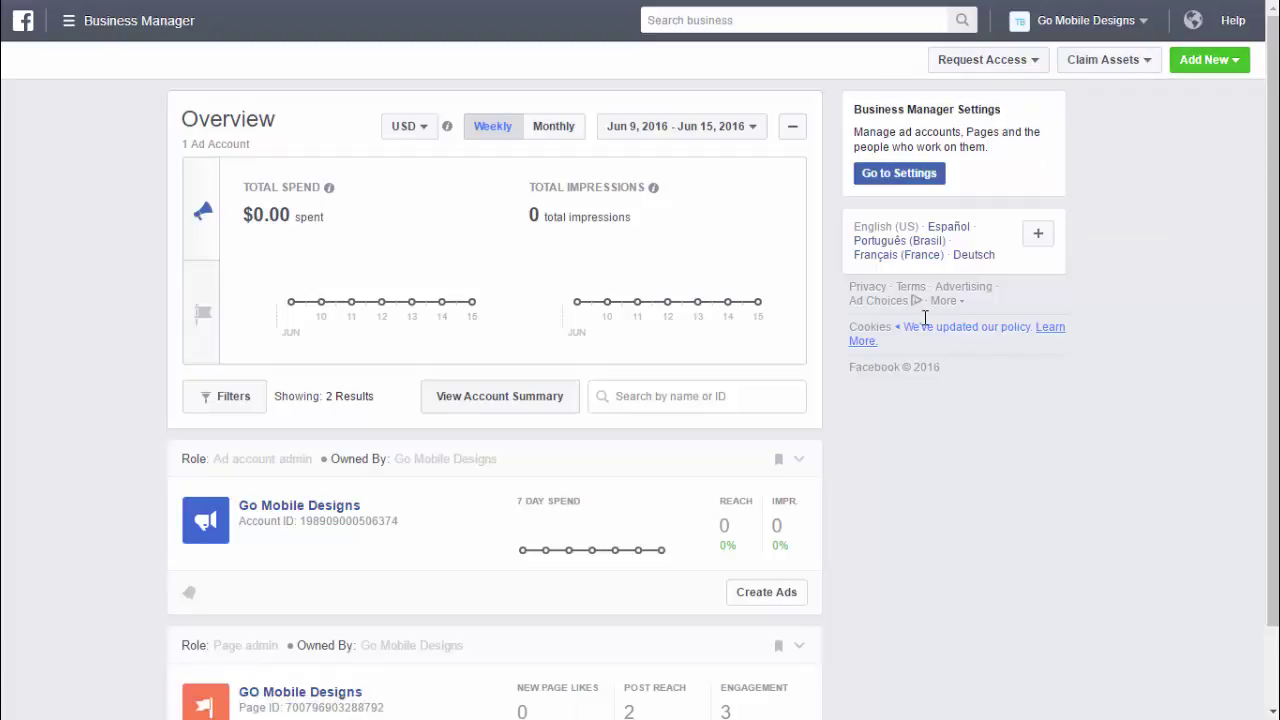
click(66, 24)
click(132, 319)
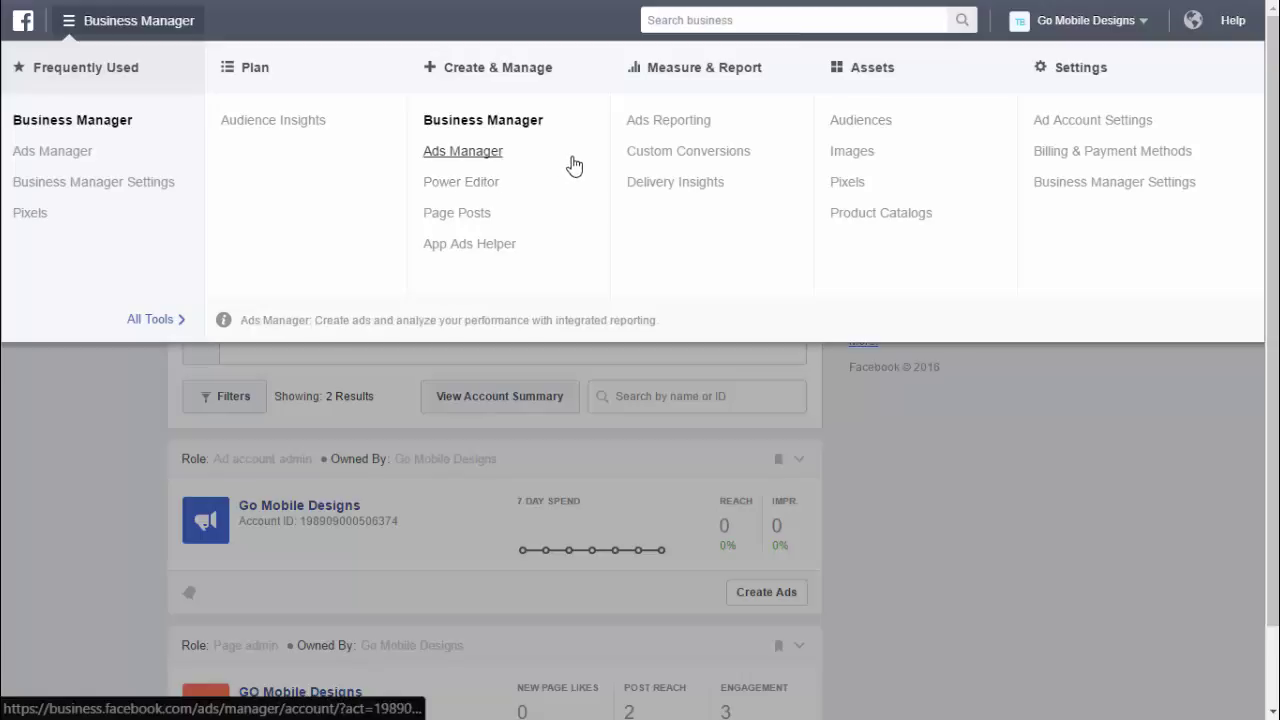
- Open Ads Manager for the Go Mobile Designs ad account from Create & Manage
click(466, 152)
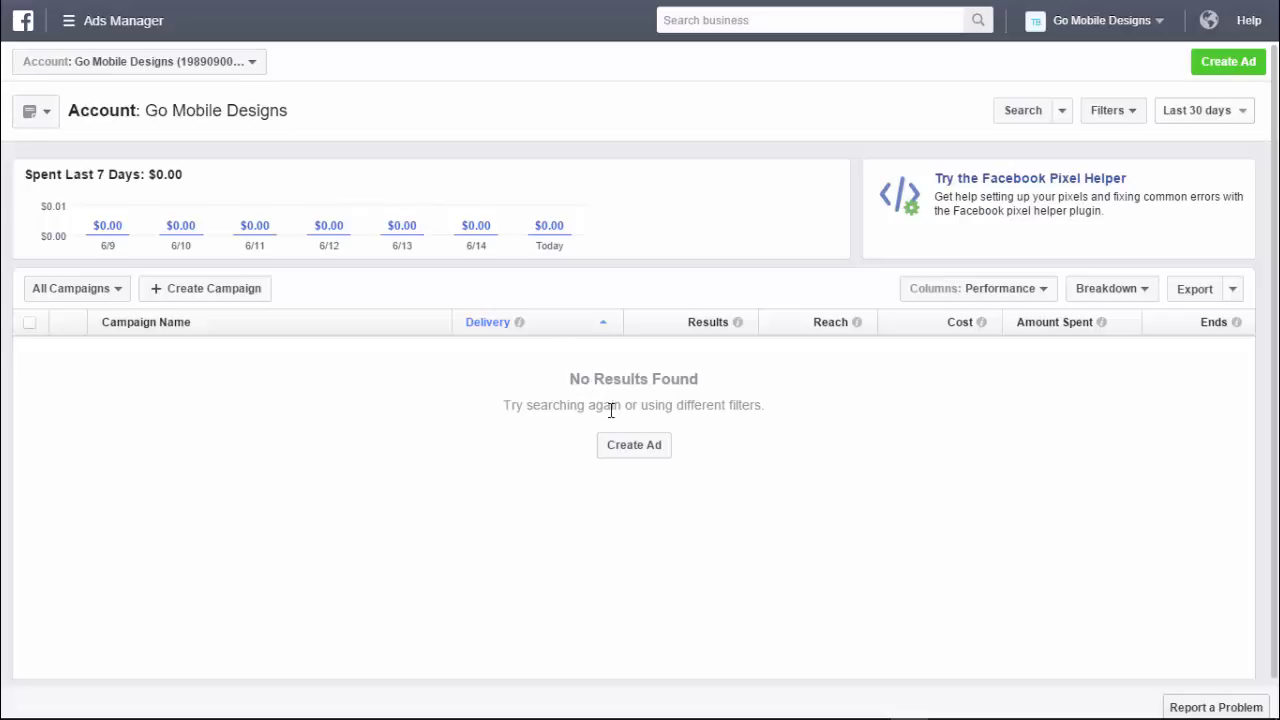
- Create a 'Send people to your website' campaign named 'Promote Website' and continue to the ad set
click(1226, 64)
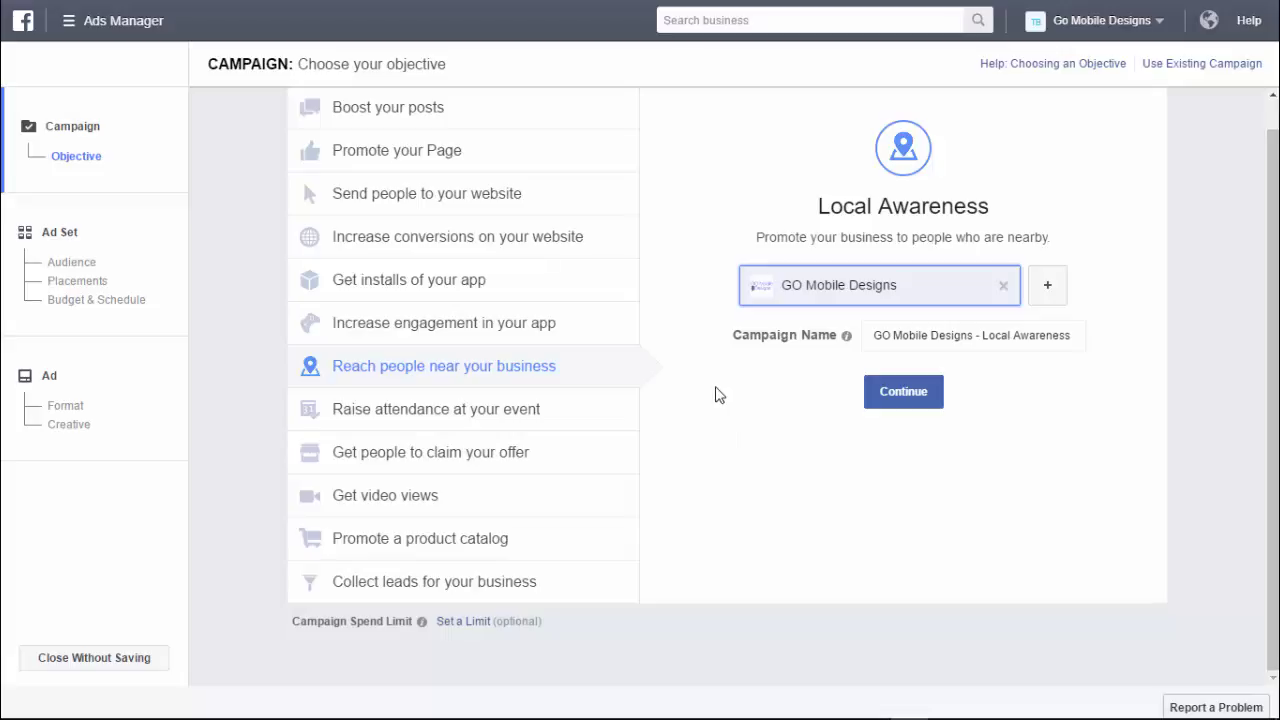
click(490, 206)
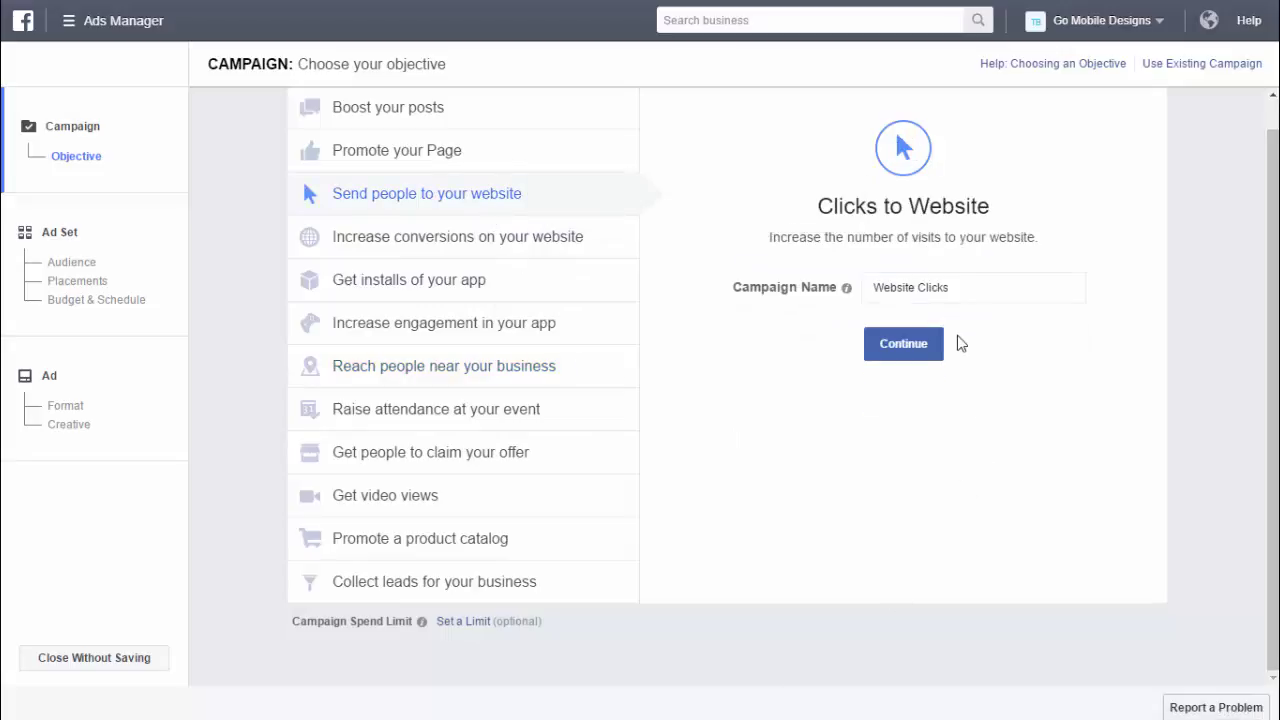
click(962, 287)
drag(962, 287, 869, 286)
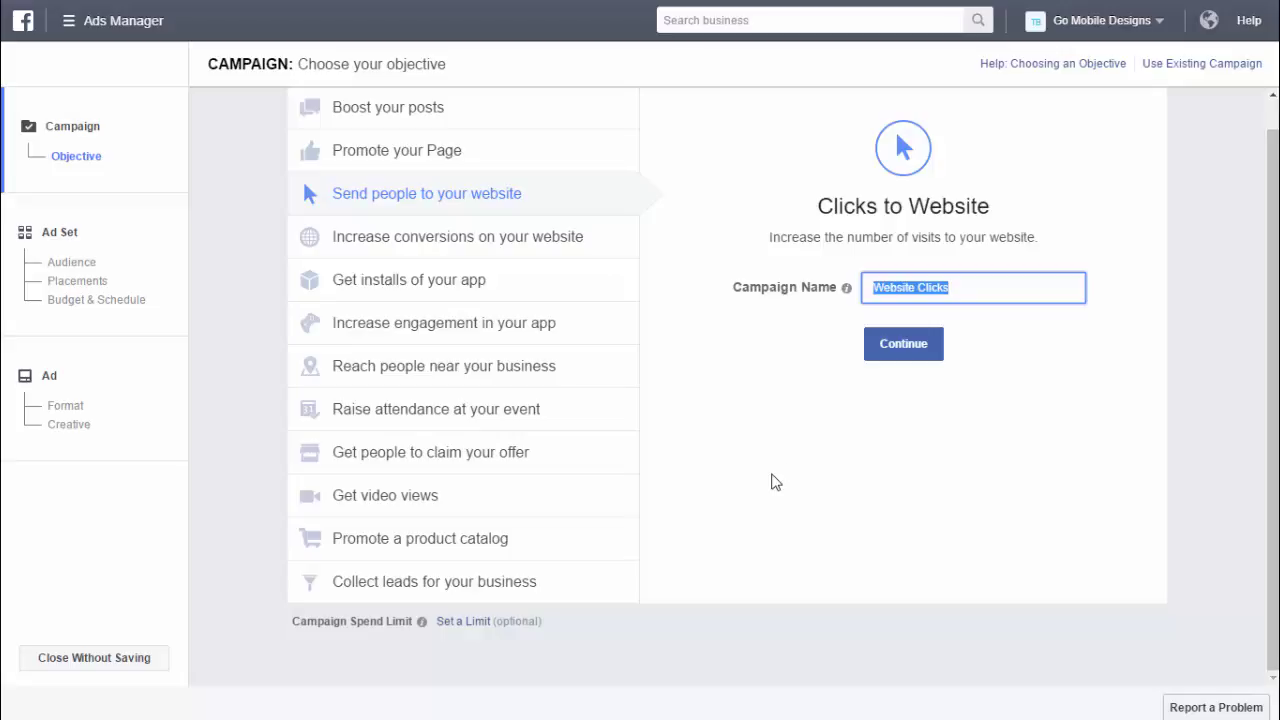
text(Promote )
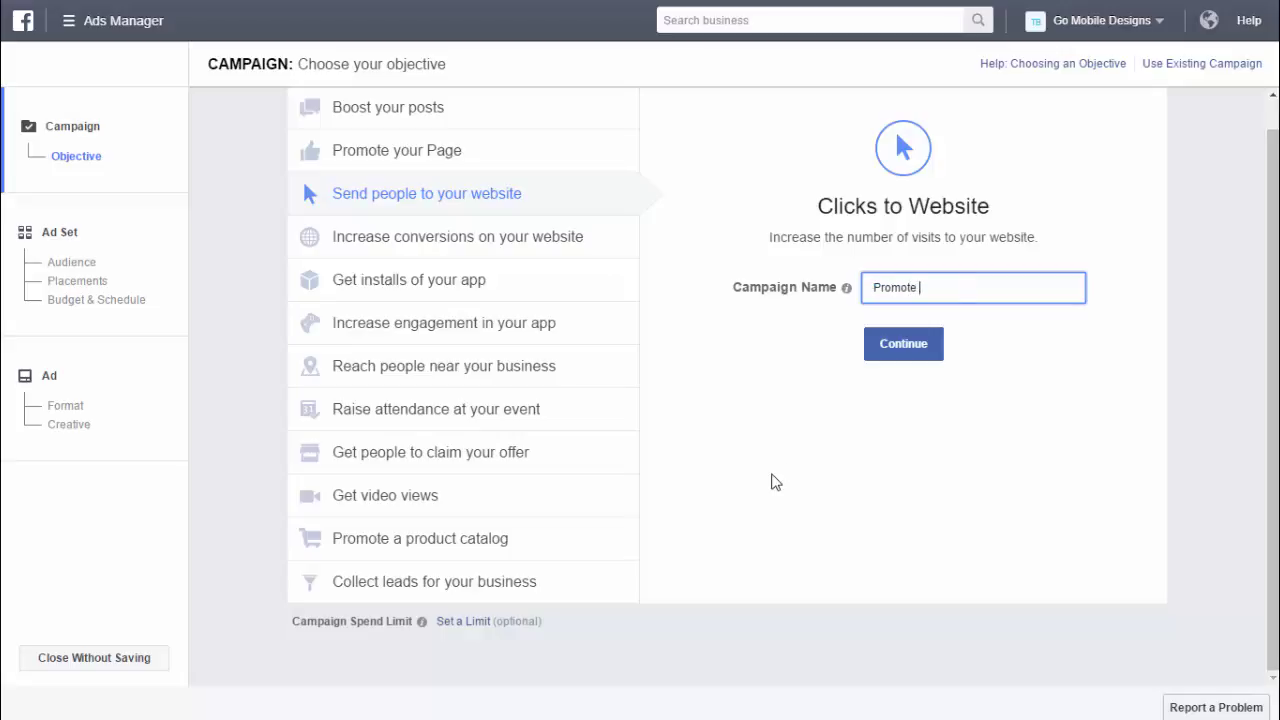
text(Website)
click(890, 350)
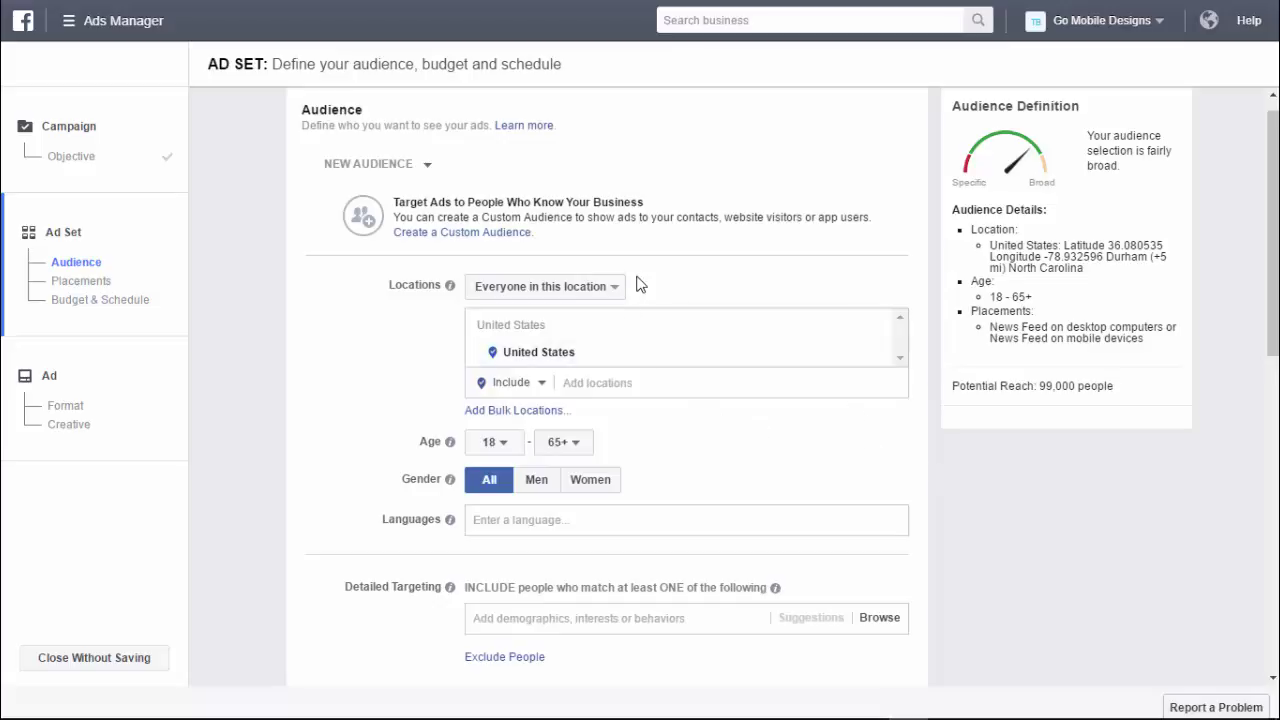
- Review the Locations options, leaving everyone in the United States, and start adding a location
scroll(637, 283, down, 1)
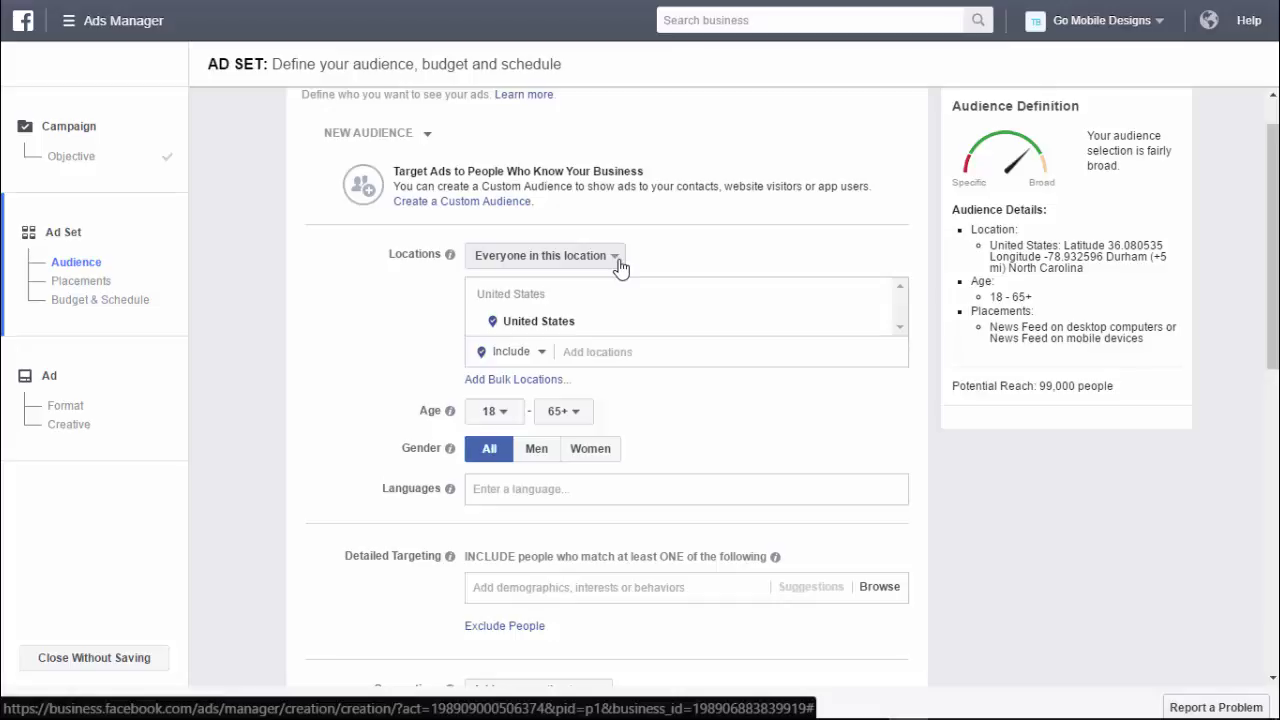
click(618, 263)
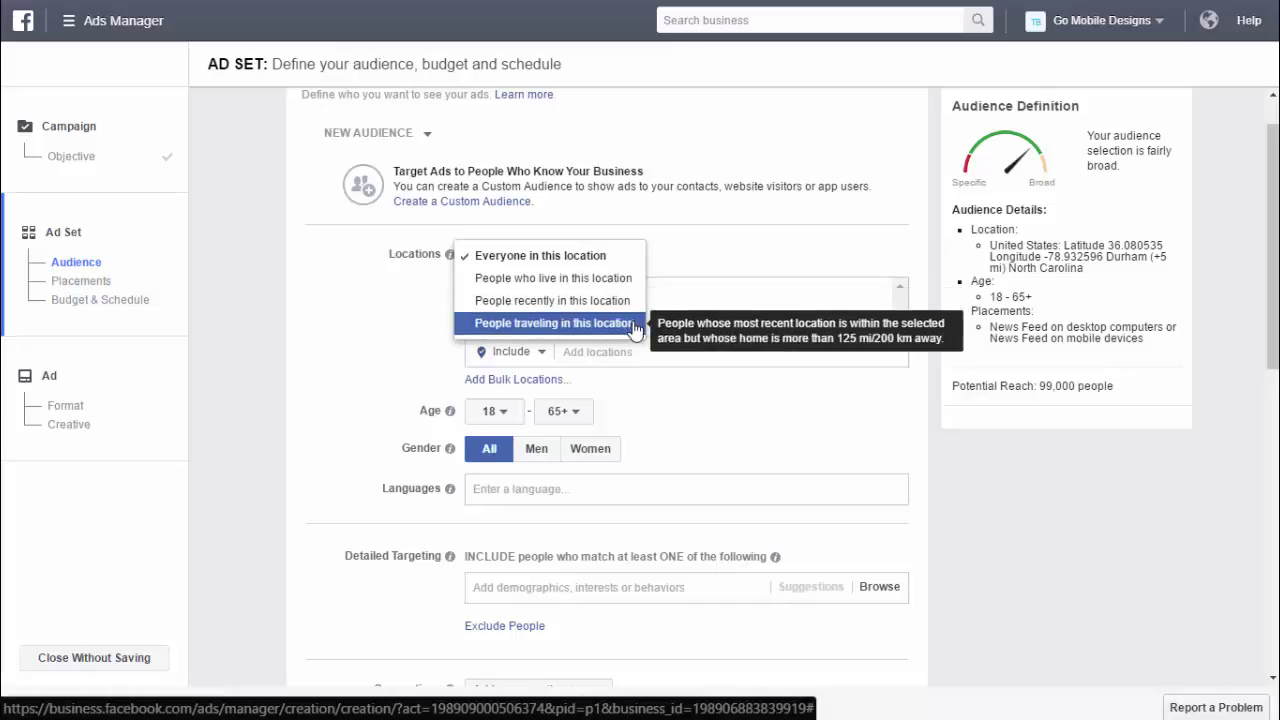
click(692, 258)
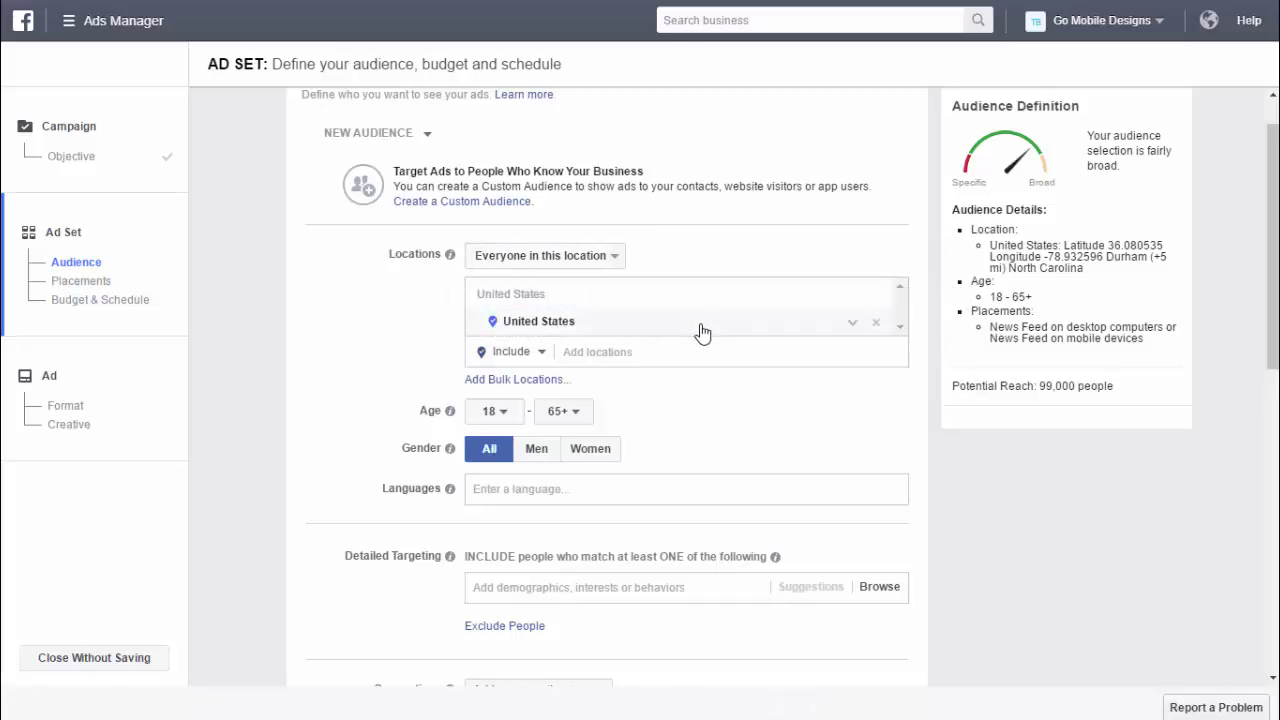
click(639, 354)
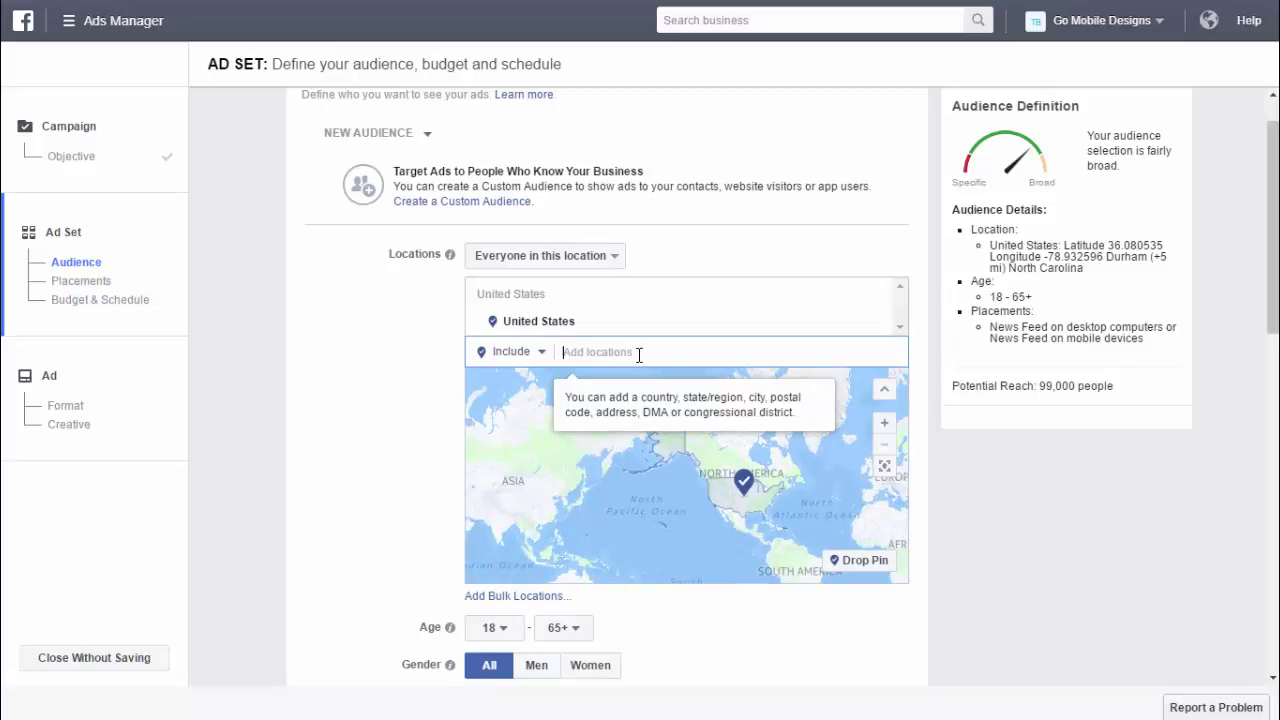
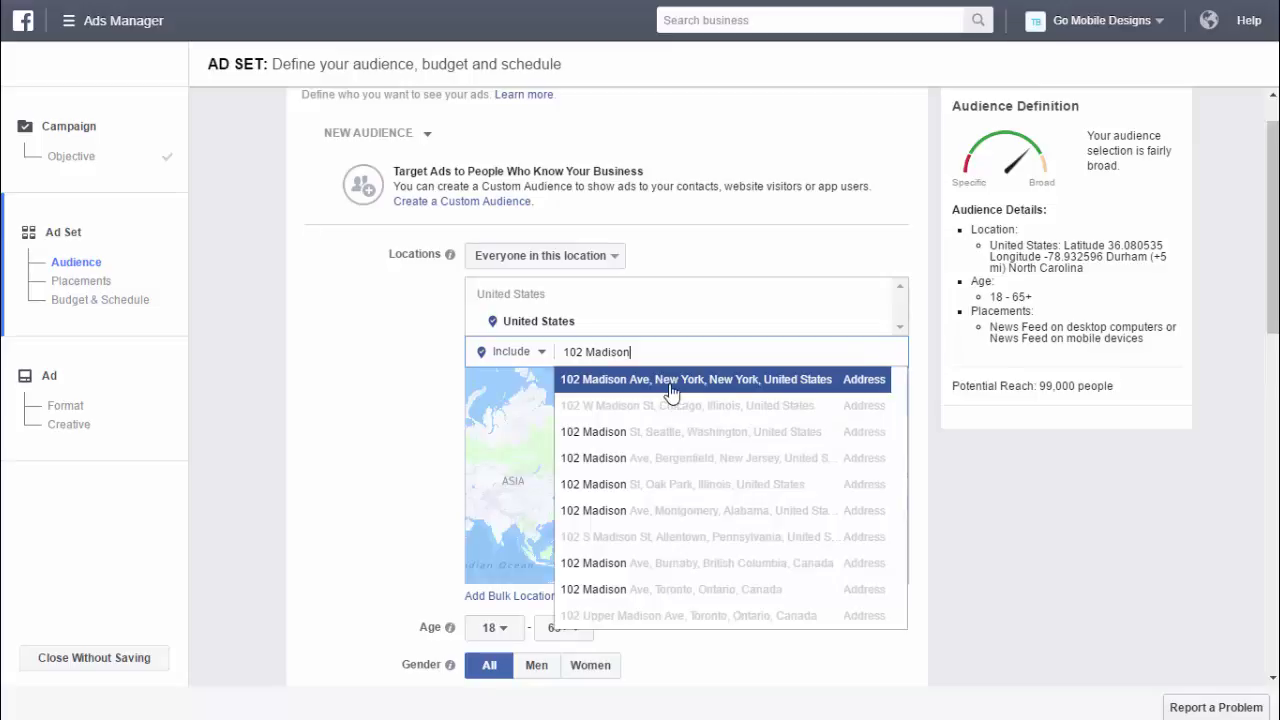
click(670, 393)
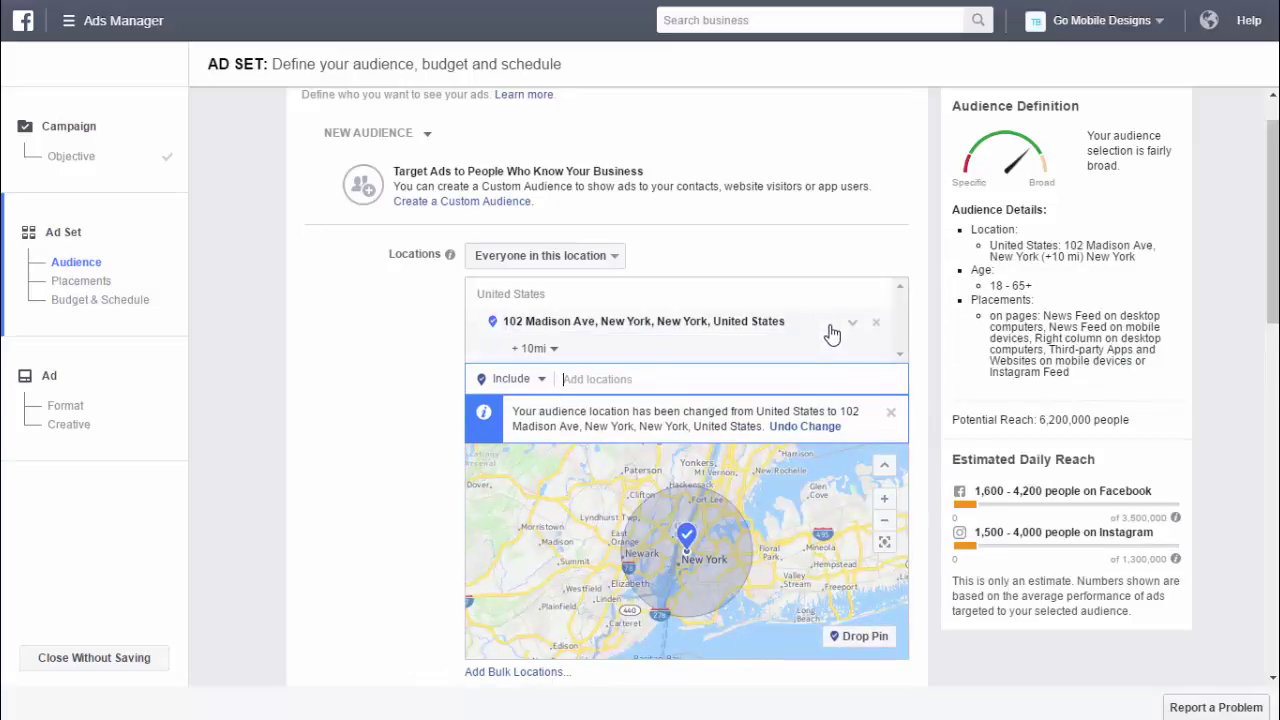
click(553, 349)
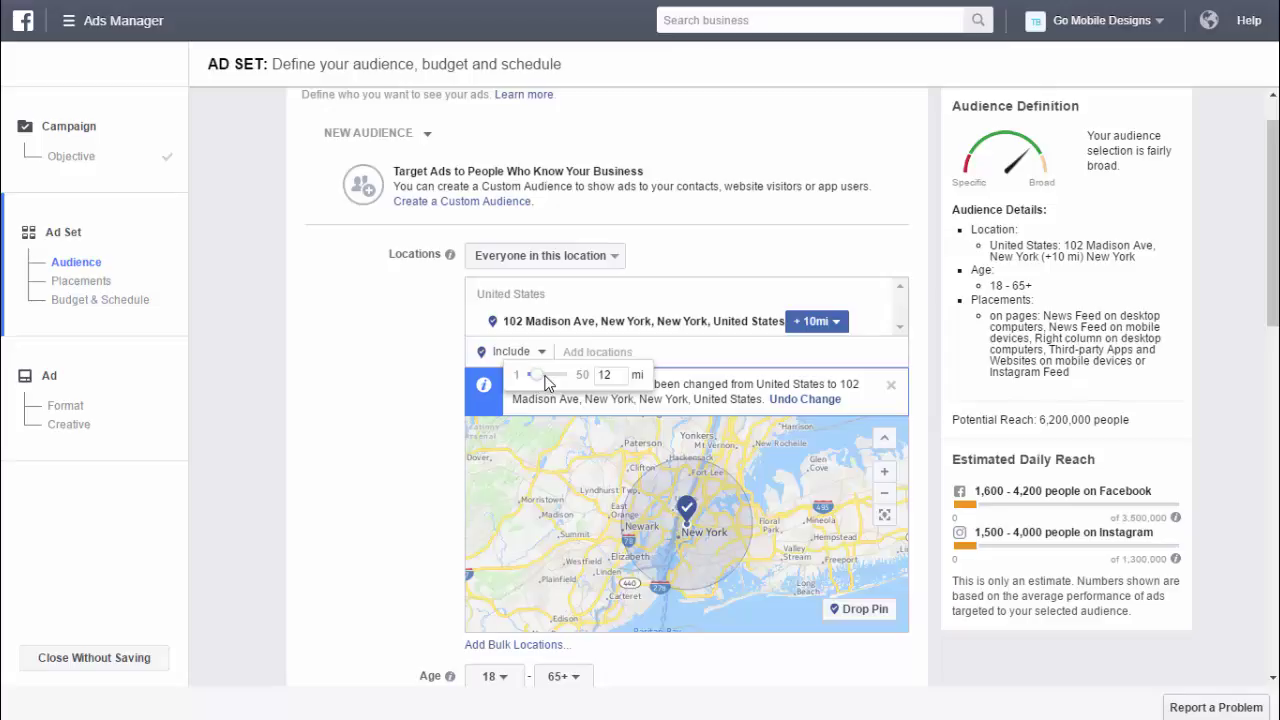
drag(546, 375, 552, 377)
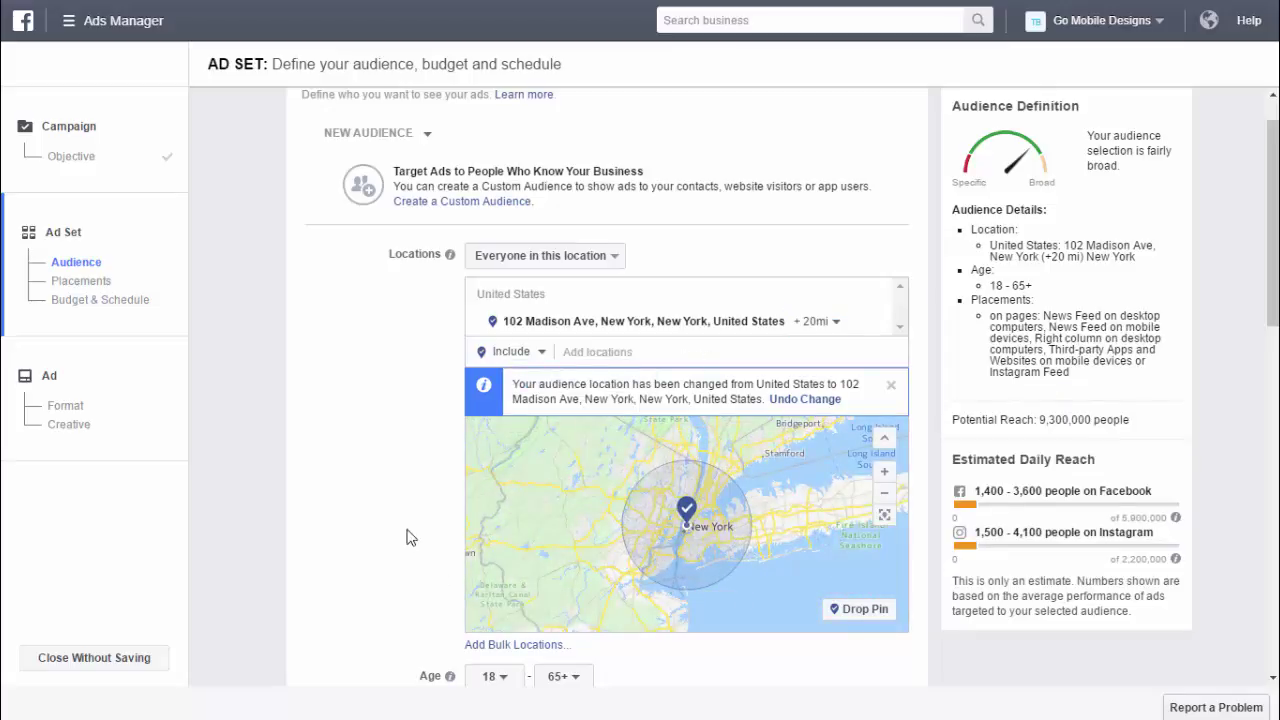
scroll(400, 455, down, 2)
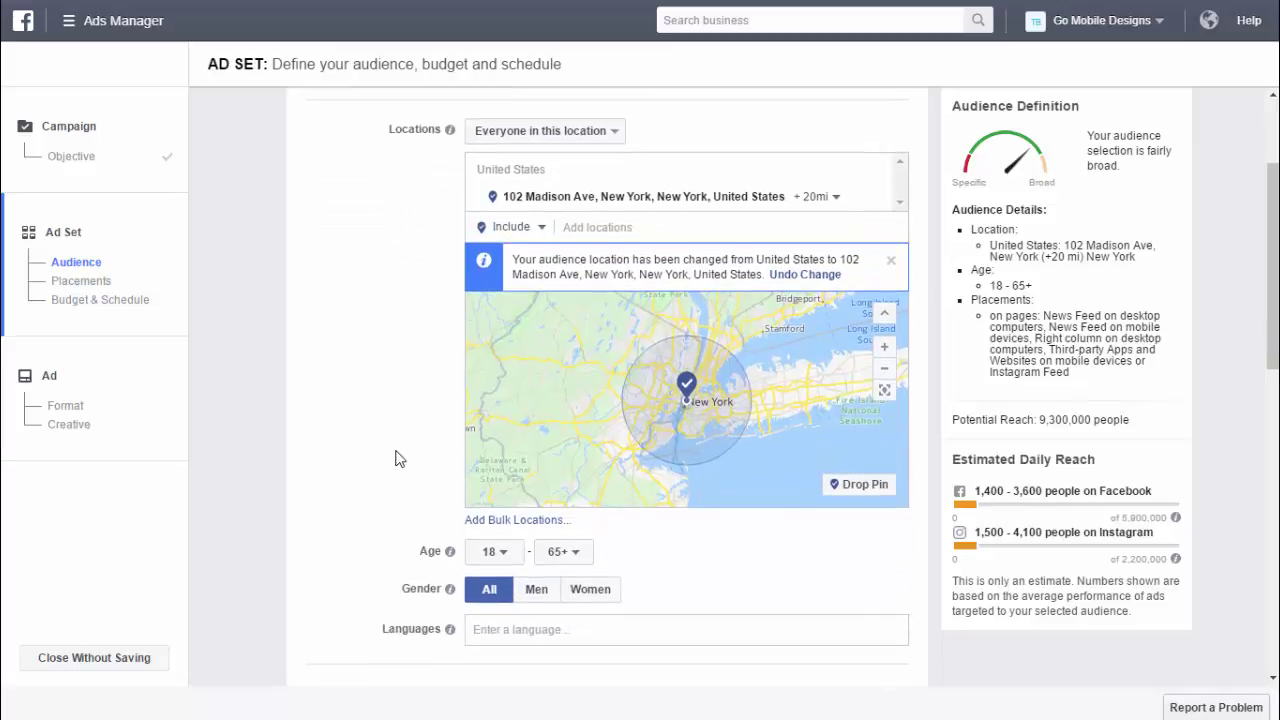
scroll(378, 495, down, 1)
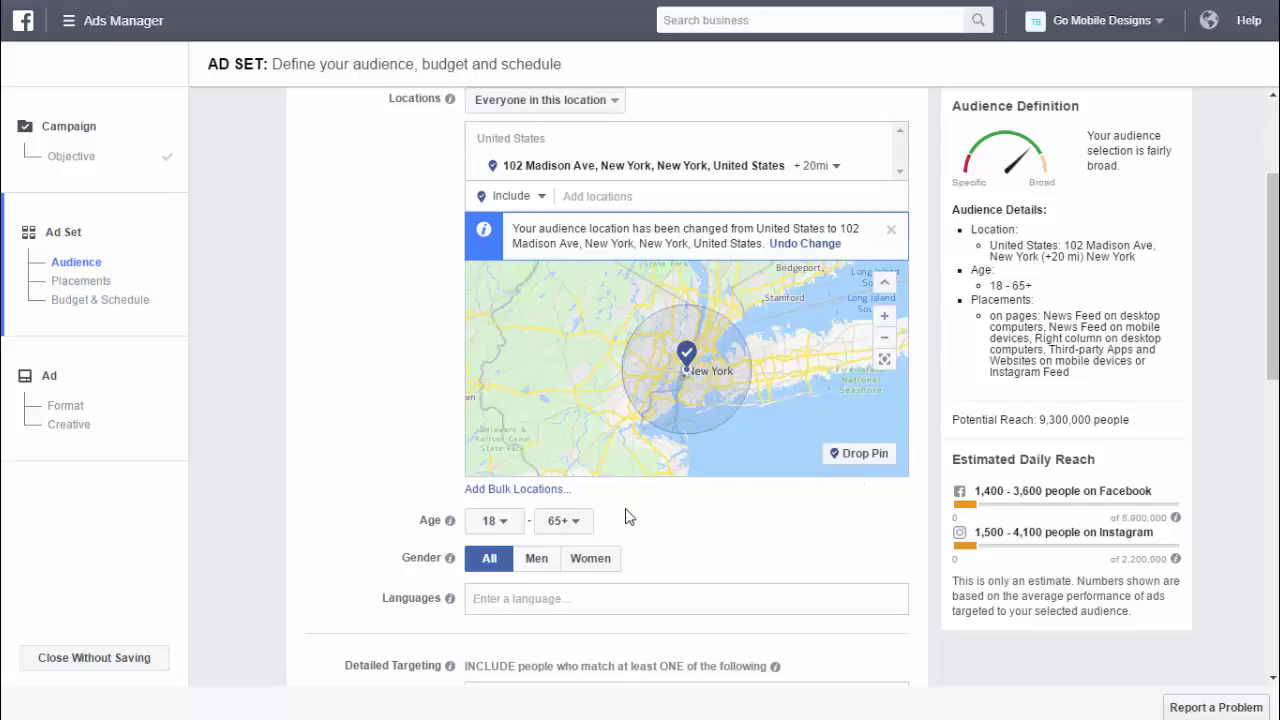
scroll(666, 491, down, 1)
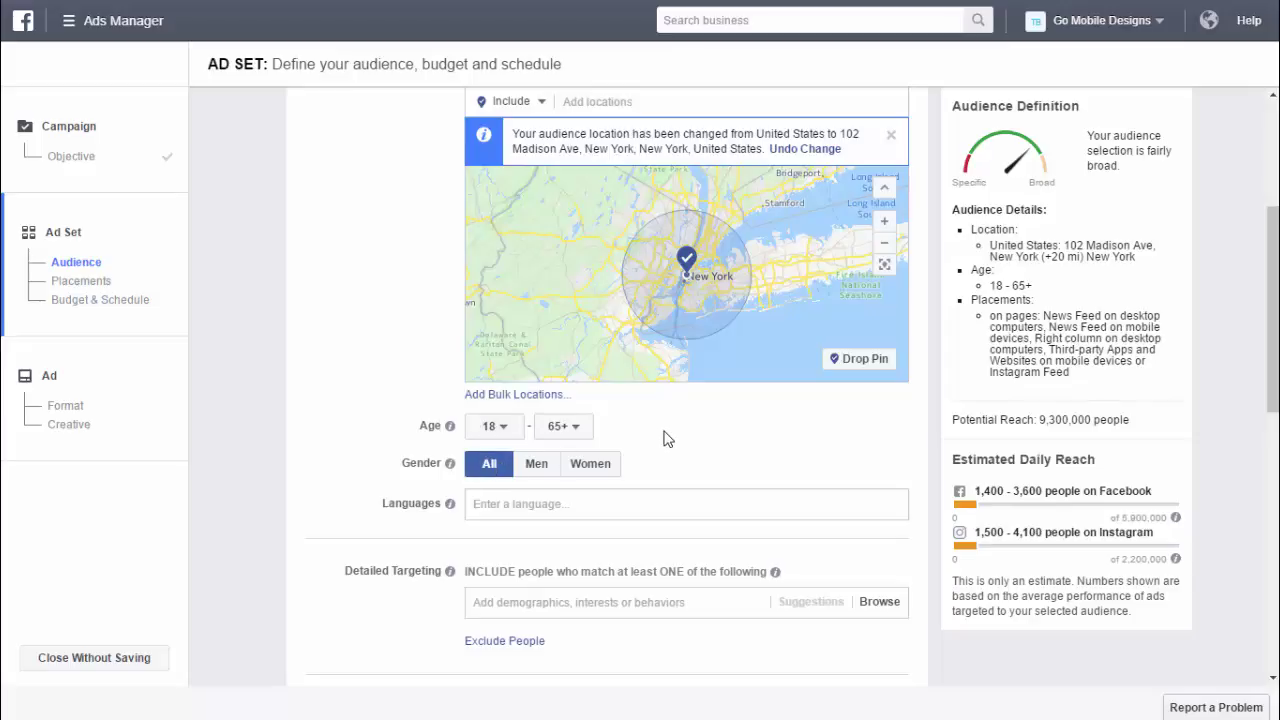
- Restrict the audience to men aged 24 to 45
click(503, 434)
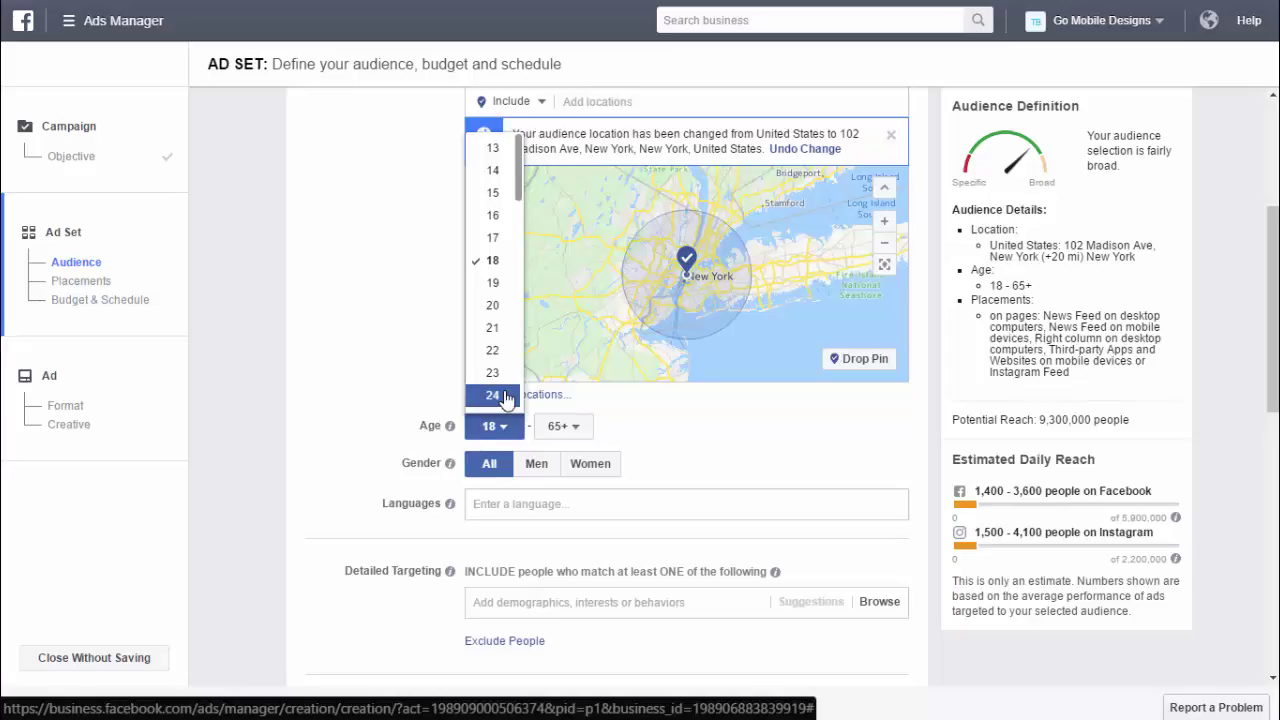
click(505, 397)
click(563, 427)
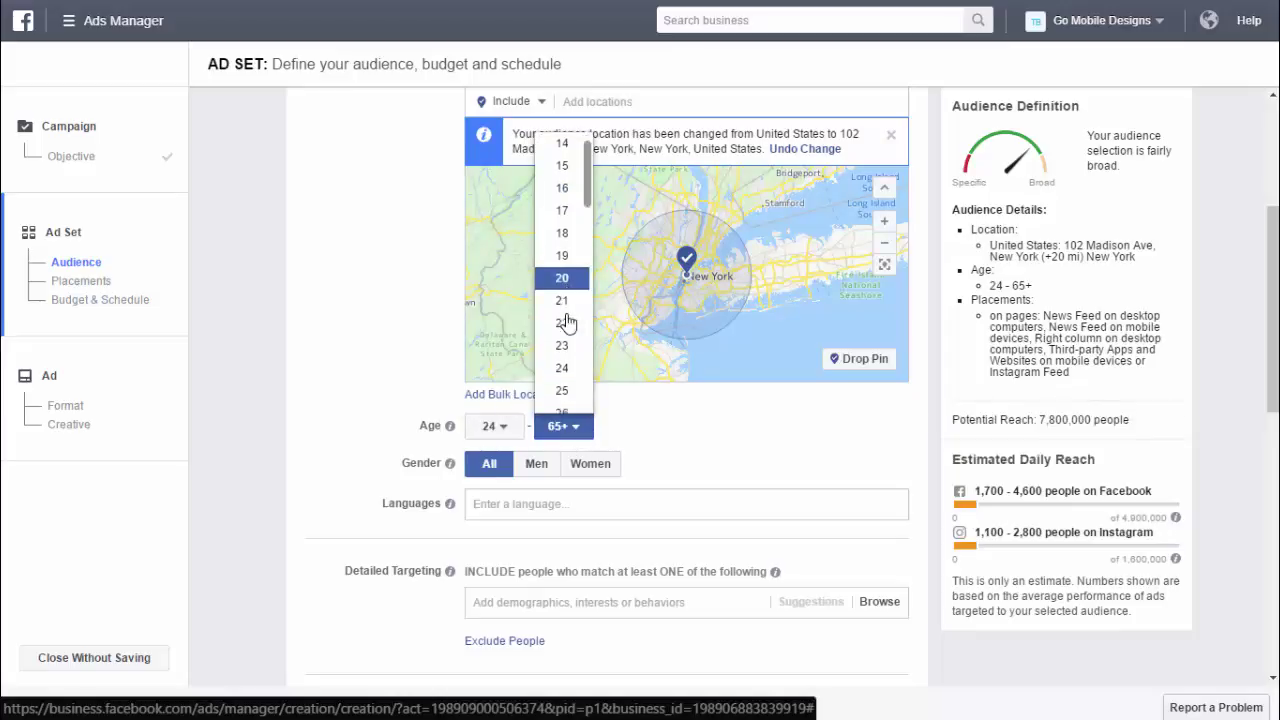
scroll(566, 321, down, 5)
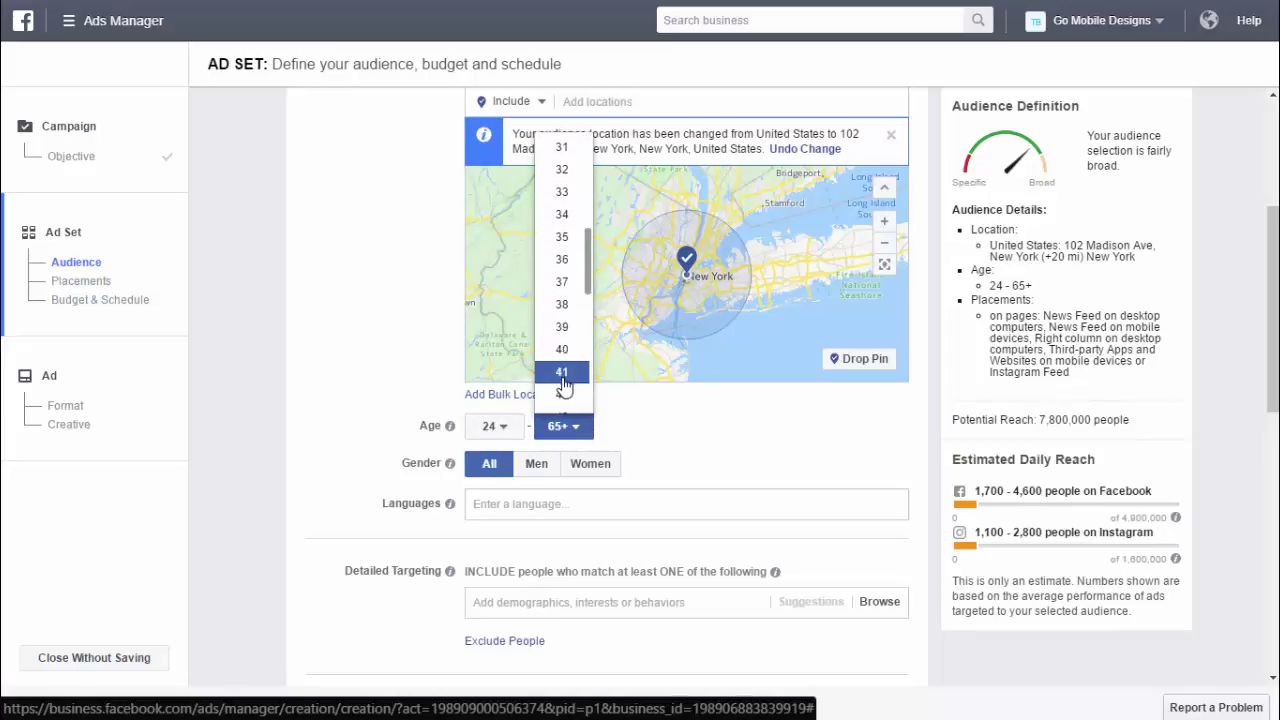
scroll(563, 374, down, 2)
click(566, 398)
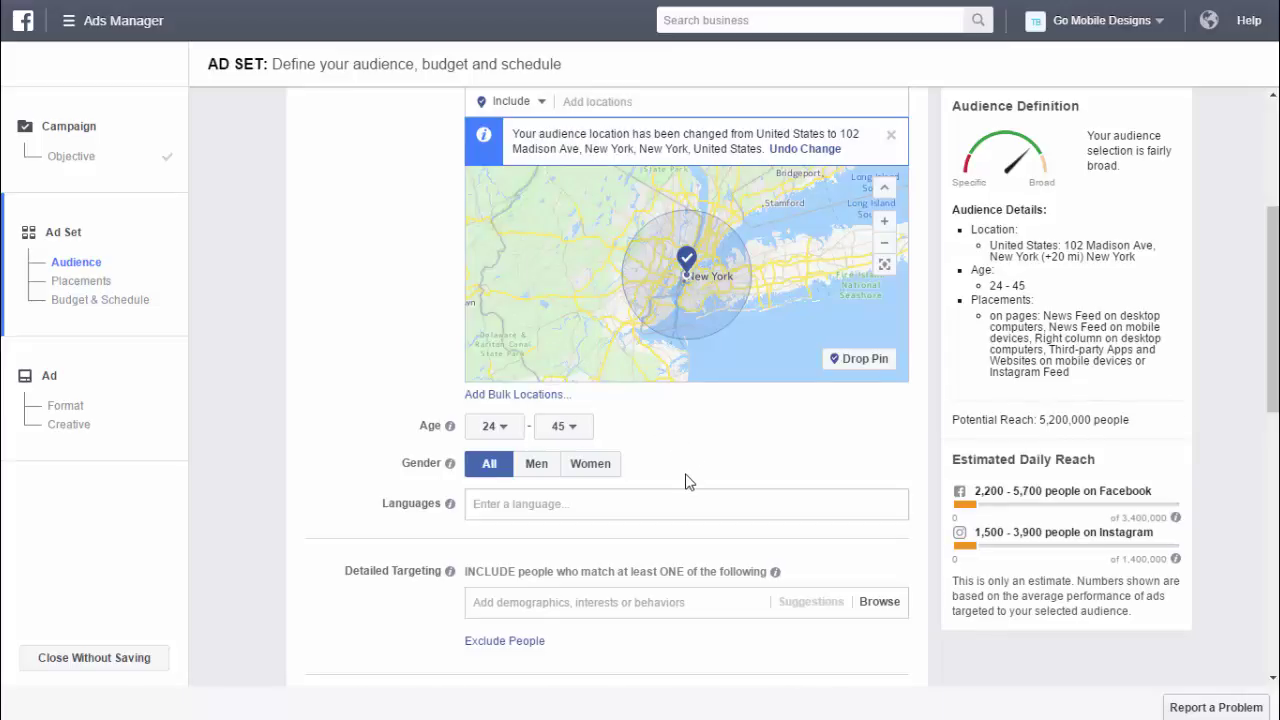
click(537, 466)
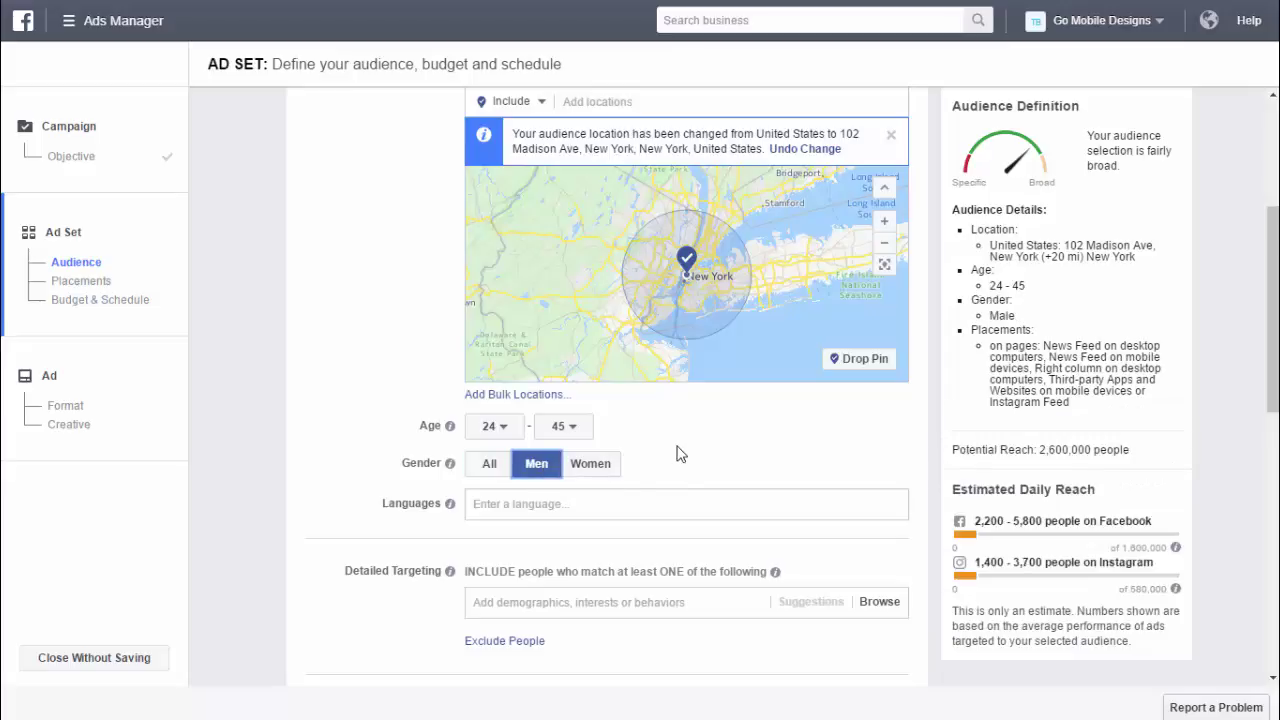
scroll(677, 451, down, 1)
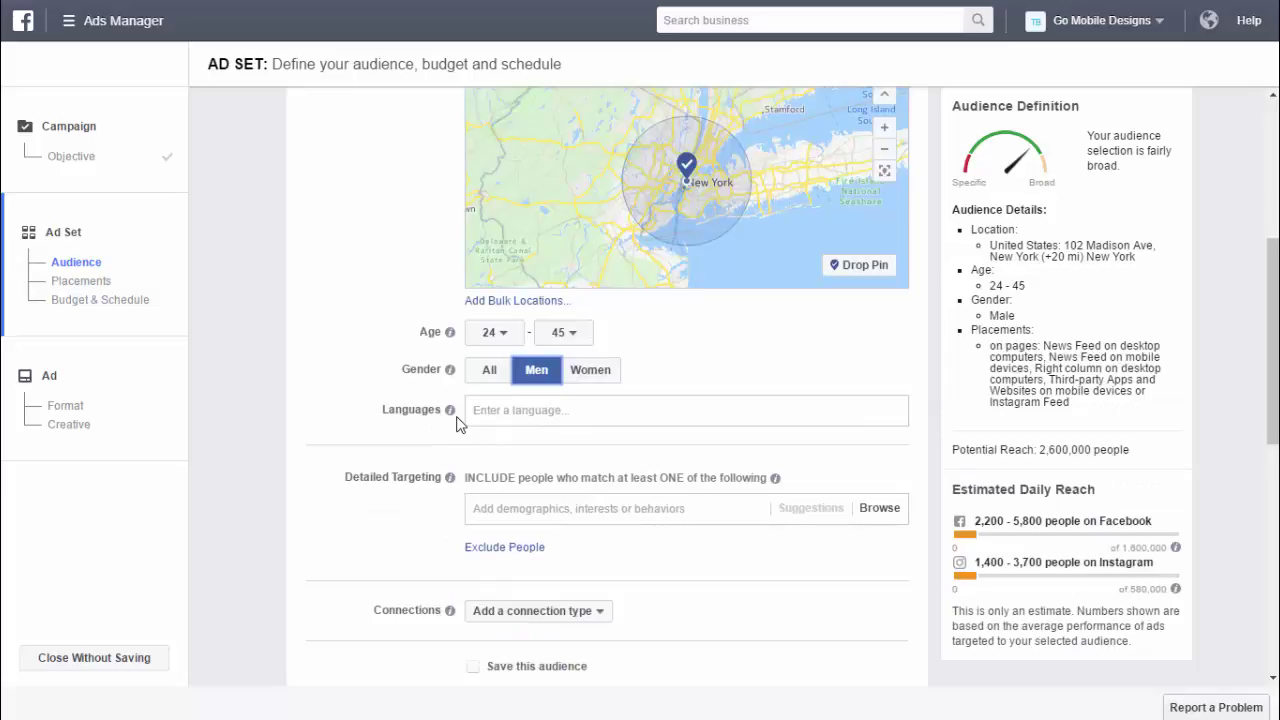
click(486, 410)
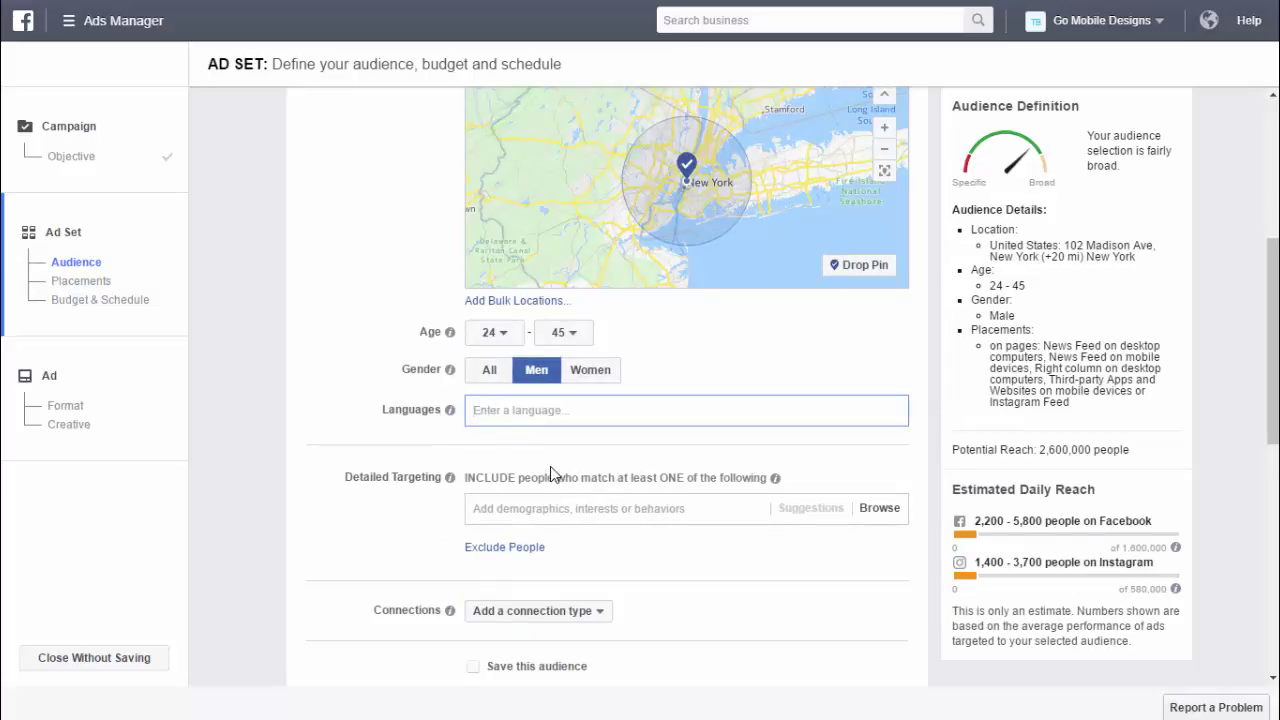
scroll(552, 463, down, 2)
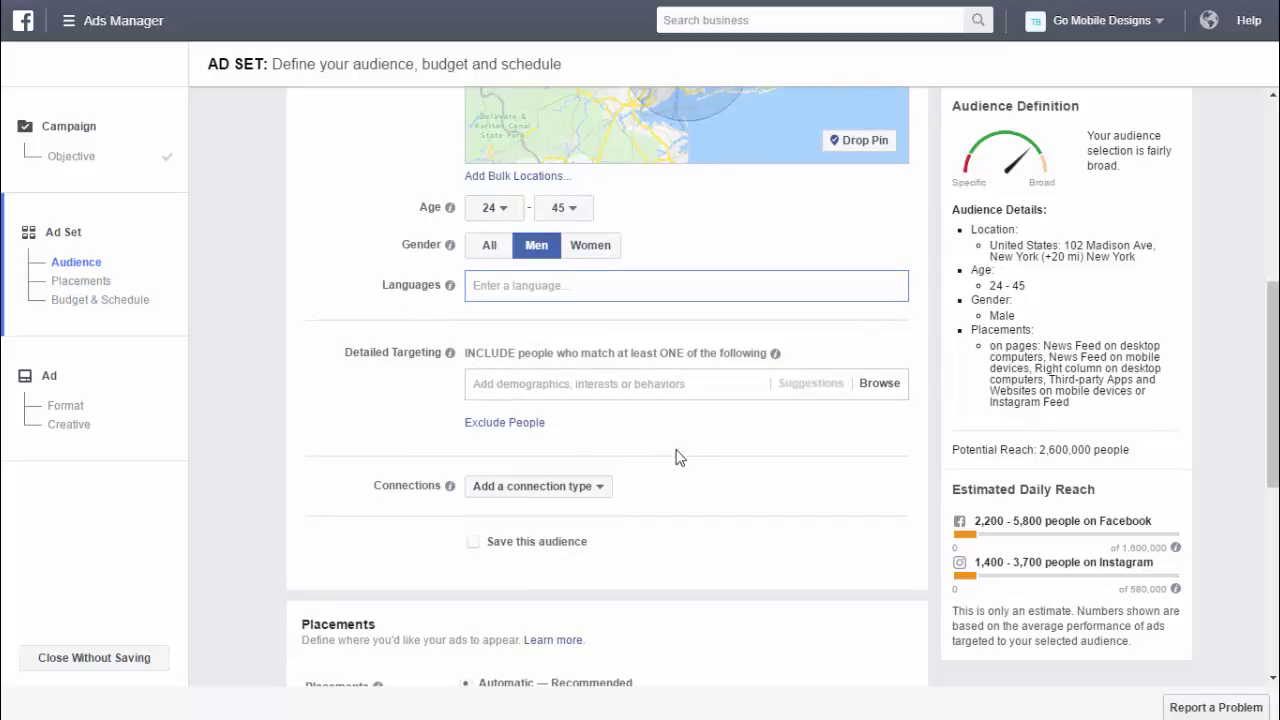
- Add the Business and Financial Operations and Management industries under Demographics > Work > Industries
click(879, 384)
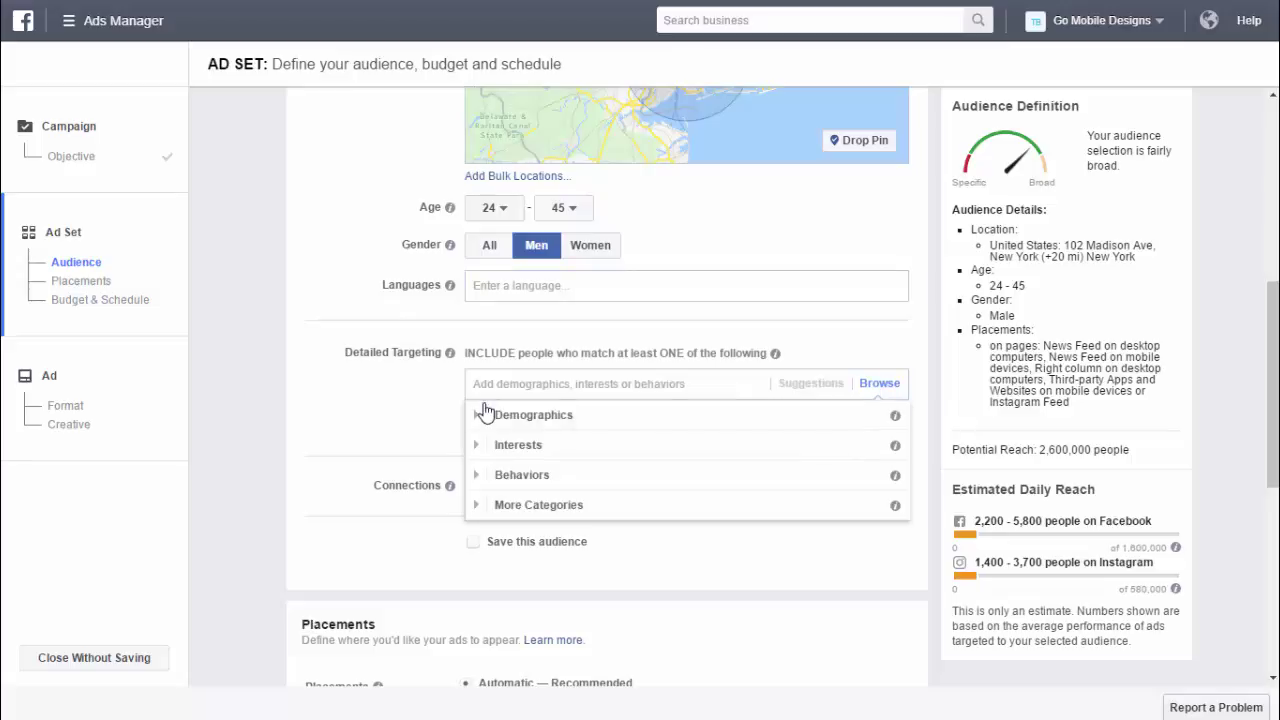
click(477, 414)
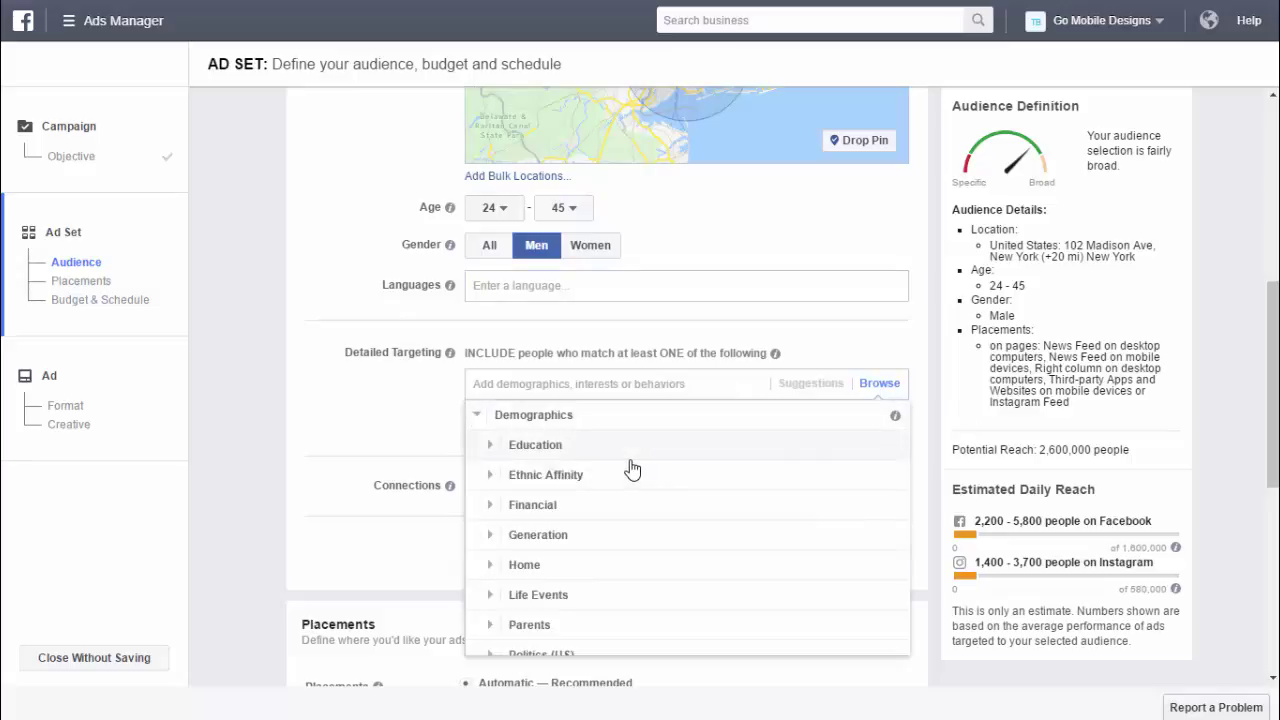
scroll(626, 466, down, 1)
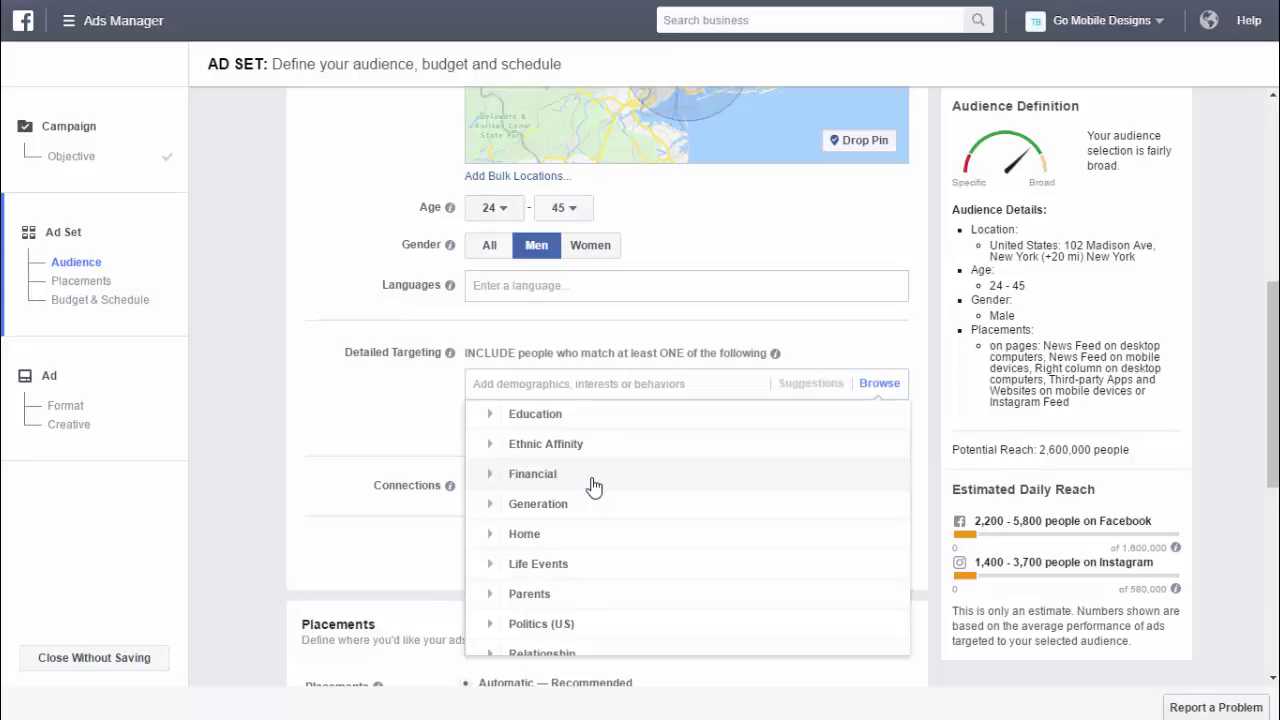
scroll(594, 487, down, 3)
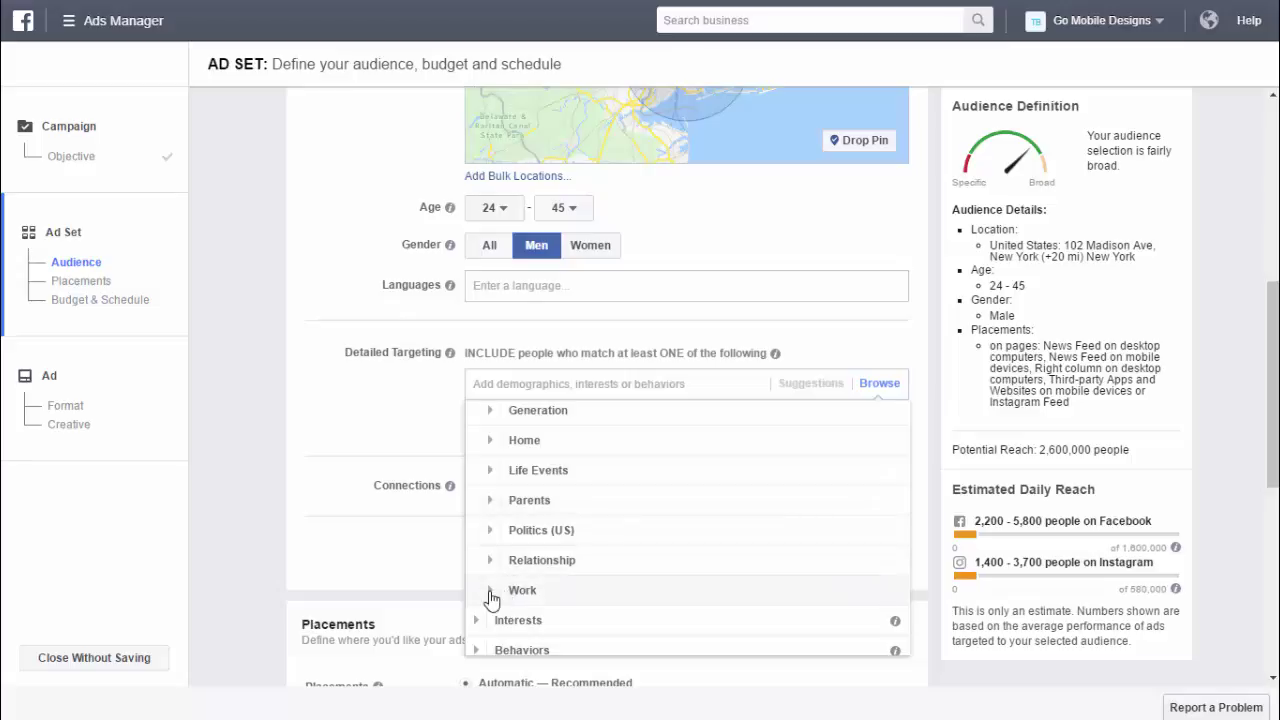
click(492, 591)
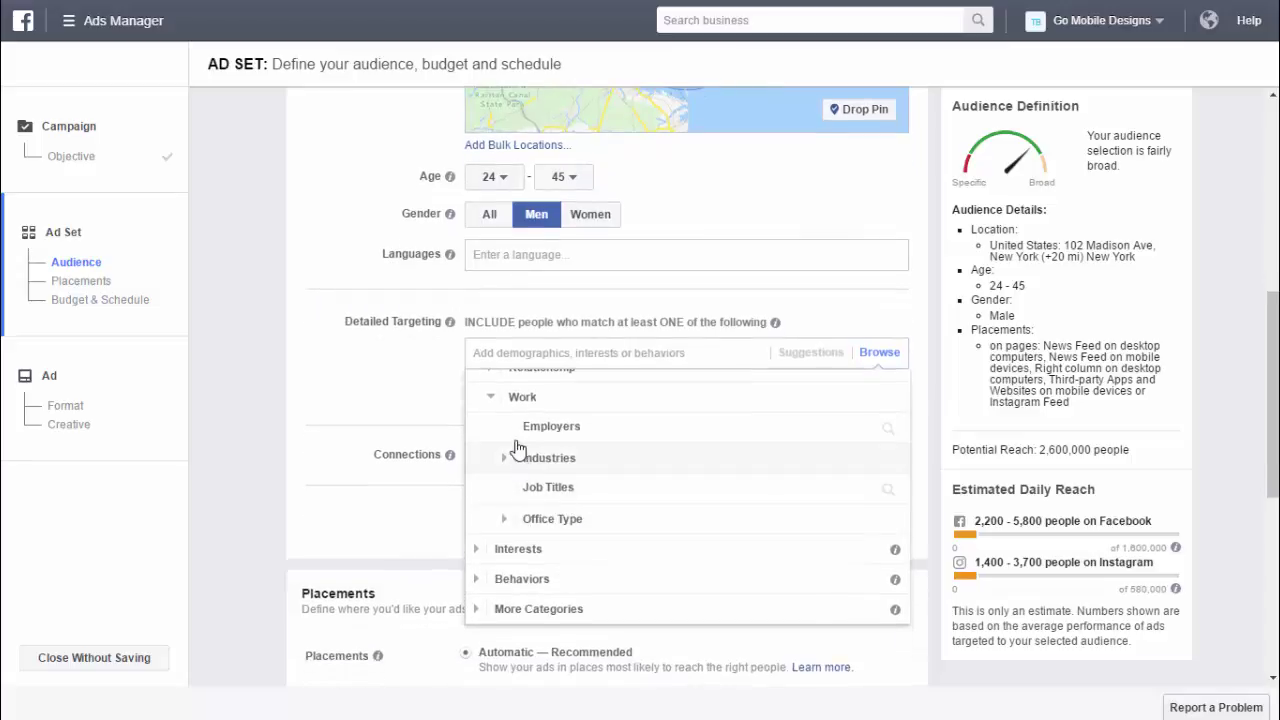
click(505, 458)
scroll(540, 465, down, 2)
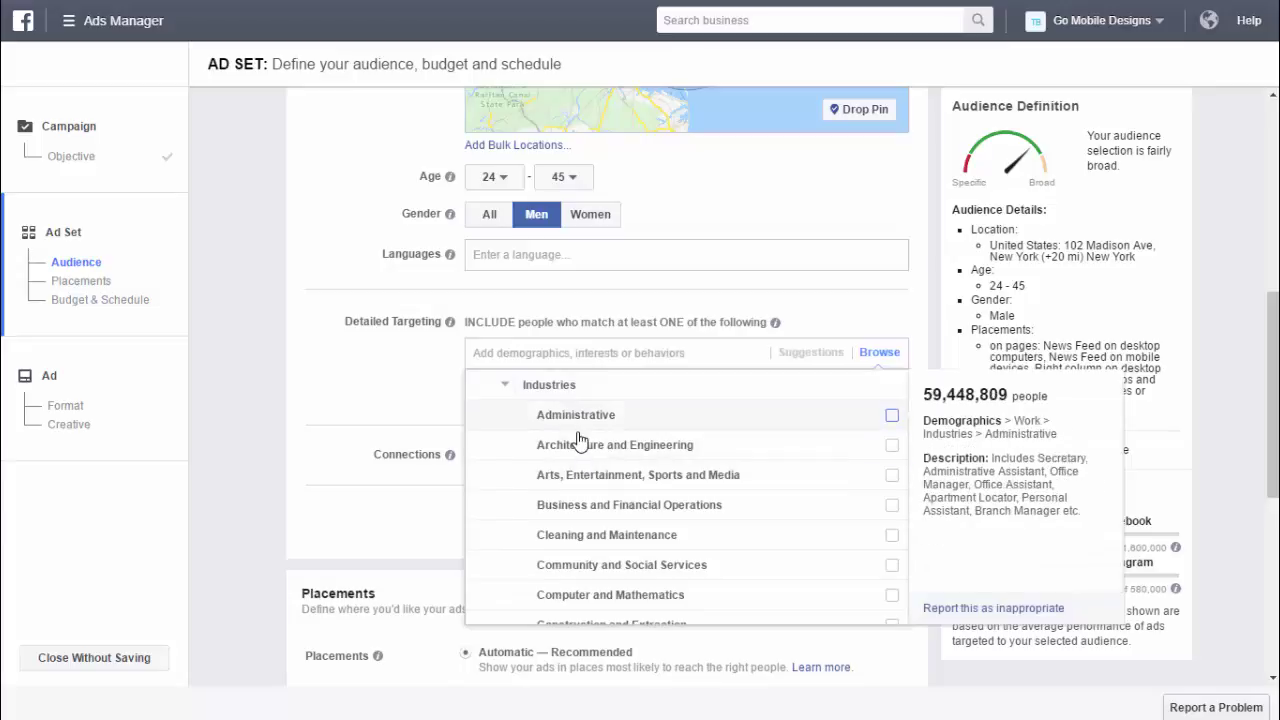
scroll(576, 440, down, 1)
scroll(549, 447, down, 1)
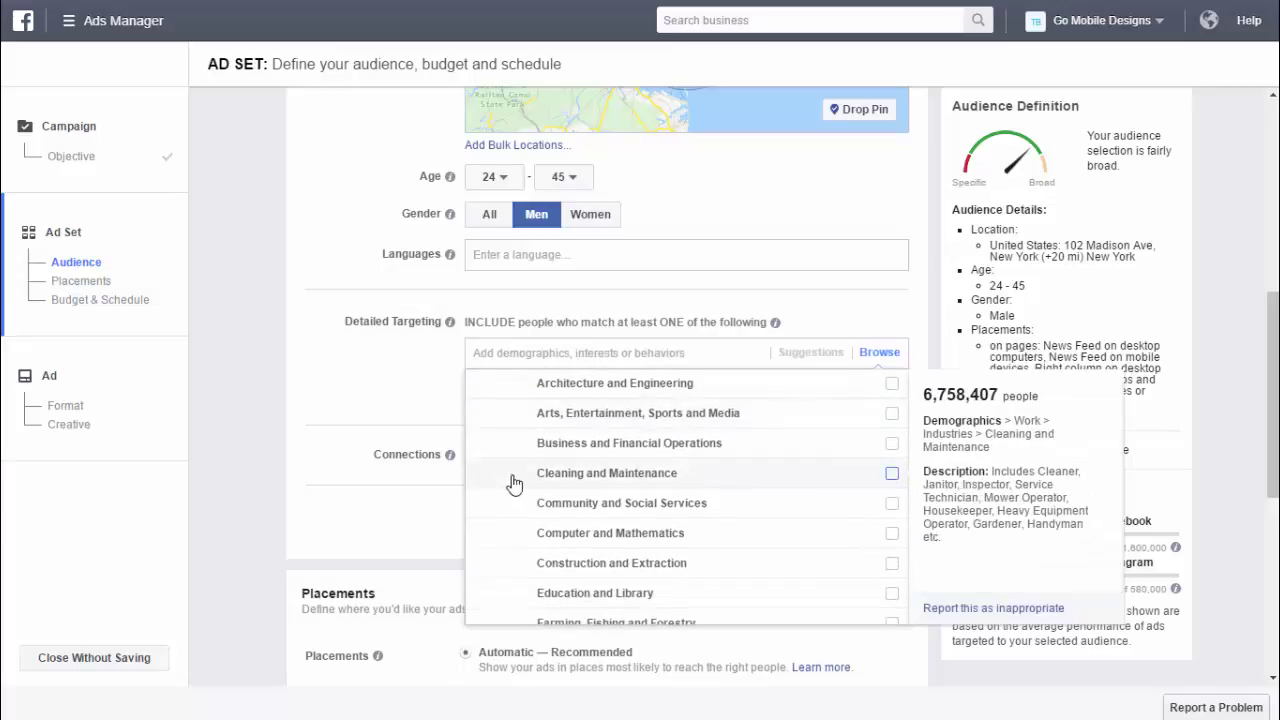
click(553, 449)
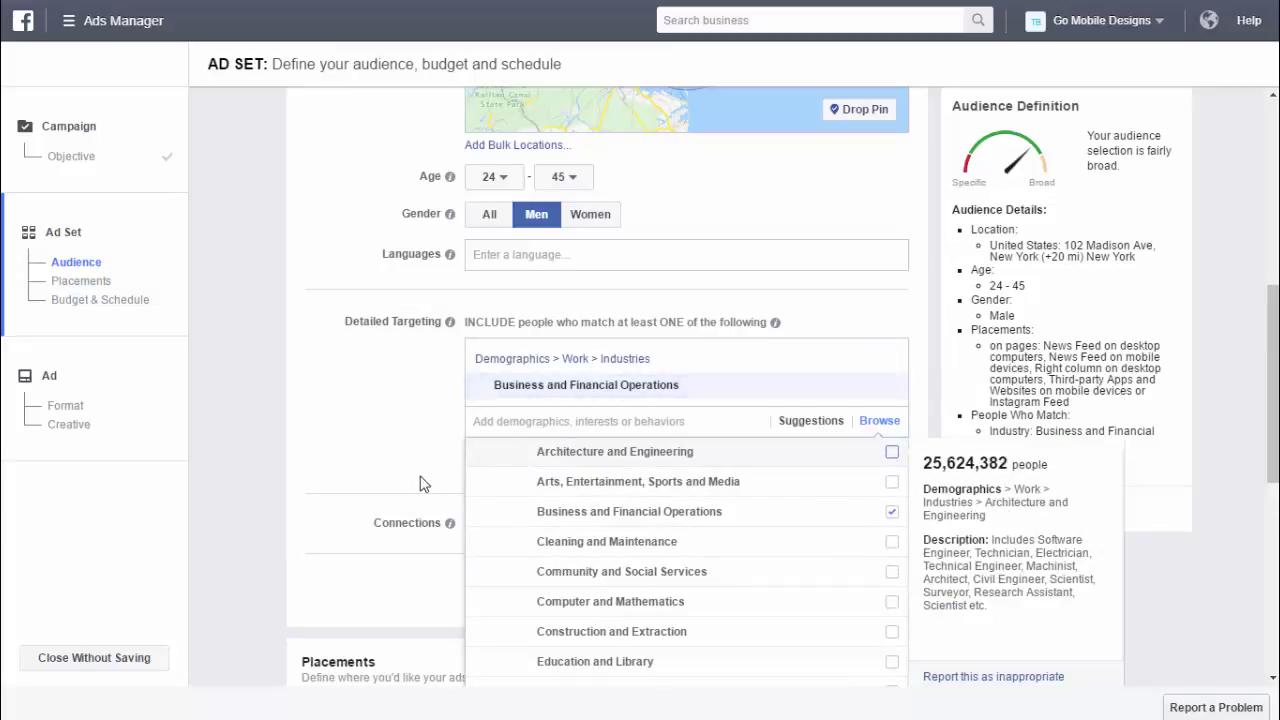
click(628, 418)
mouse_move(550, 466)
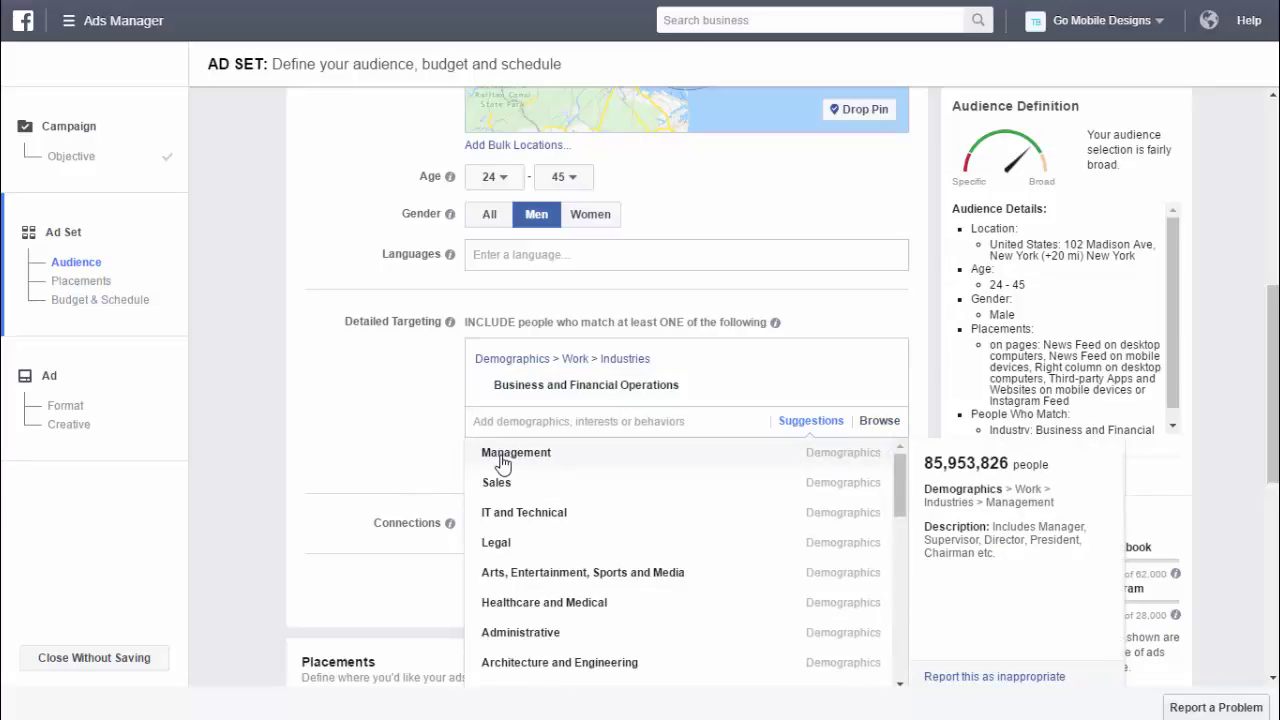
click(502, 463)
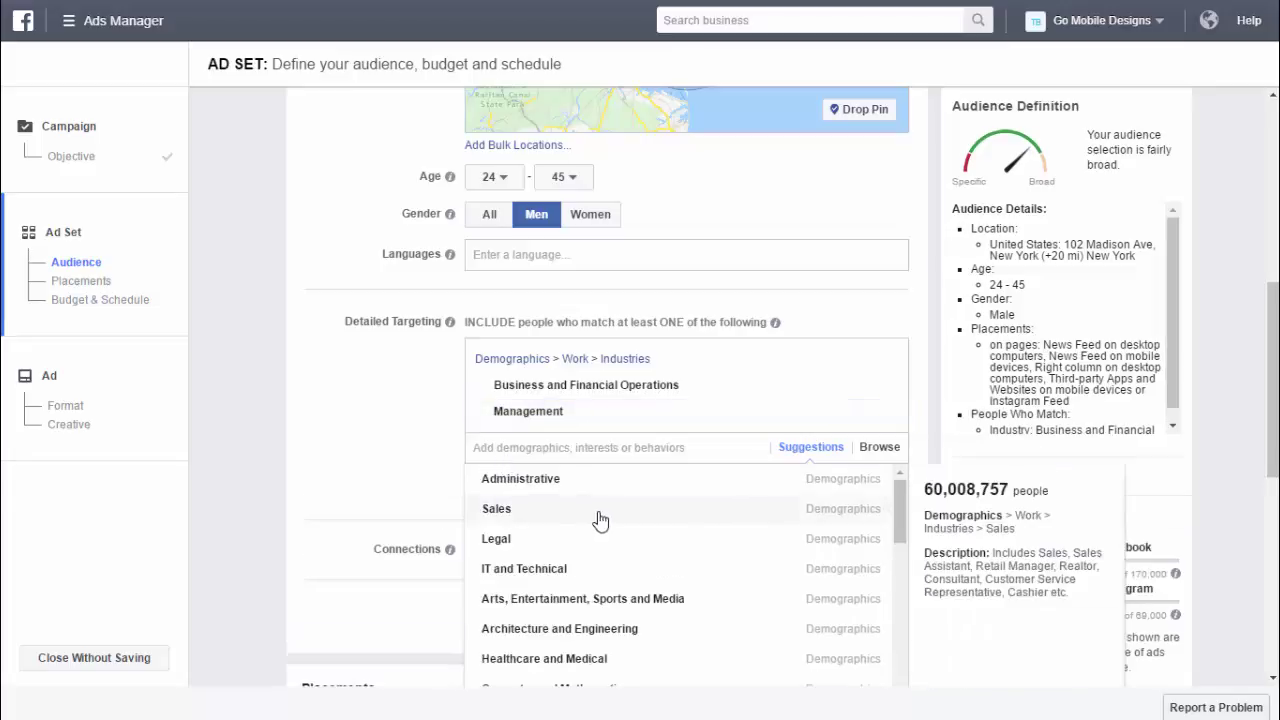
scroll(590, 505, down, 2)
- Add the Business and Marketing interests under Interests > Business and industry
click(880, 449)
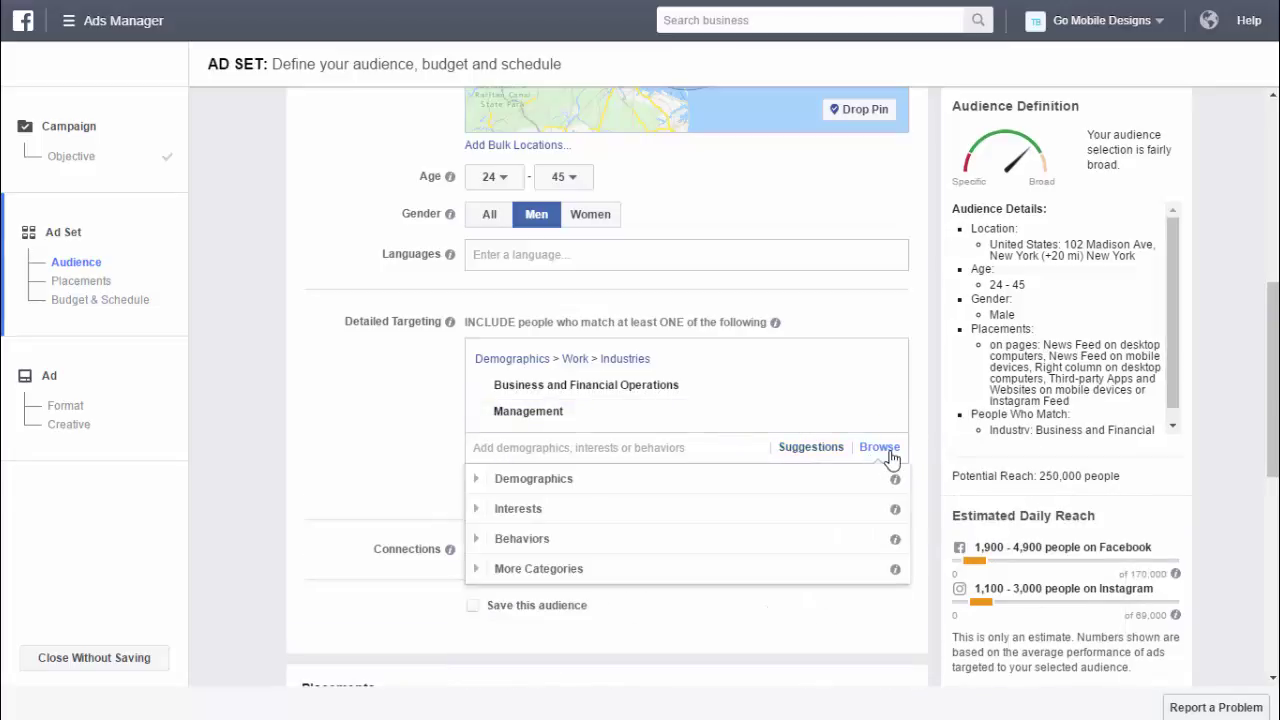
click(470, 510)
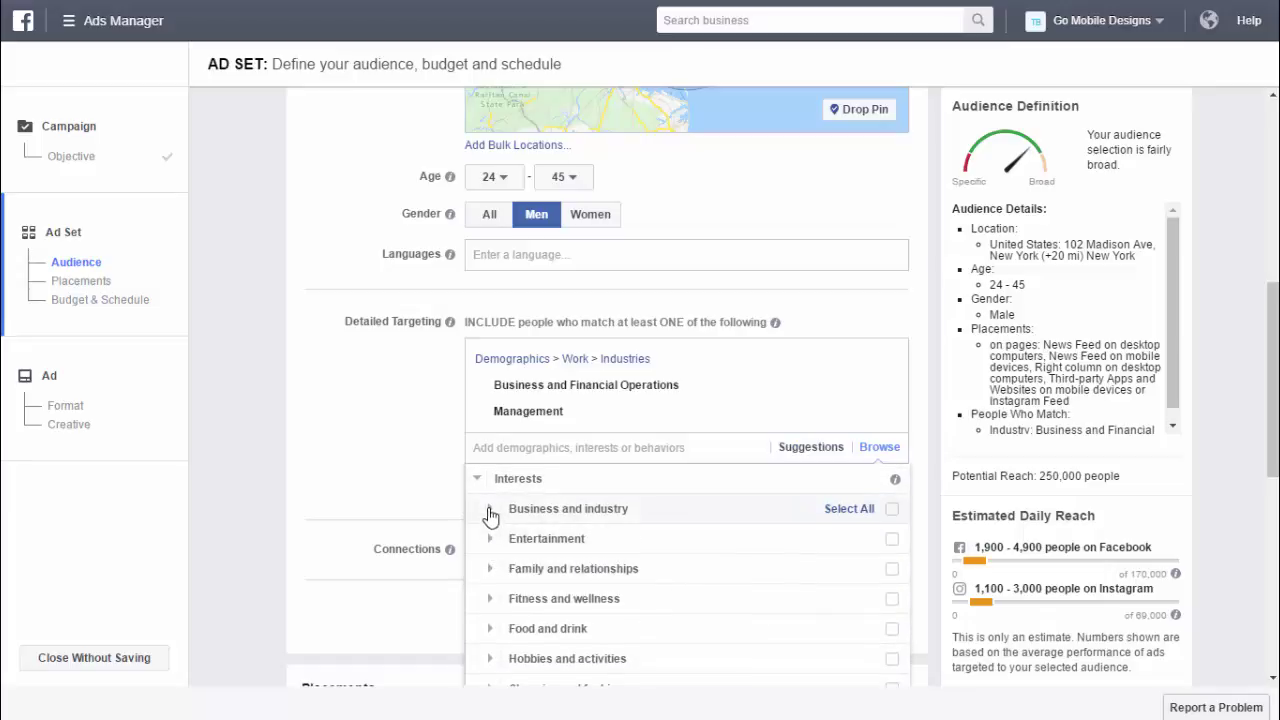
click(490, 513)
scroll(490, 510, down, 3)
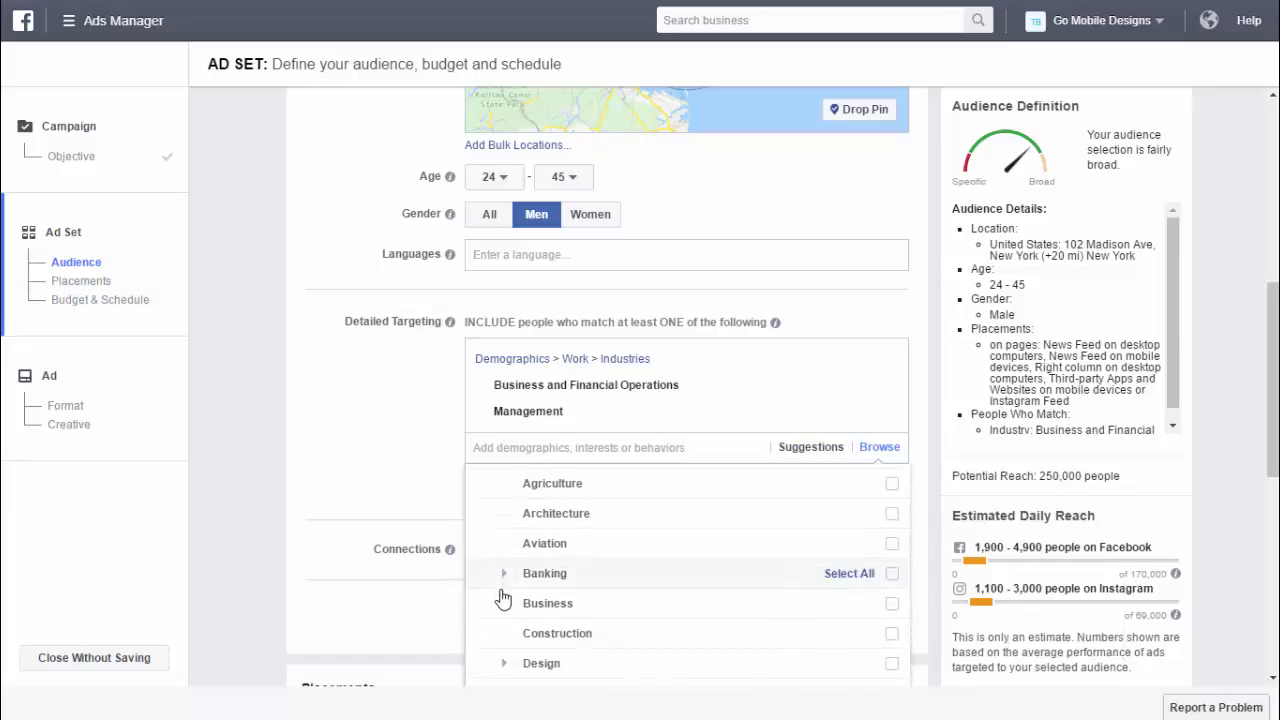
scroll(503, 598, down, 2)
scroll(508, 596, down, 1)
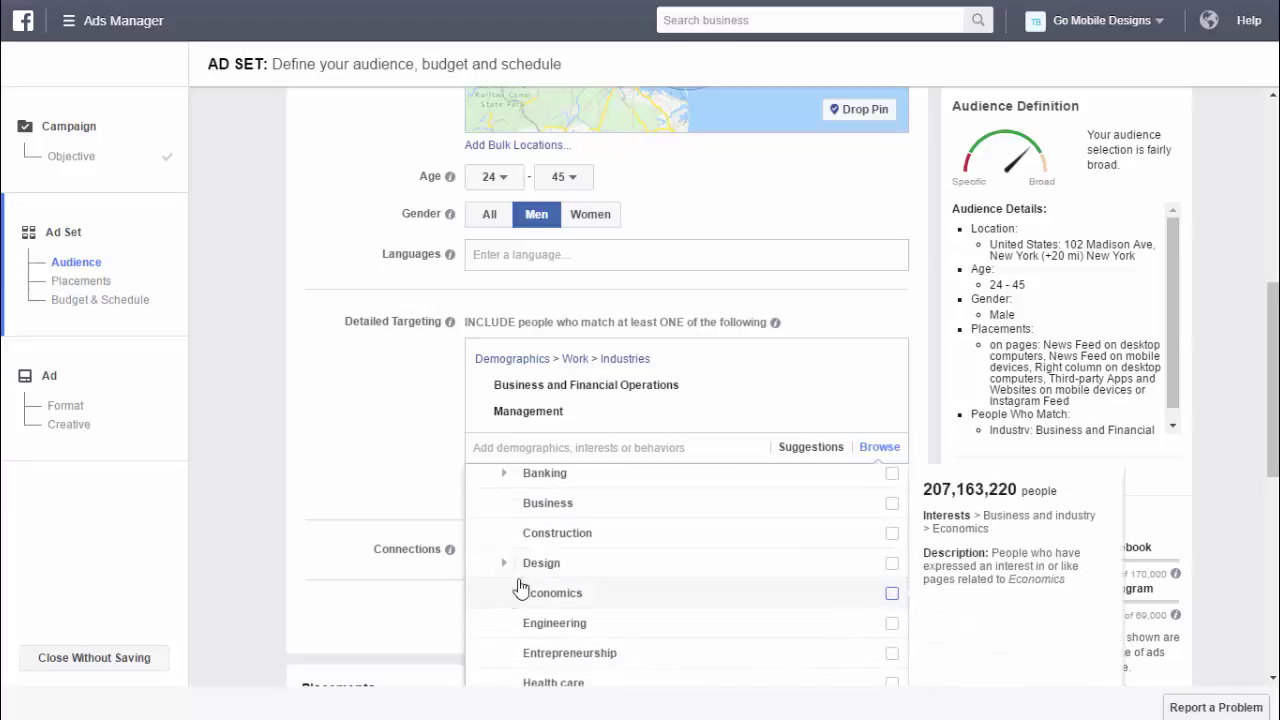
click(529, 509)
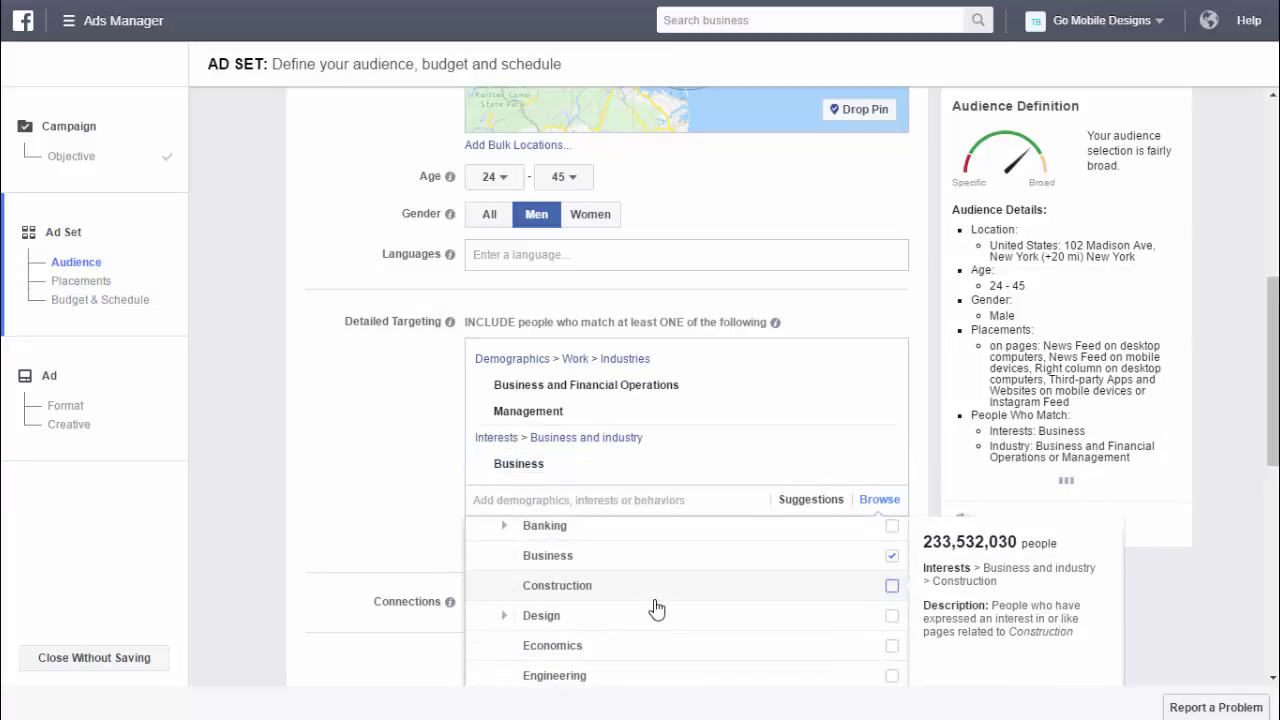
scroll(654, 609, down, 2)
scroll(653, 607, up, 3)
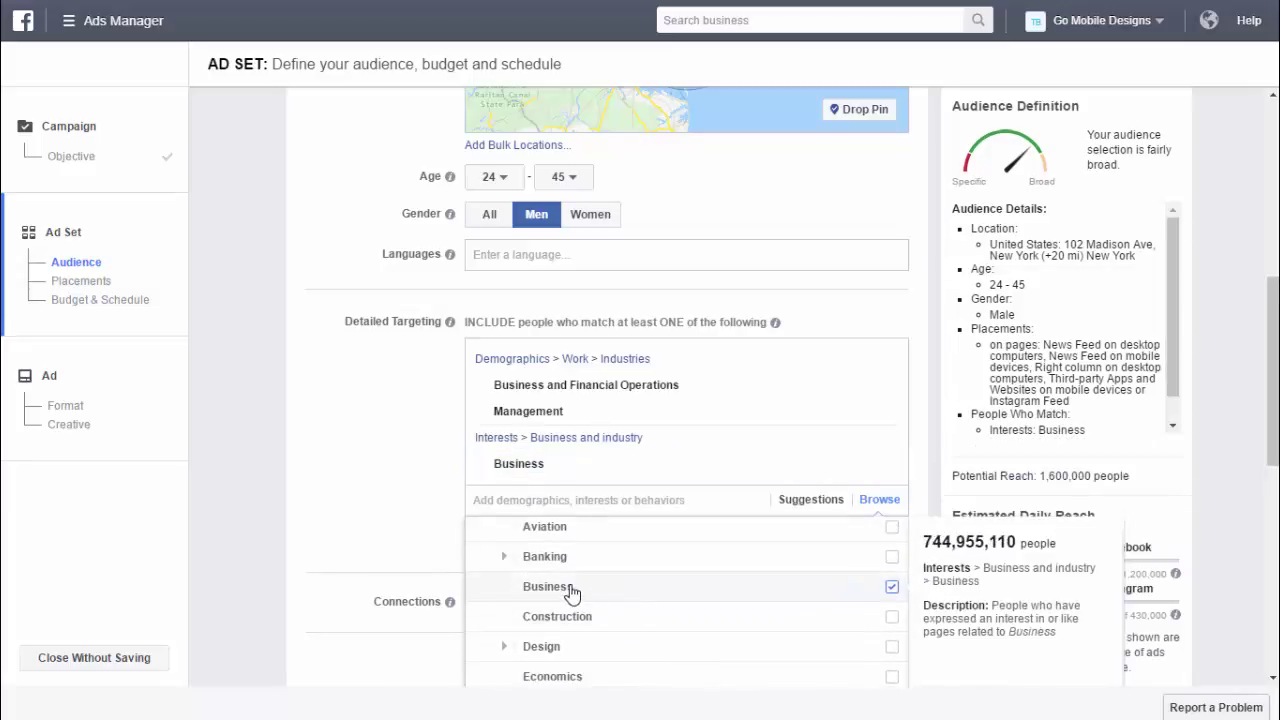
scroll(575, 595, down, 4)
scroll(570, 595, down, 6)
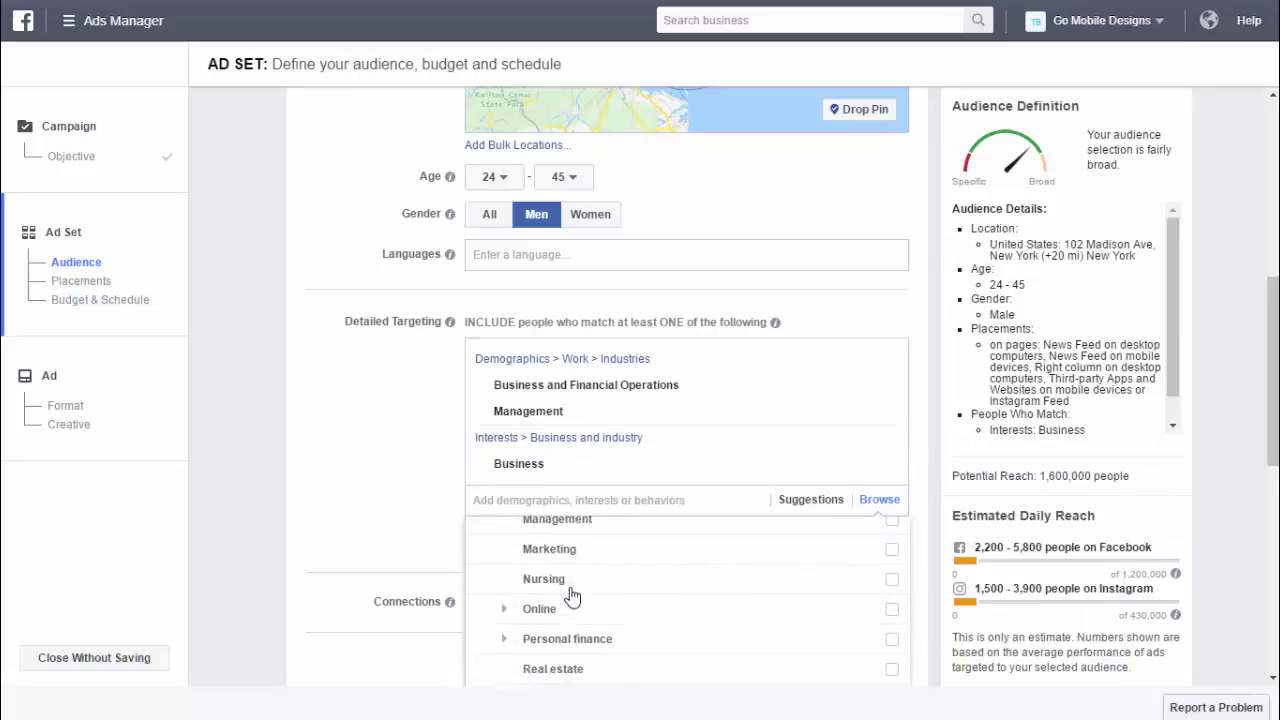
click(545, 556)
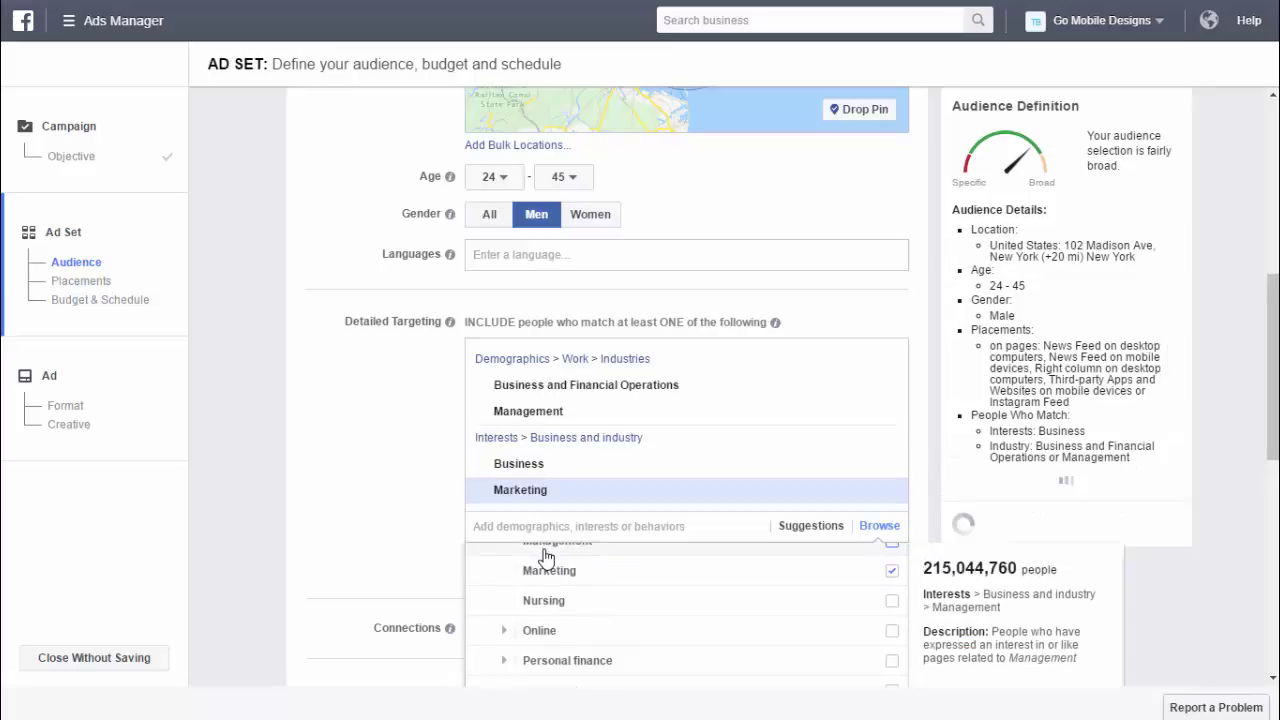
scroll(600, 634, down, 2)
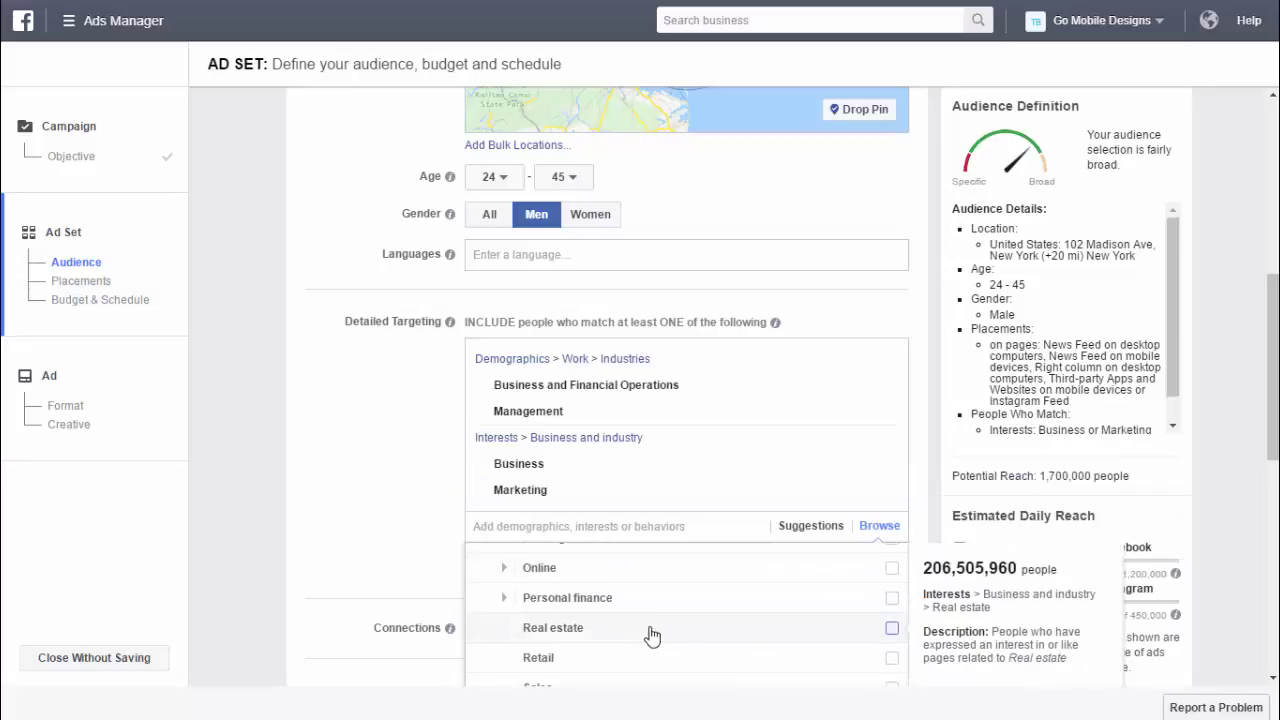
scroll(612, 637, up, 2)
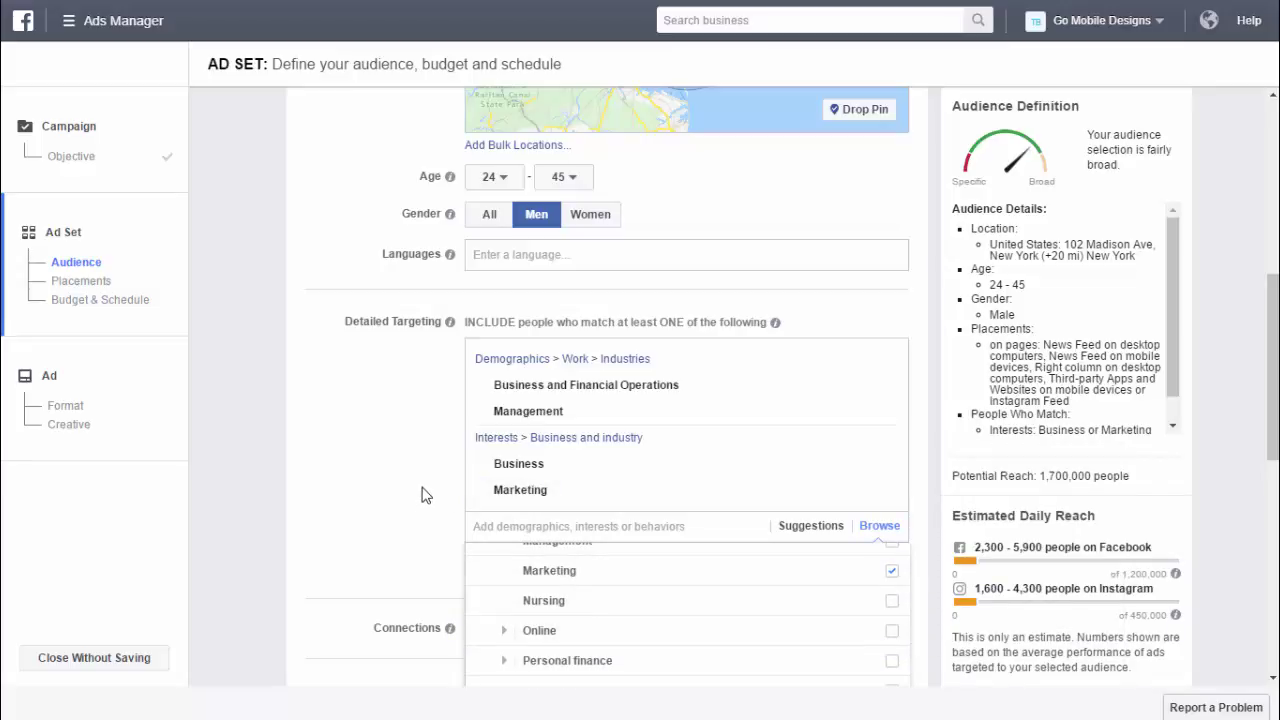
mouse_move(504, 418)
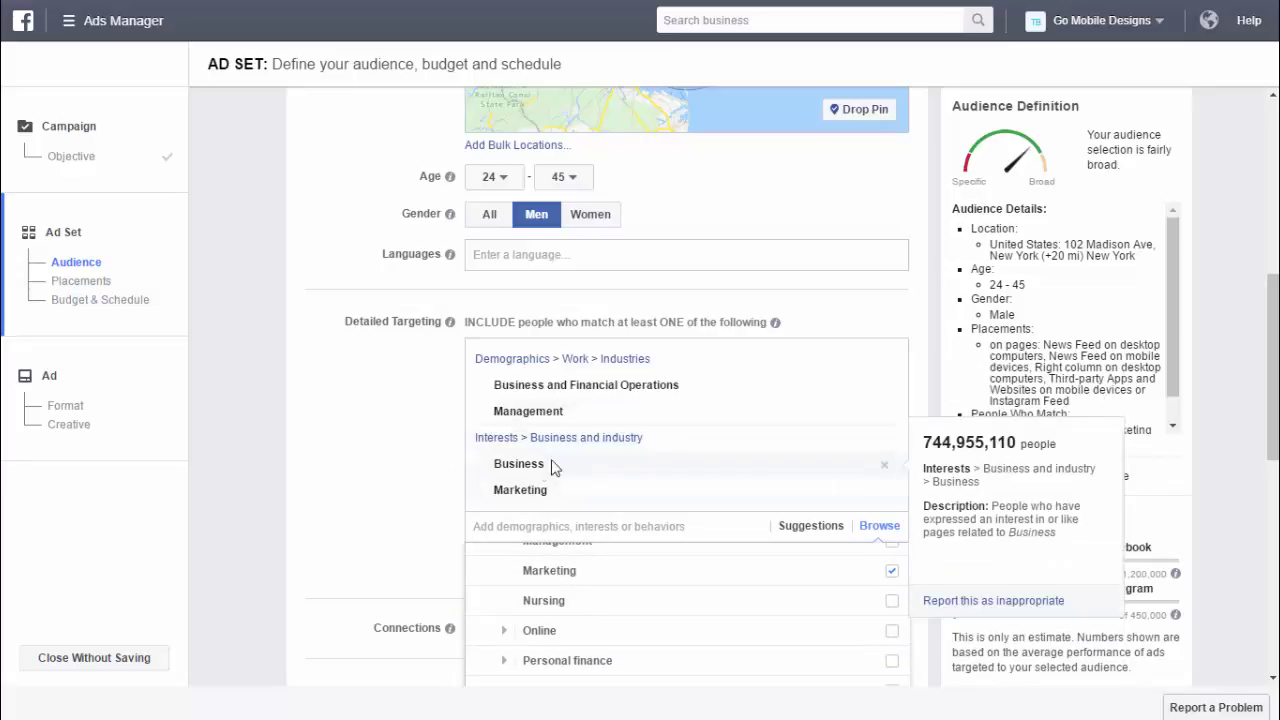
click(869, 530)
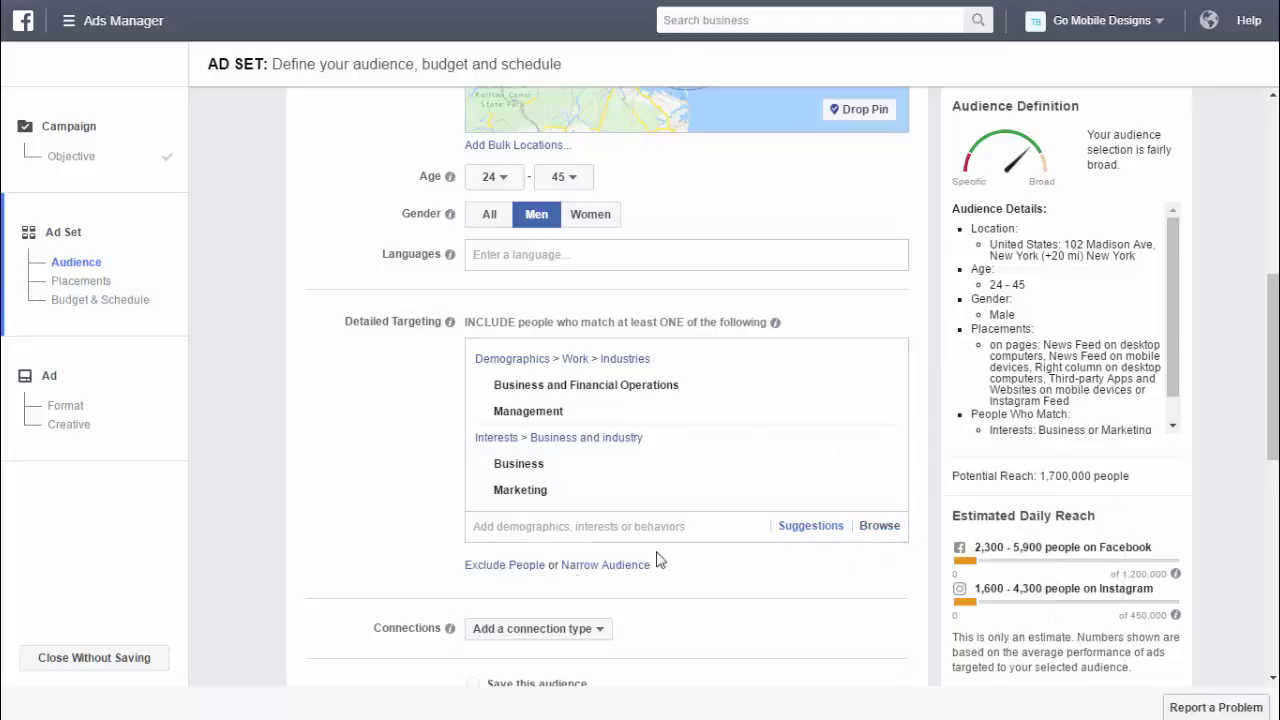
- Add iPhone 6S owners via Behaviors > Mobile Device User > All Mobile Devices by Brand > Apple
click(879, 527)
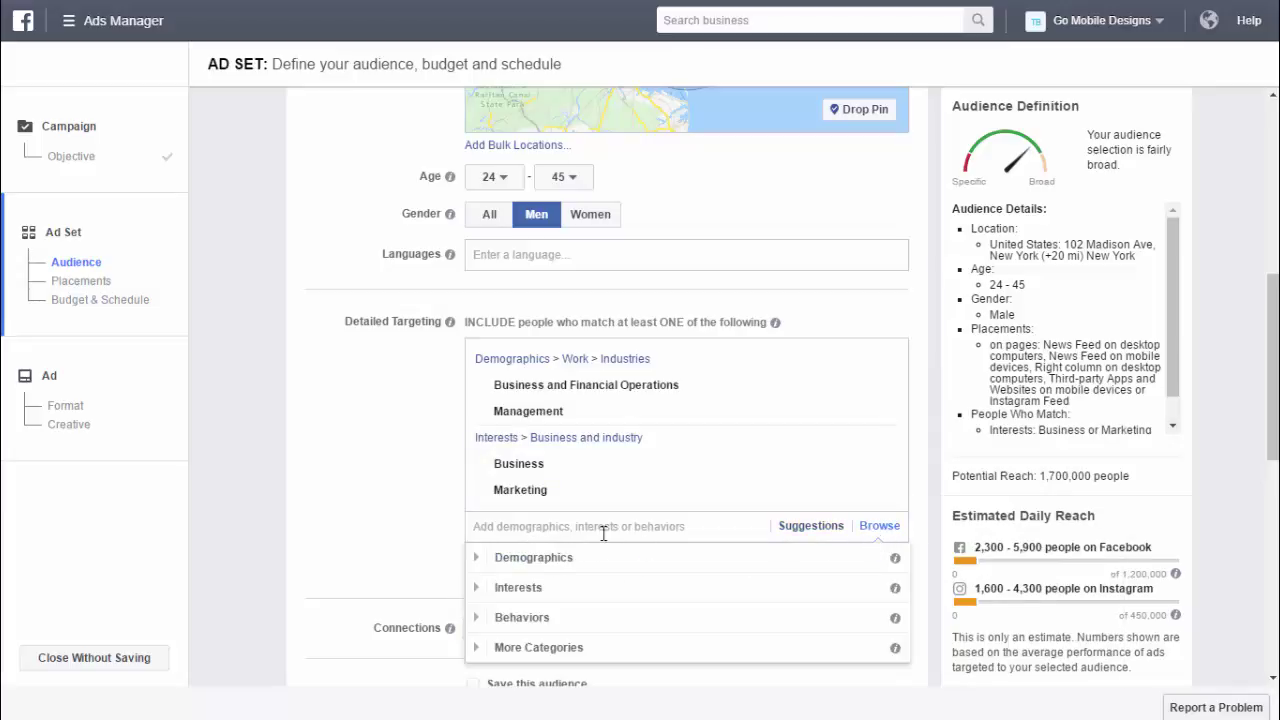
click(474, 617)
scroll(351, 529, down, 1)
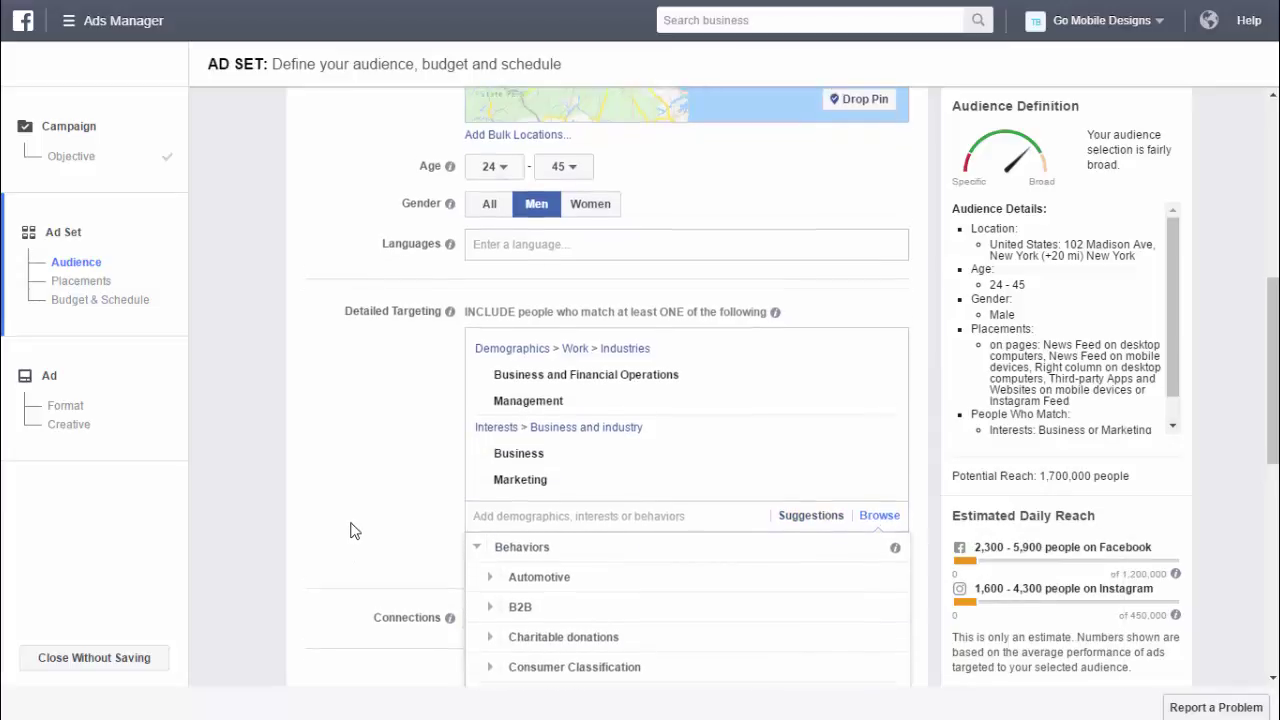
scroll(640, 526, down, 3)
scroll(627, 566, down, 2)
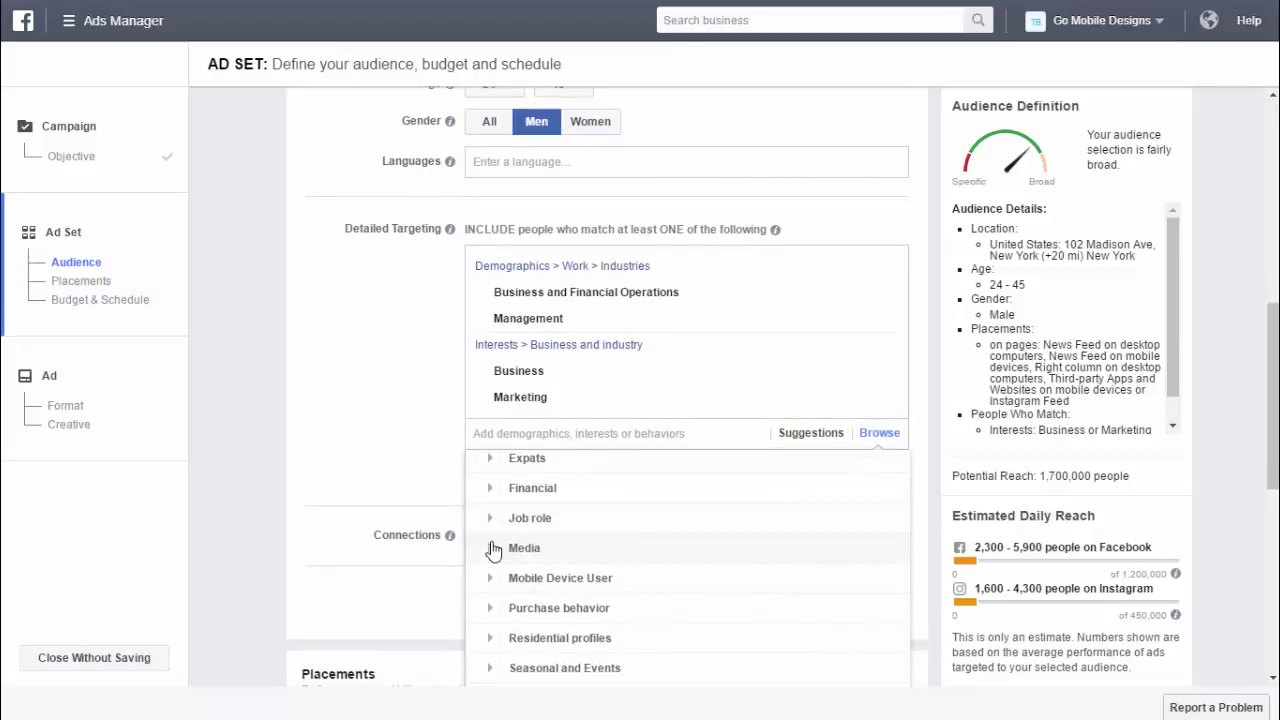
click(491, 541)
scroll(500, 545, down, 2)
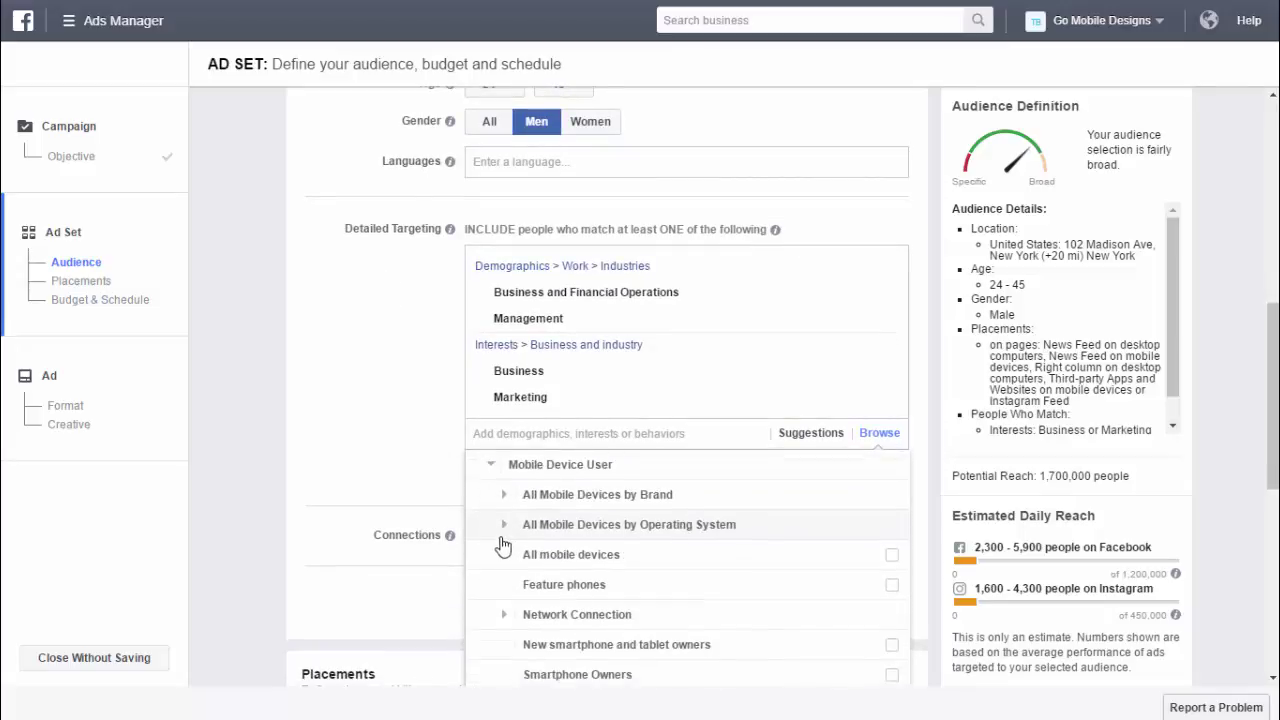
click(504, 494)
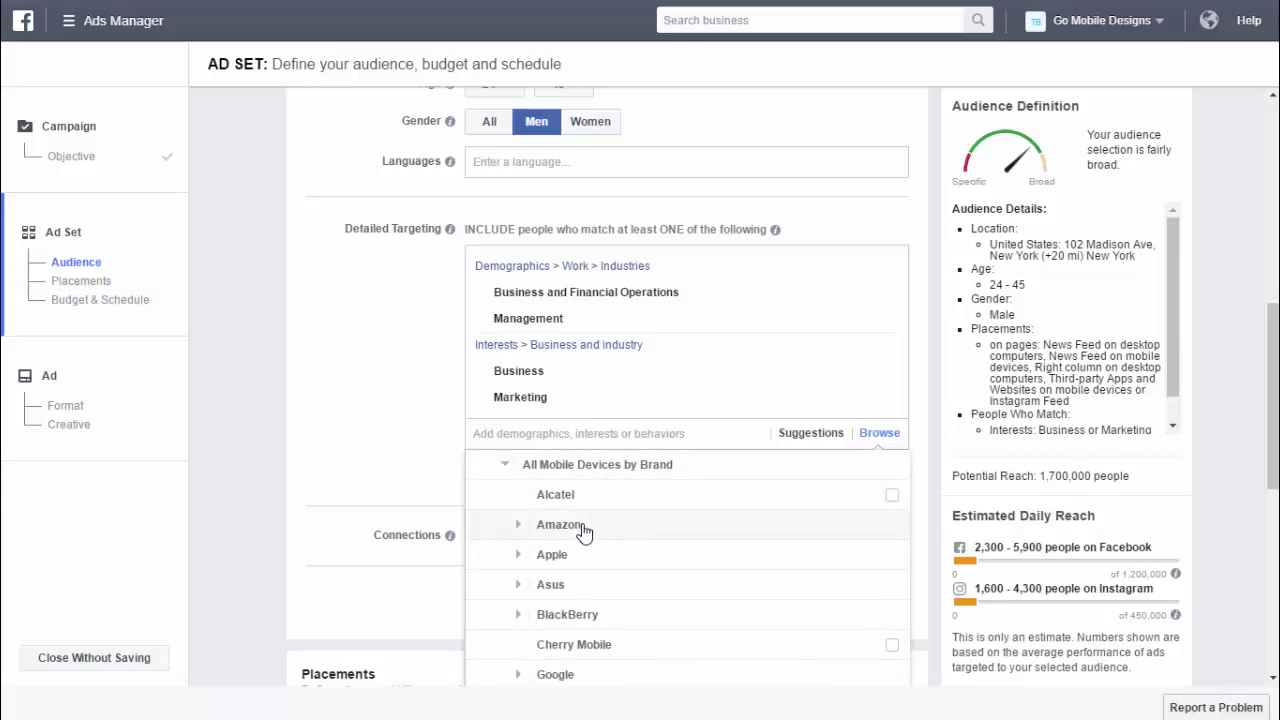
click(552, 555)
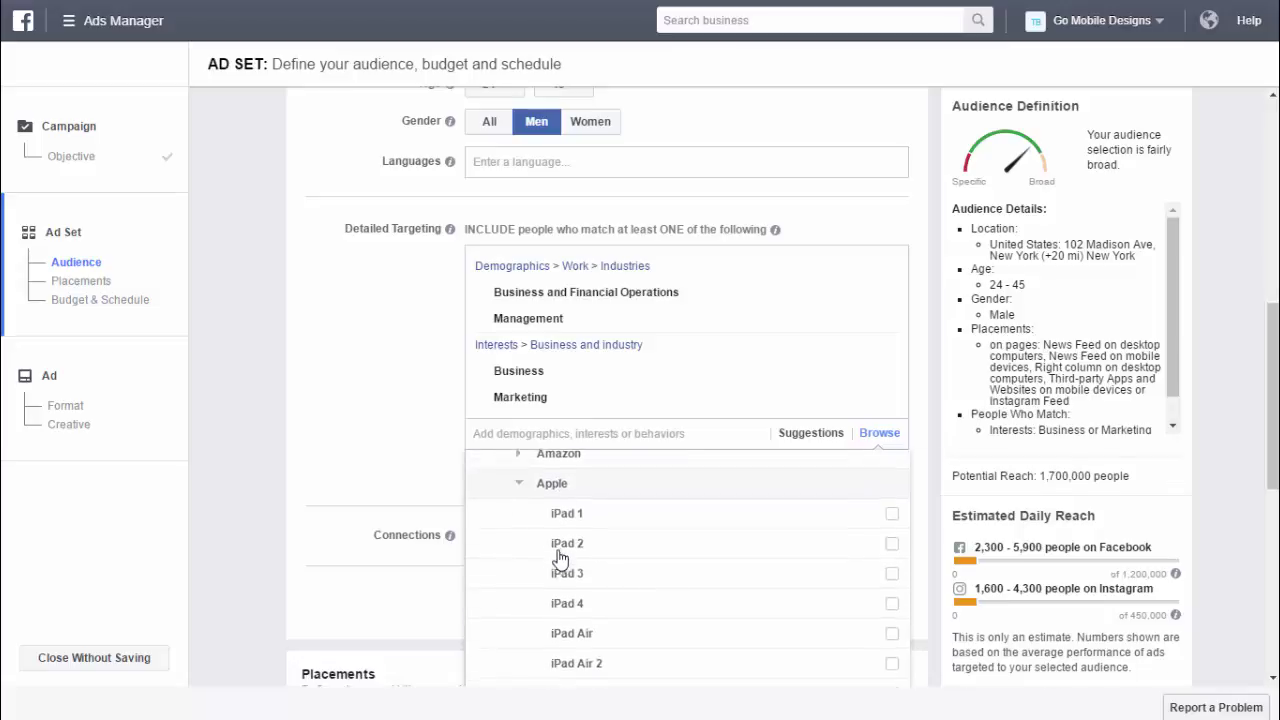
scroll(585, 545, down, 2)
scroll(585, 545, down, 6)
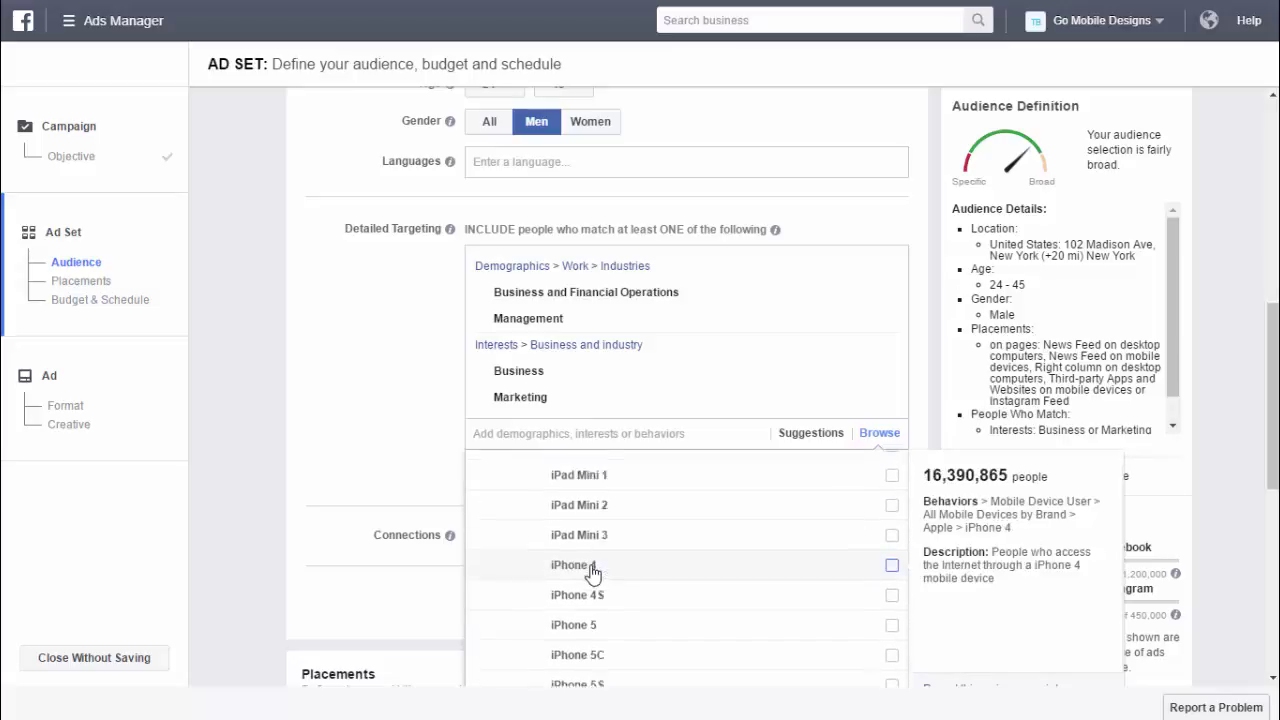
click(567, 544)
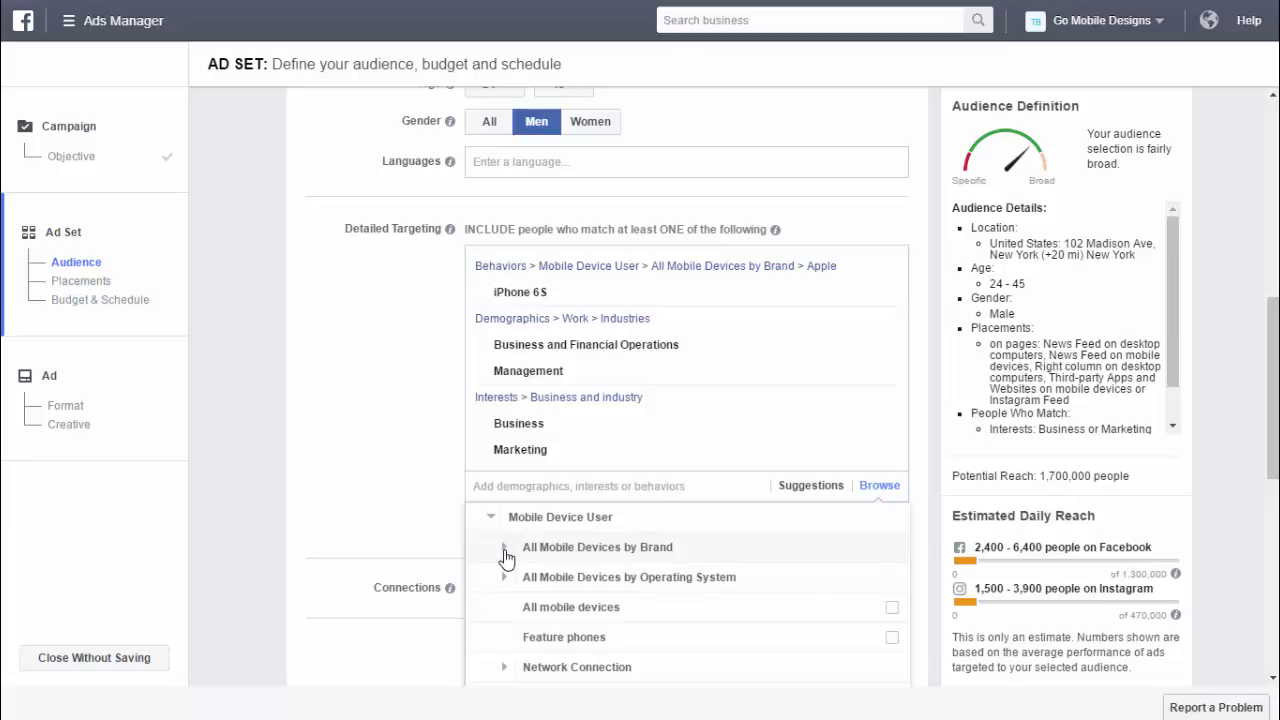
- Also add iPhone 6S Plus owners from the Apple device list
click(505, 548)
scroll(528, 590, down, 1)
click(520, 541)
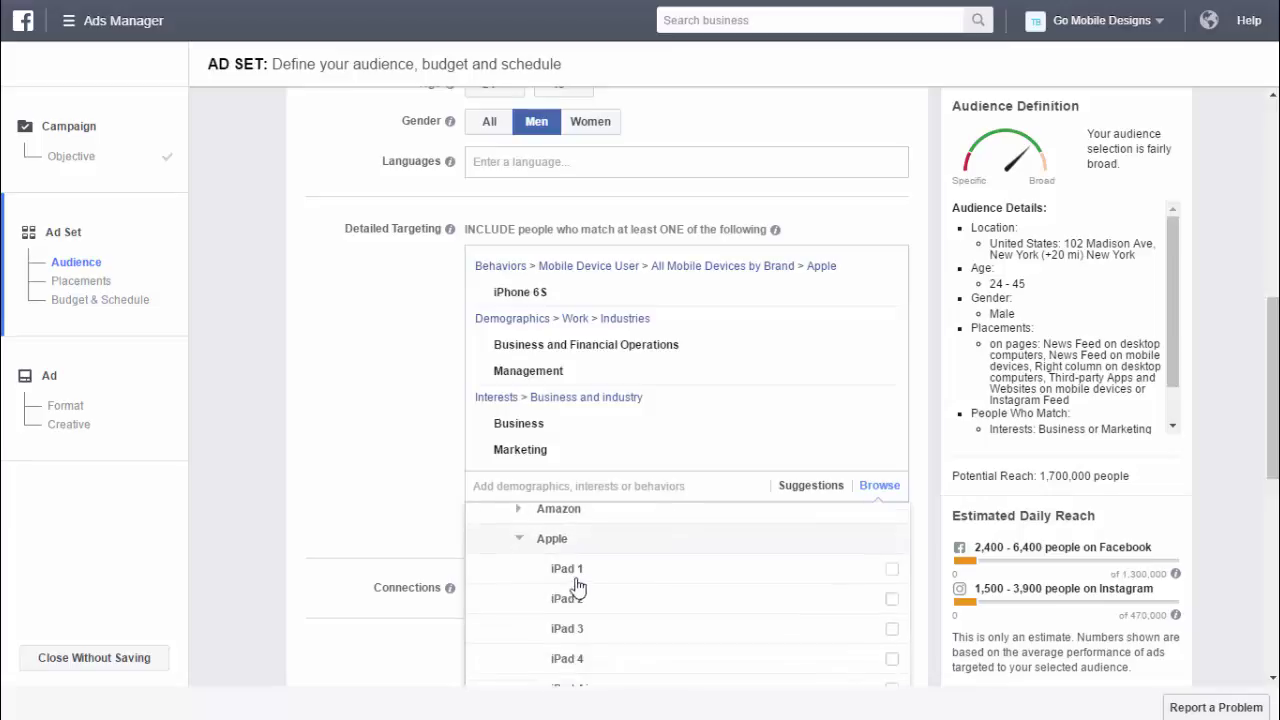
scroll(580, 608, down, 5)
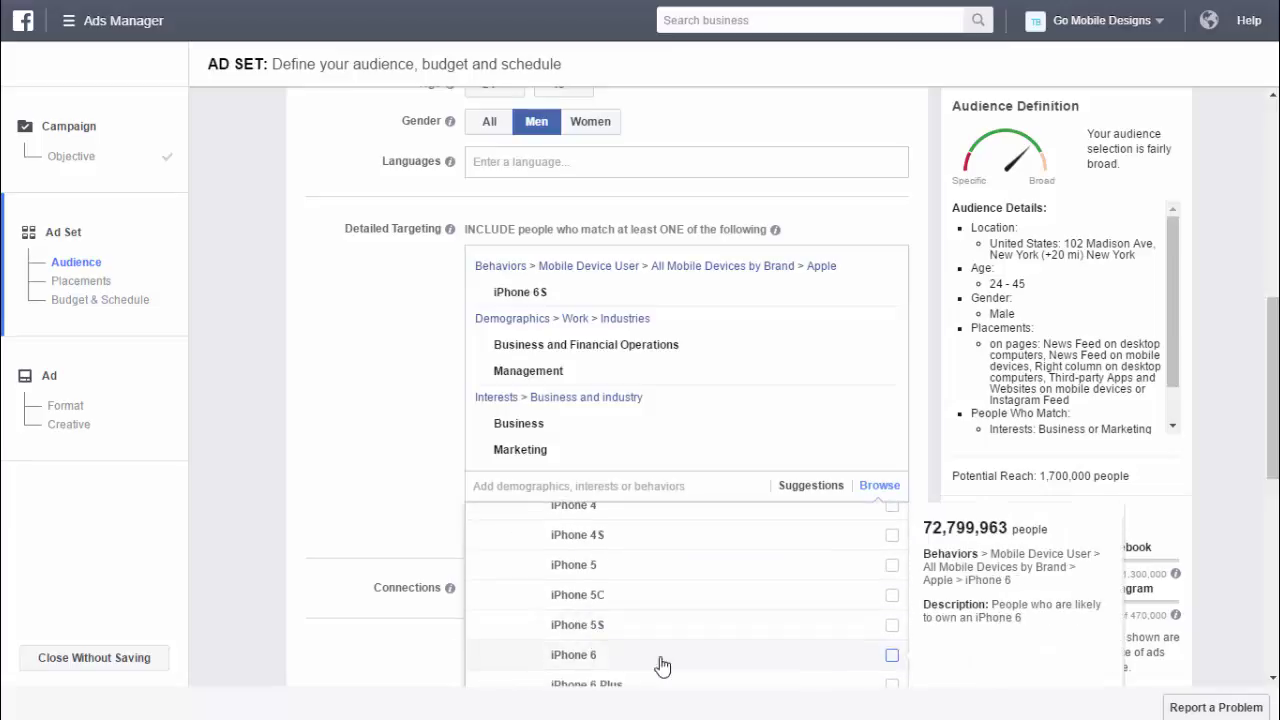
scroll(851, 668, down, 1)
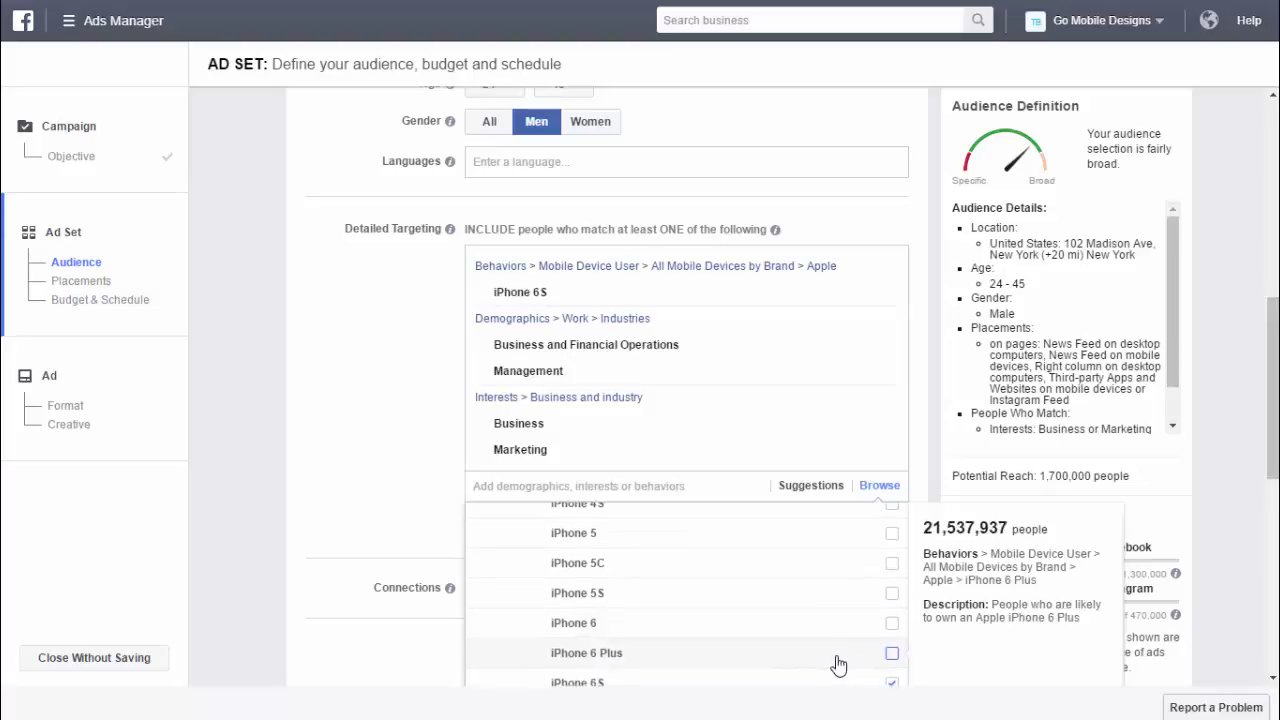
scroll(850, 665, down, 1)
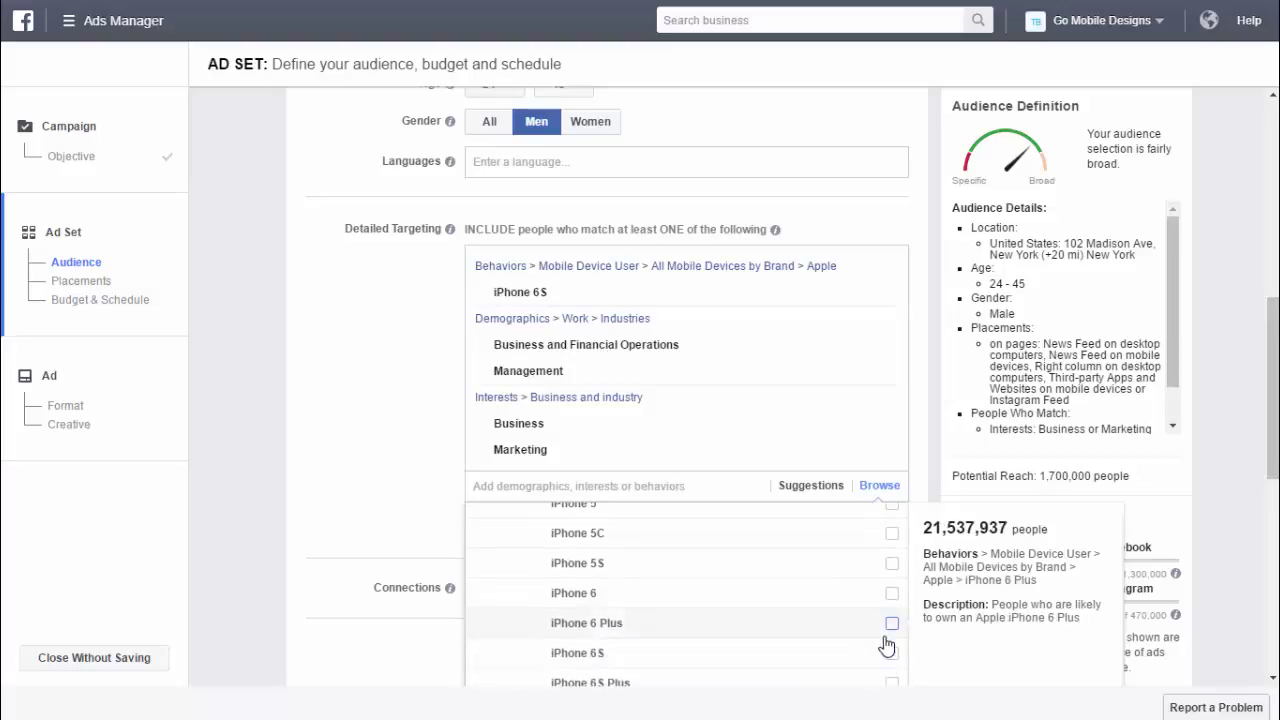
scroll(886, 646, down, 1)
click(891, 653)
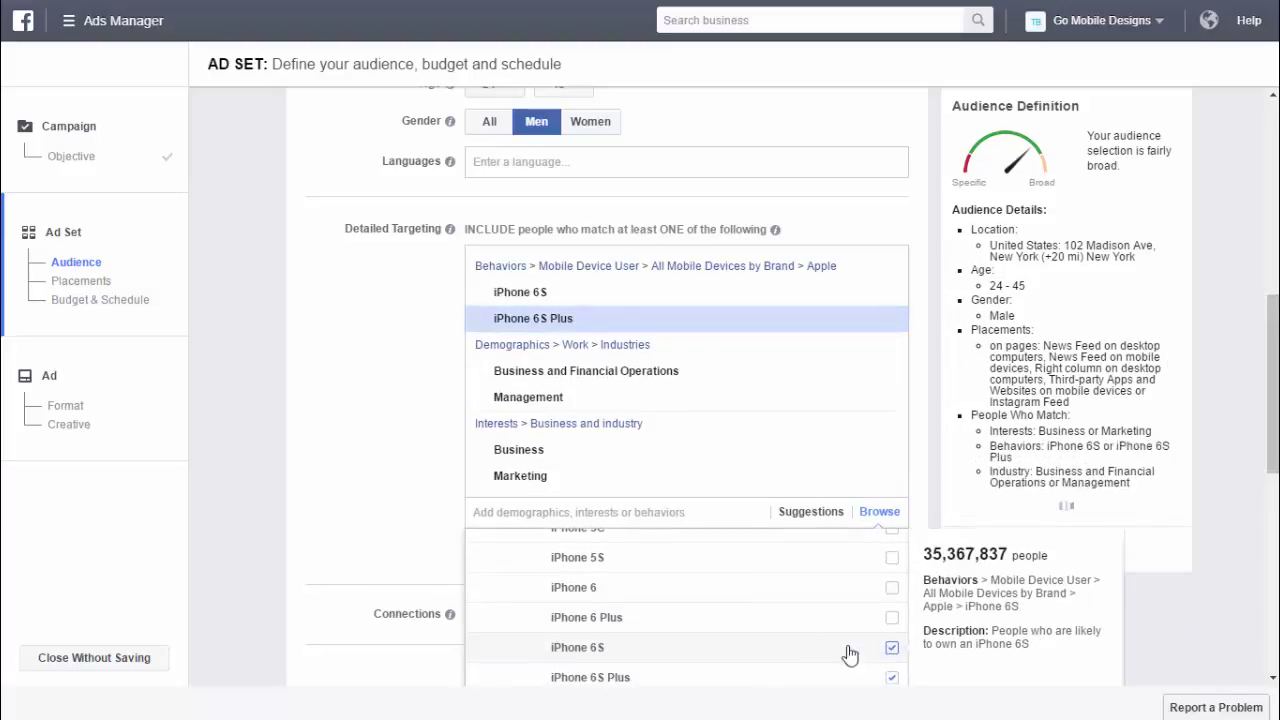
click(419, 482)
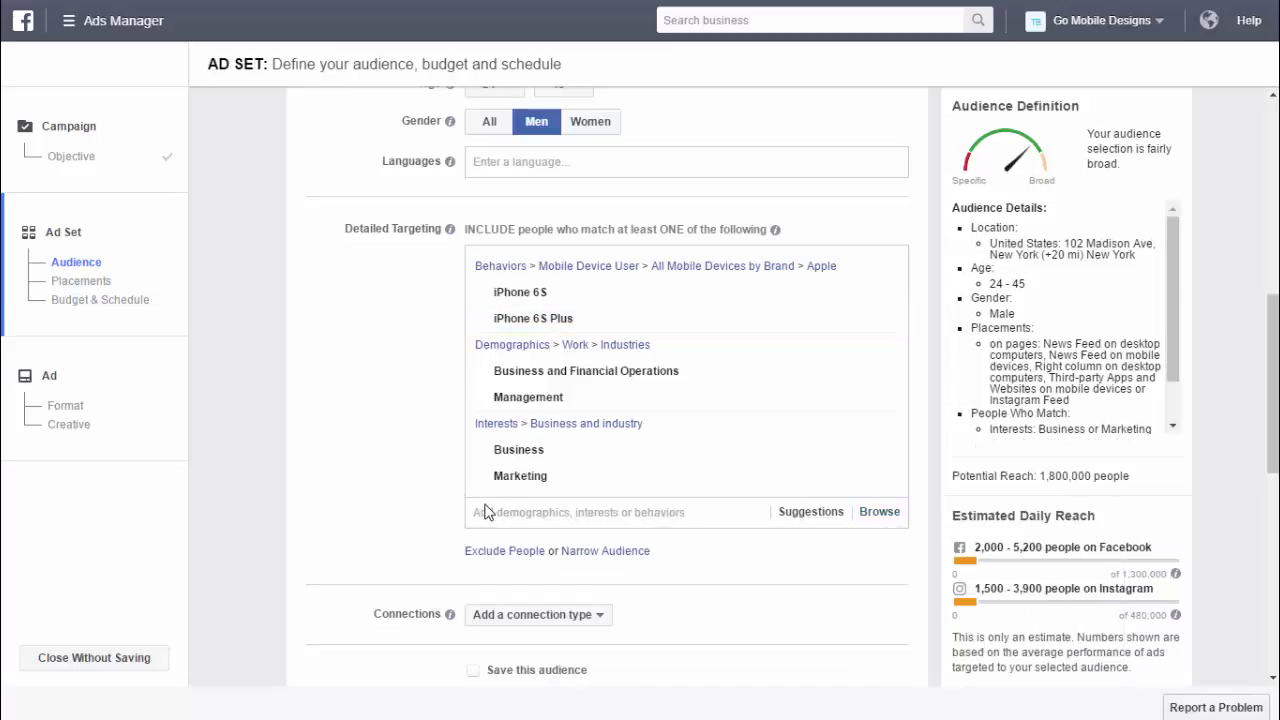
- Target friends of people who like the GOMobileDesigns Page, pasting its URL, and tick Save this audience
scroll(690, 540, down, 3)
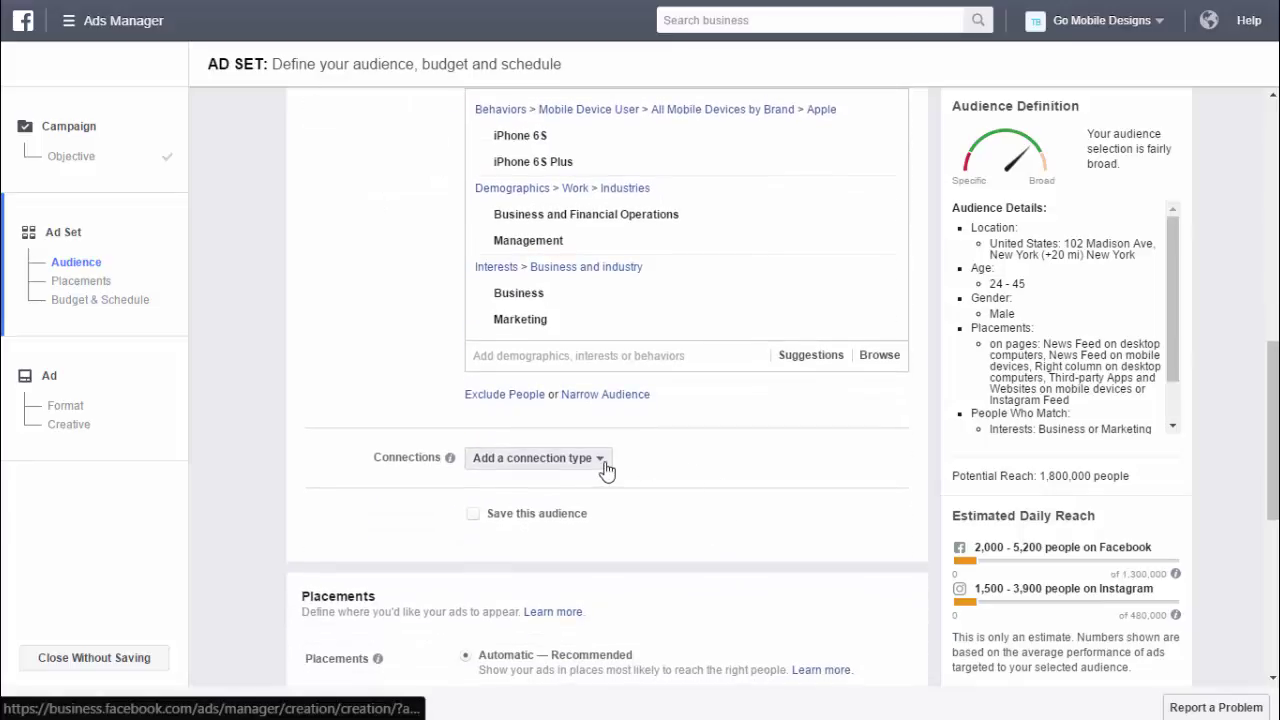
click(606, 468)
mouse_move(587, 500)
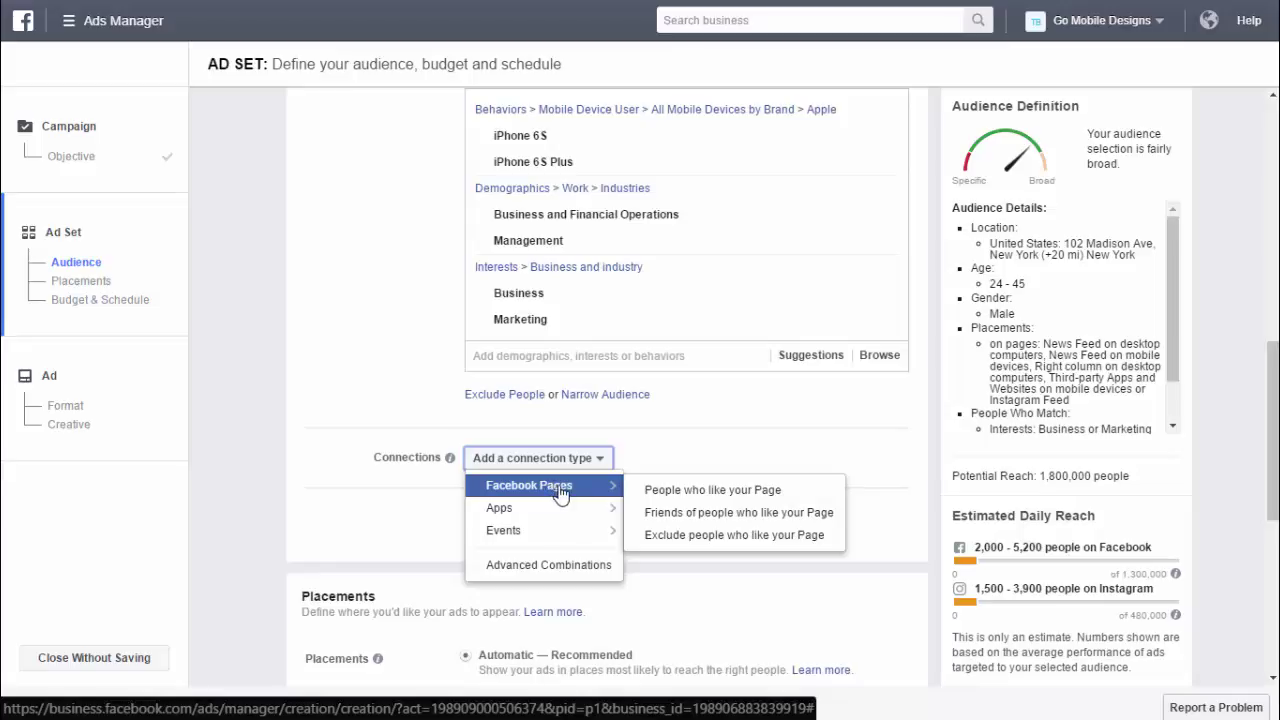
mouse_move(558, 517)
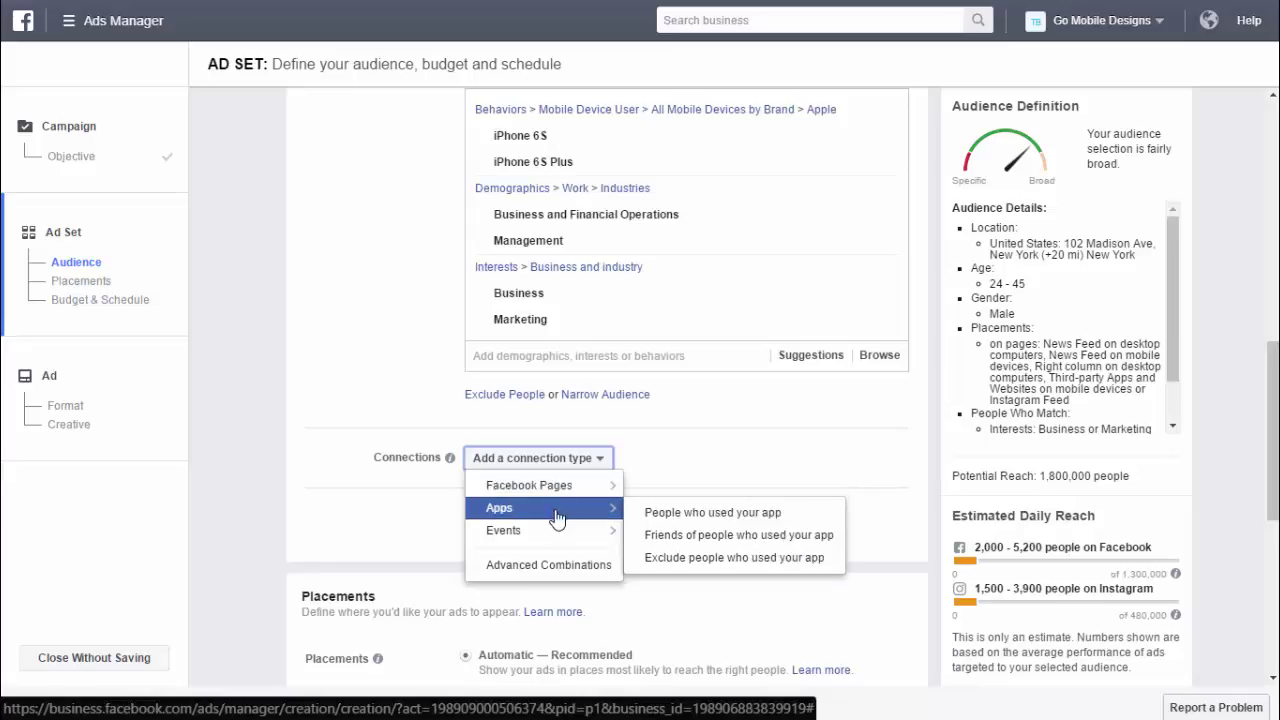
mouse_move(562, 539)
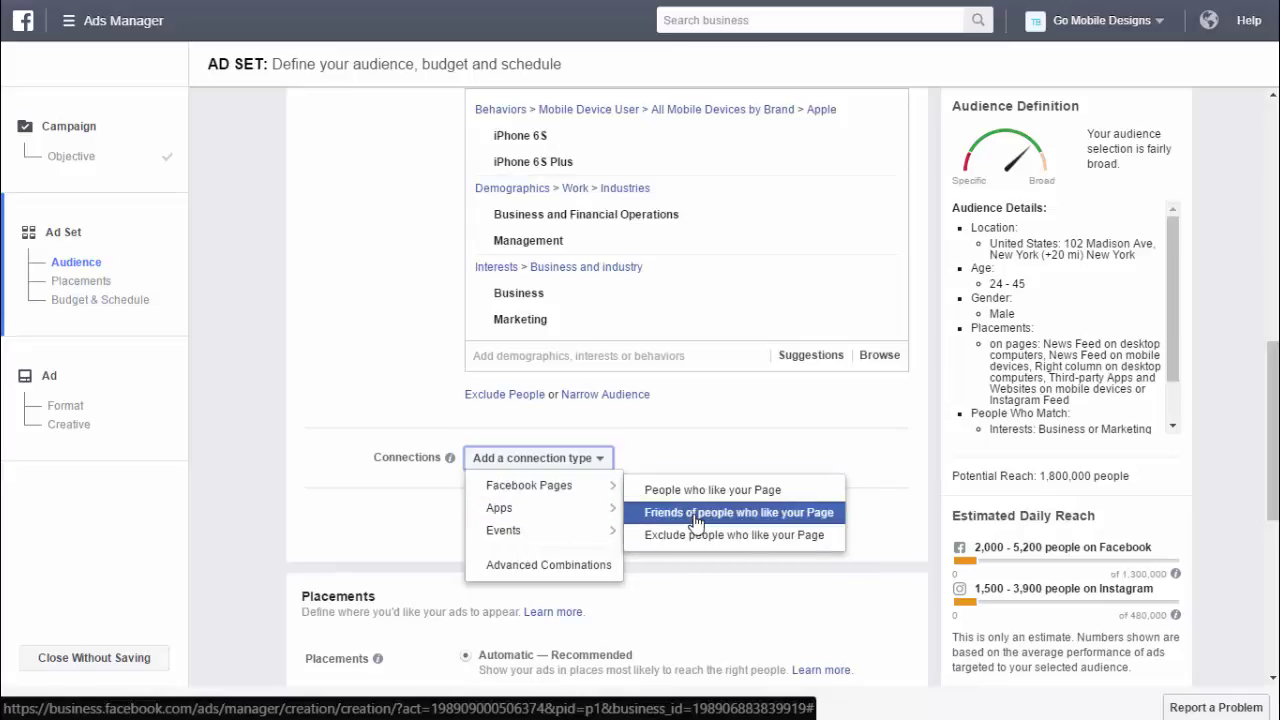
click(697, 512)
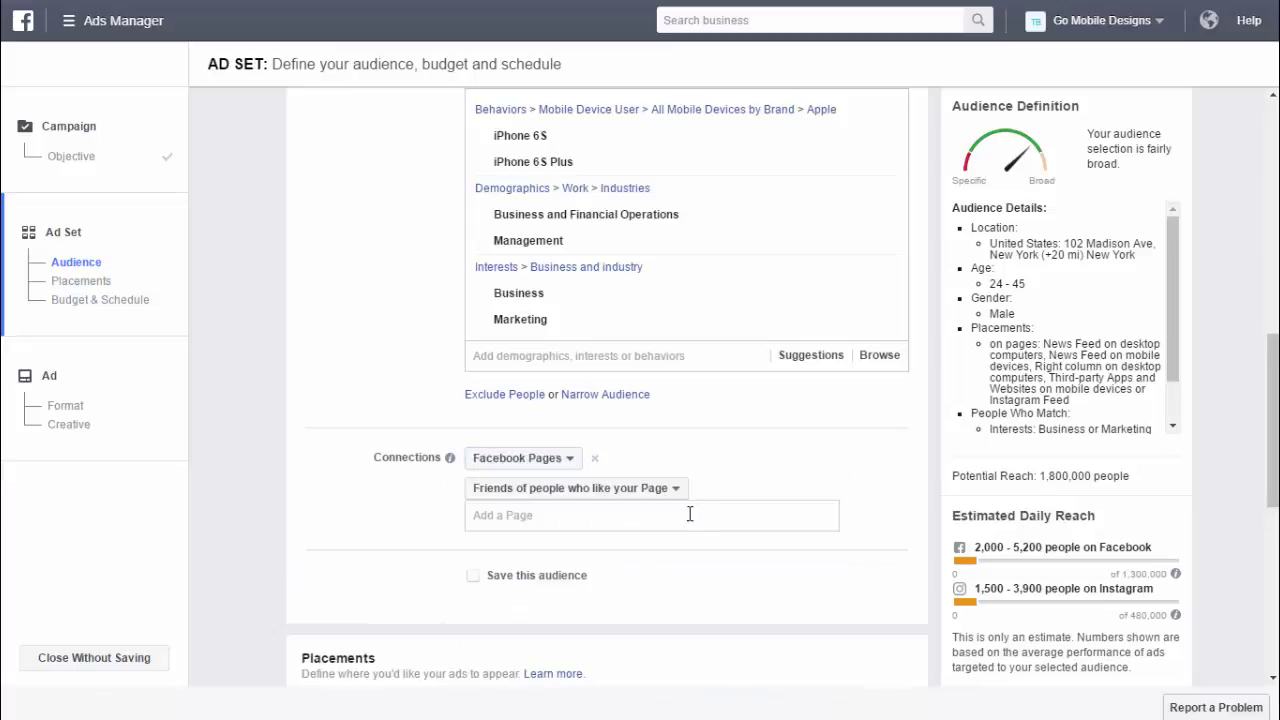
click(730, 523)
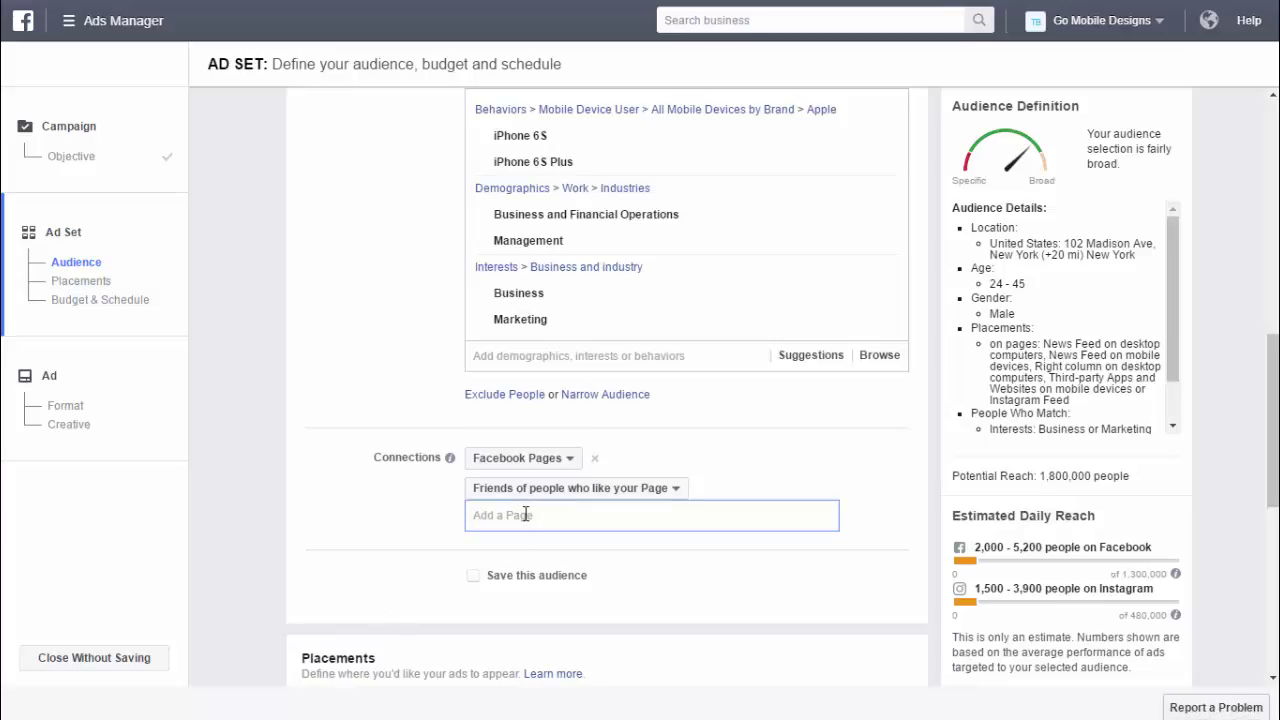
text(https://business.facebook.com/GOMobileDesigns/)
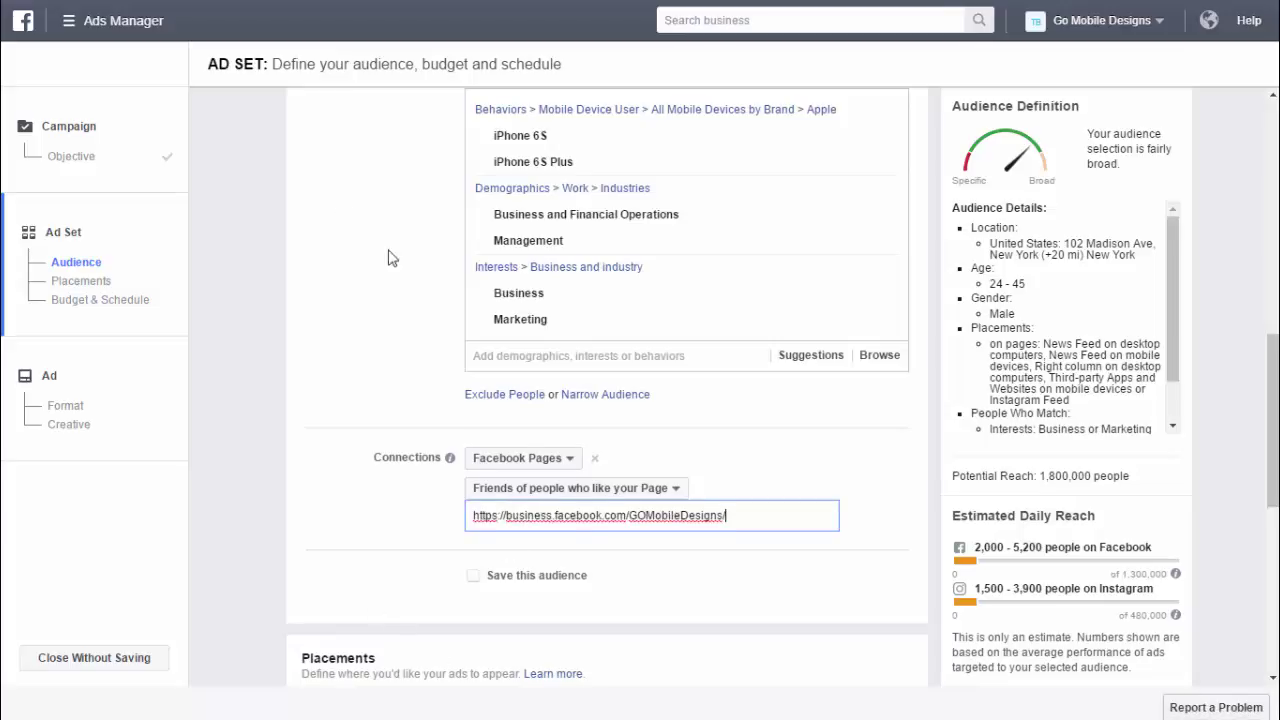
scroll(527, 530, down, 1)
click(473, 513)
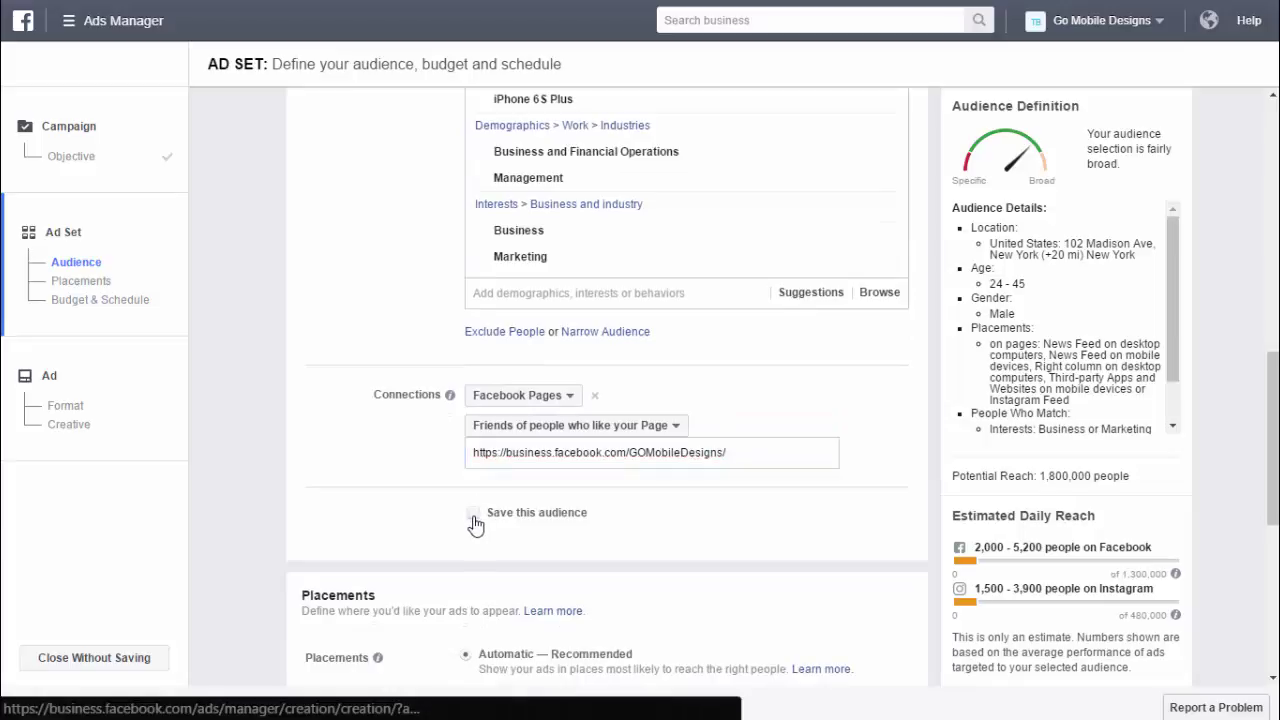
- Enter 'Website Promotion' as the saved audience name
scroll(614, 526, down, 1)
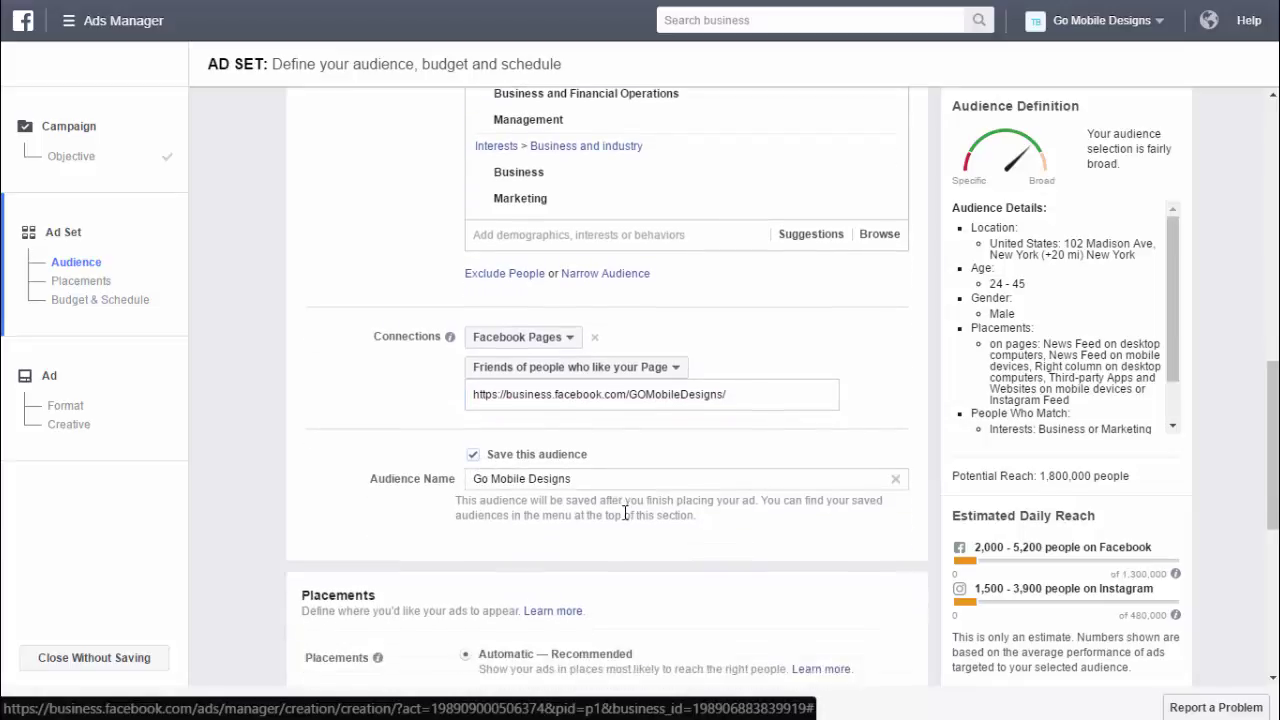
triple_click(520, 481)
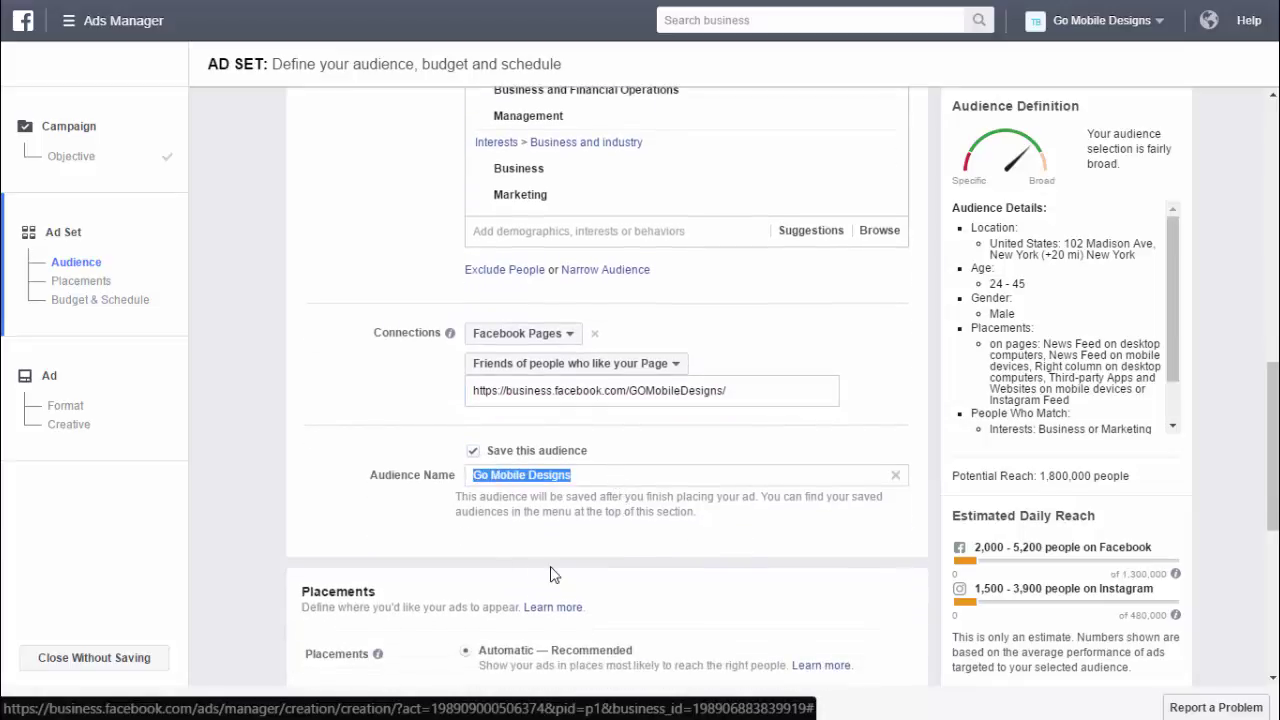
text(Wesite)
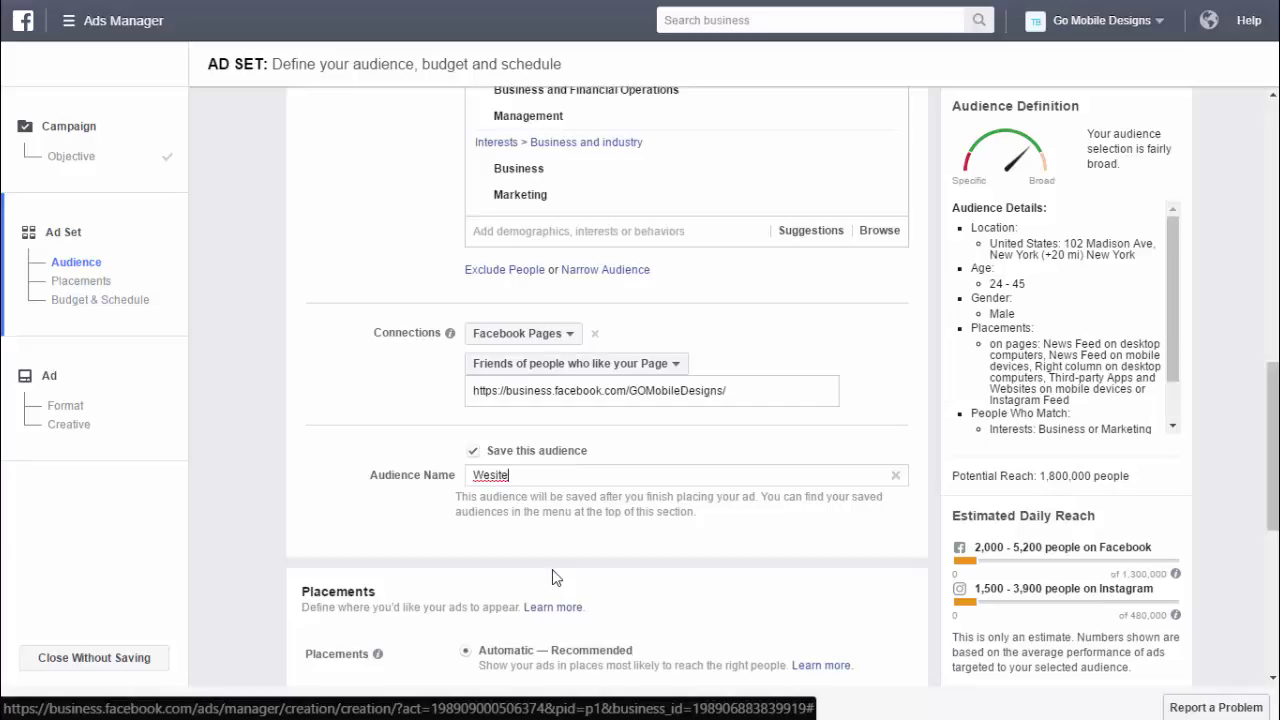
key(BackSpace)
key(BackSpace)
key(BackSpace)
scroll(556, 578, down, 4)
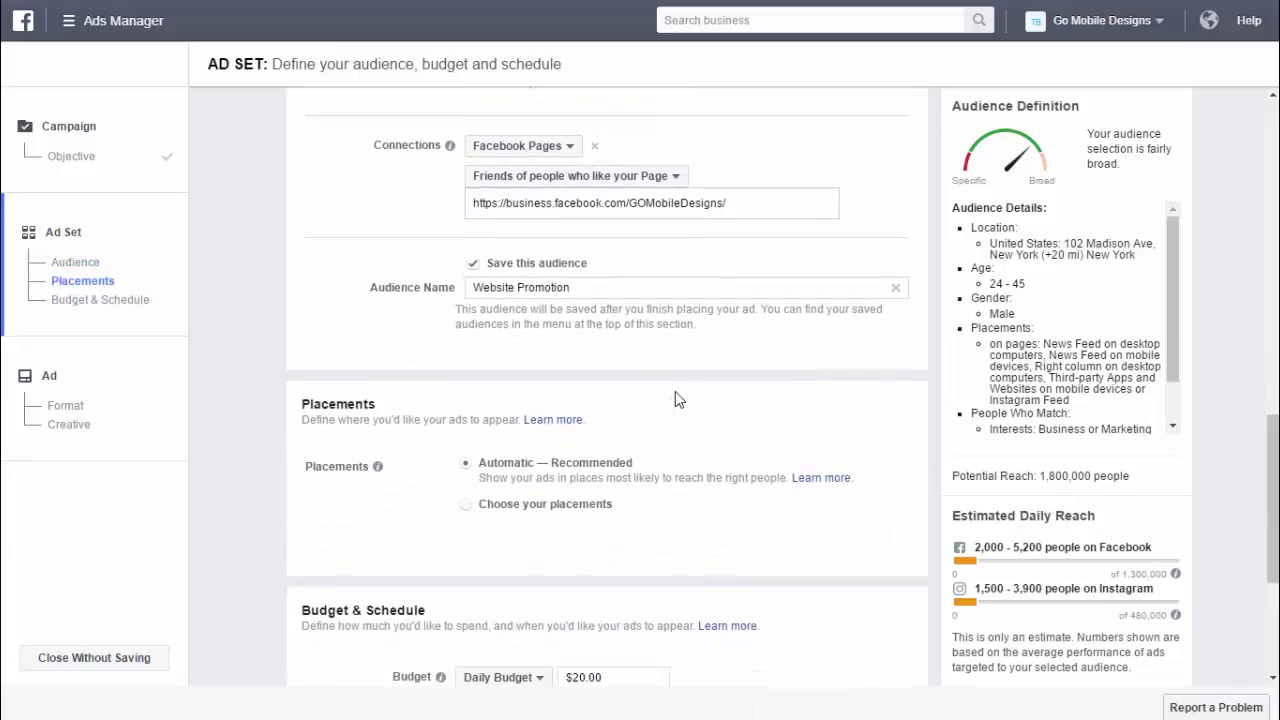
scroll(675, 393, down, 1)
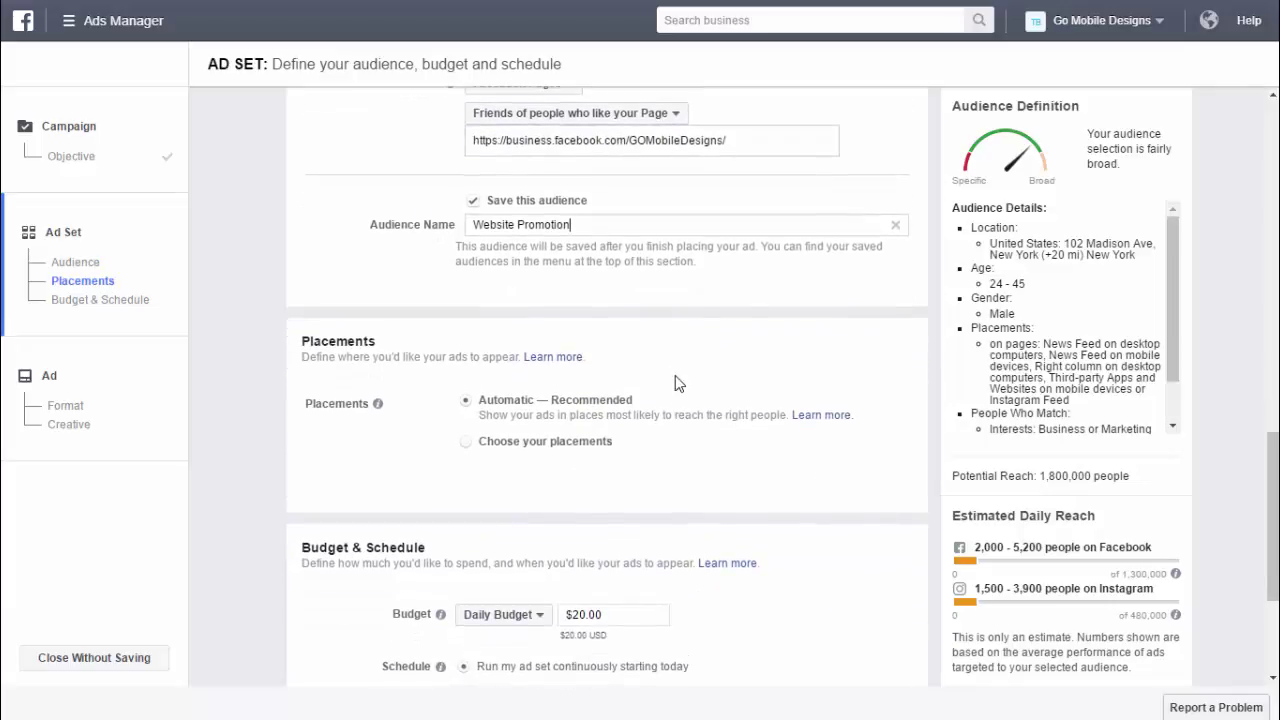
scroll(675, 383, down, 1)
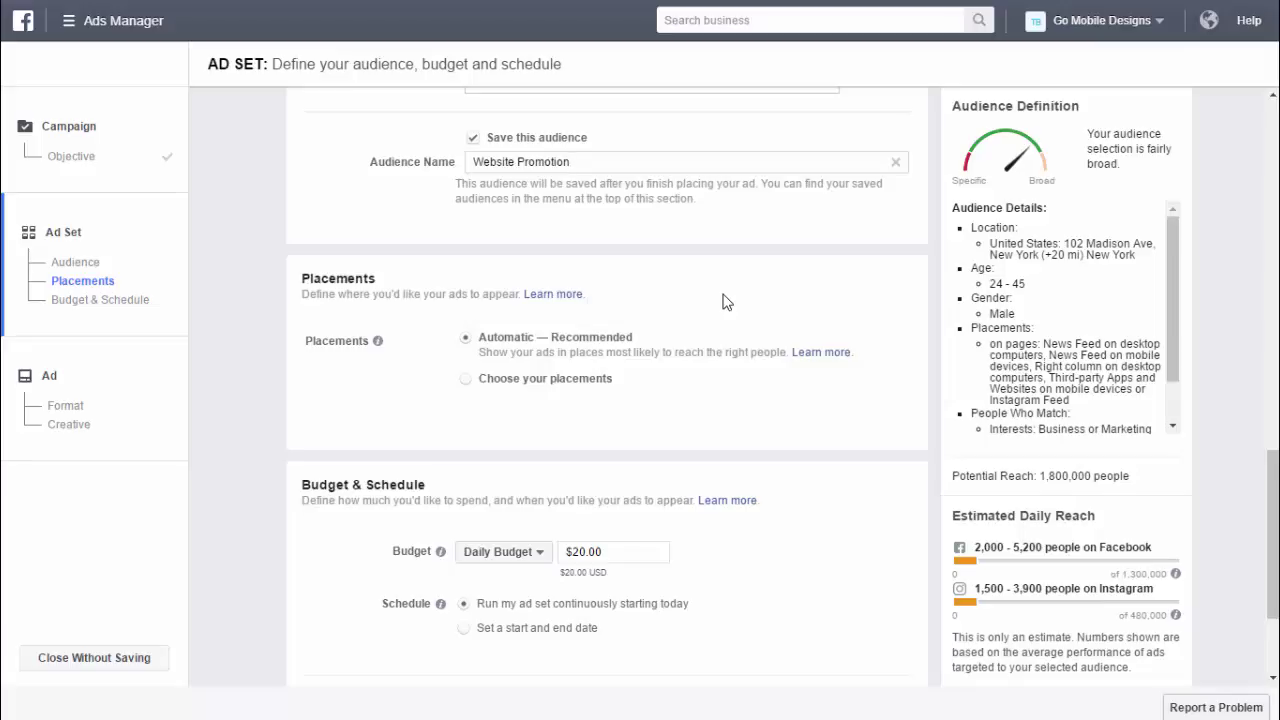
click(466, 382)
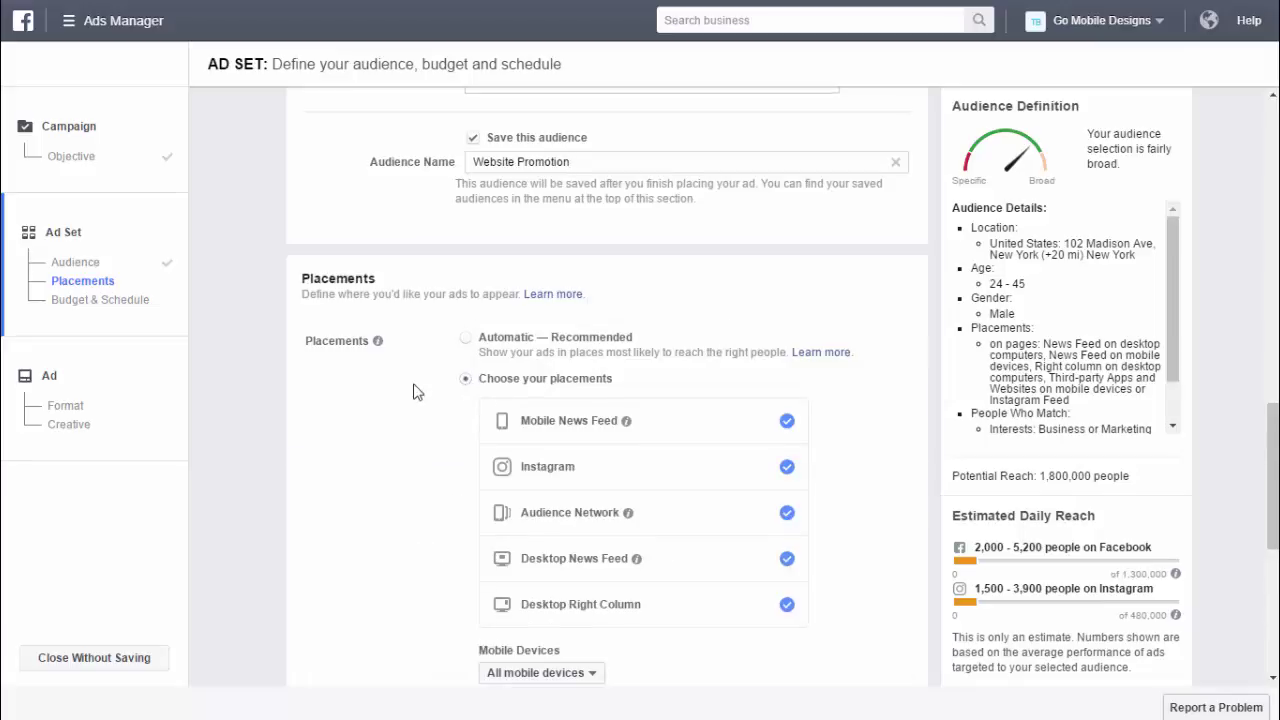
scroll(418, 392, down, 1)
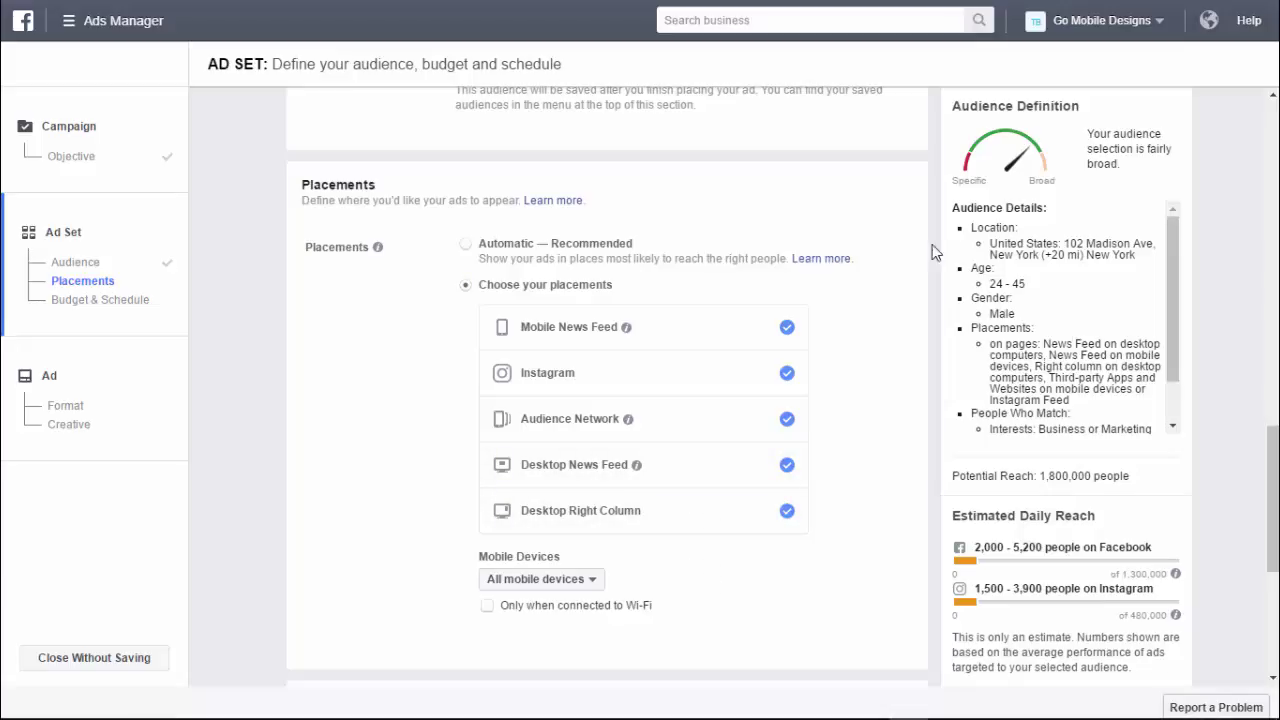
click(466, 245)
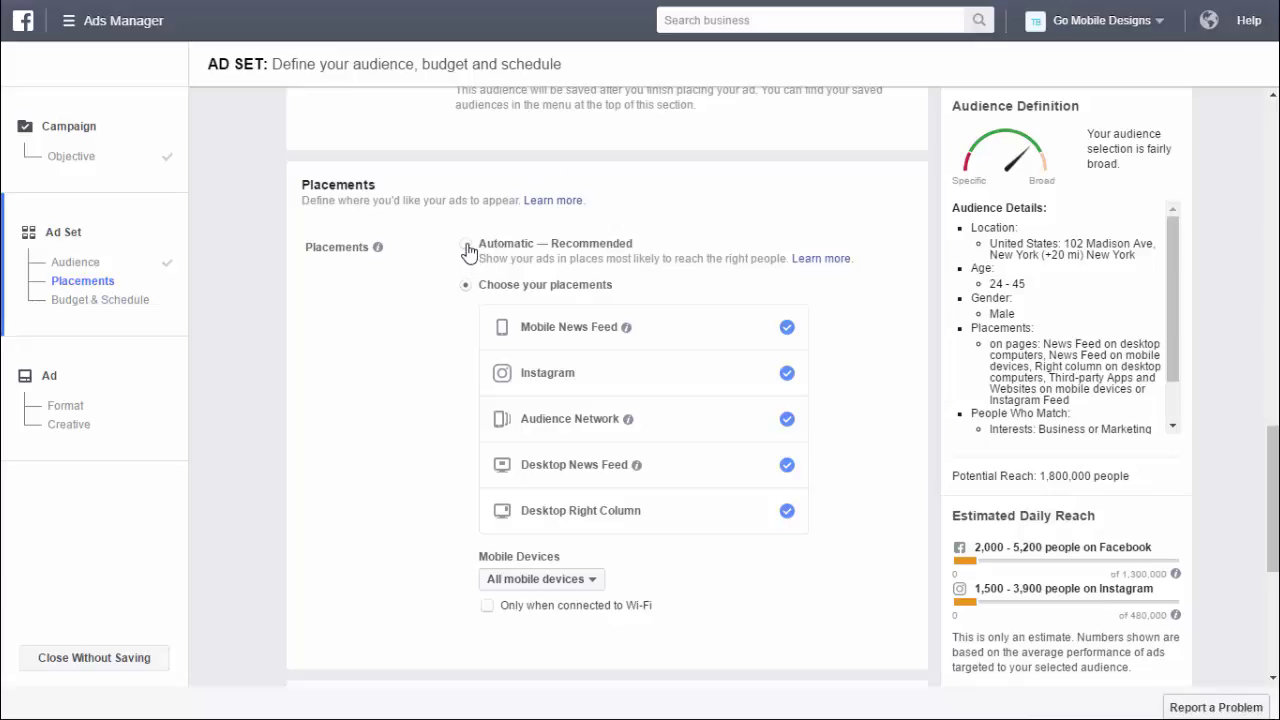
scroll(705, 277, down, 2)
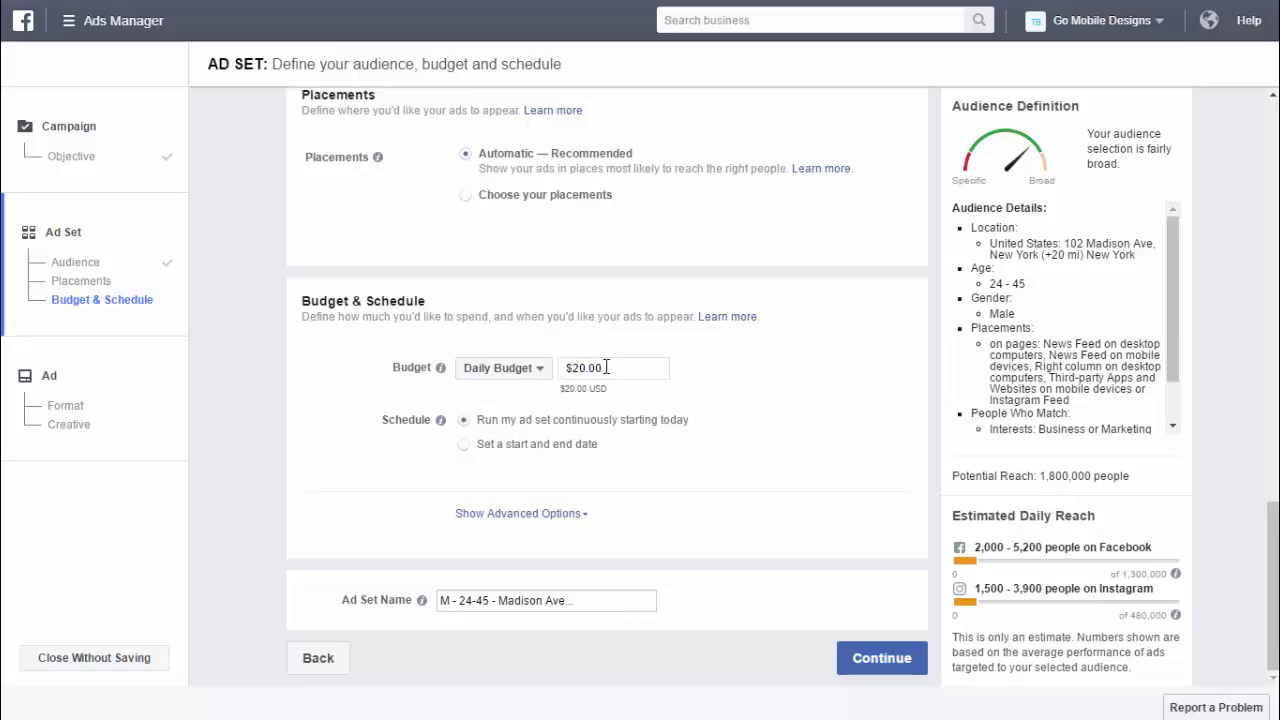
- Switch the ad set's budget type to a lifetime budget
click(541, 372)
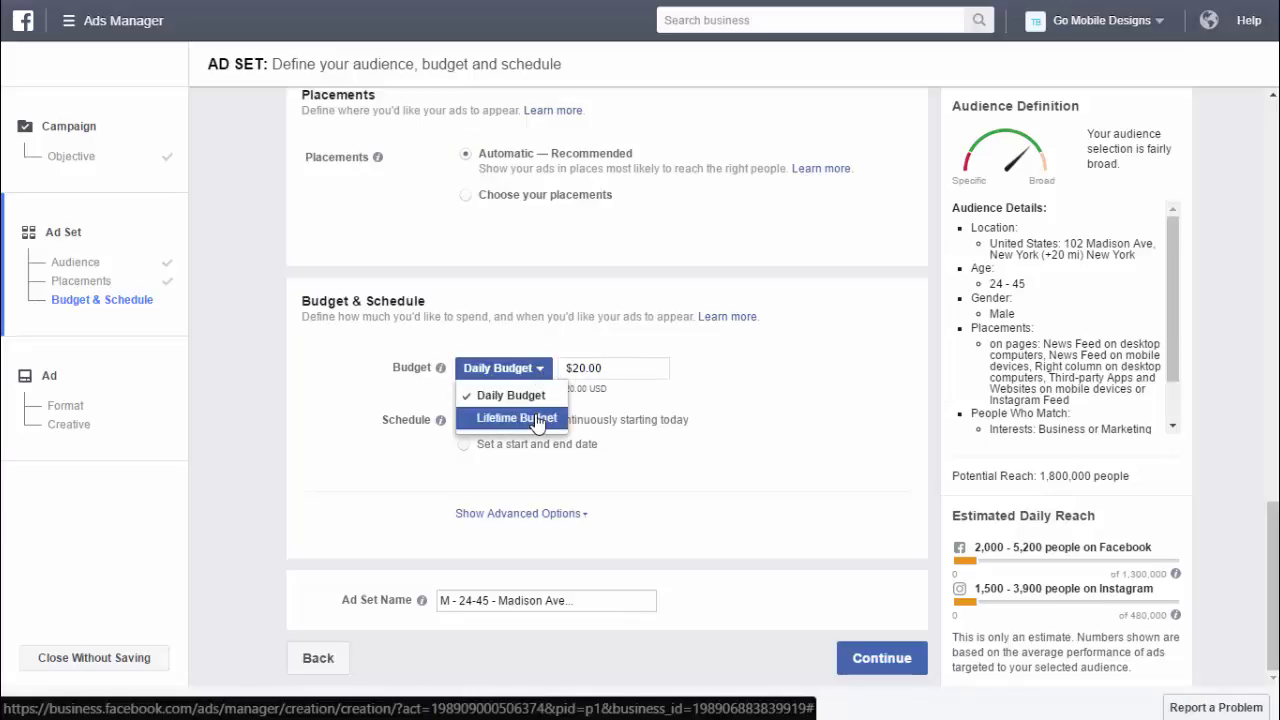
click(537, 421)
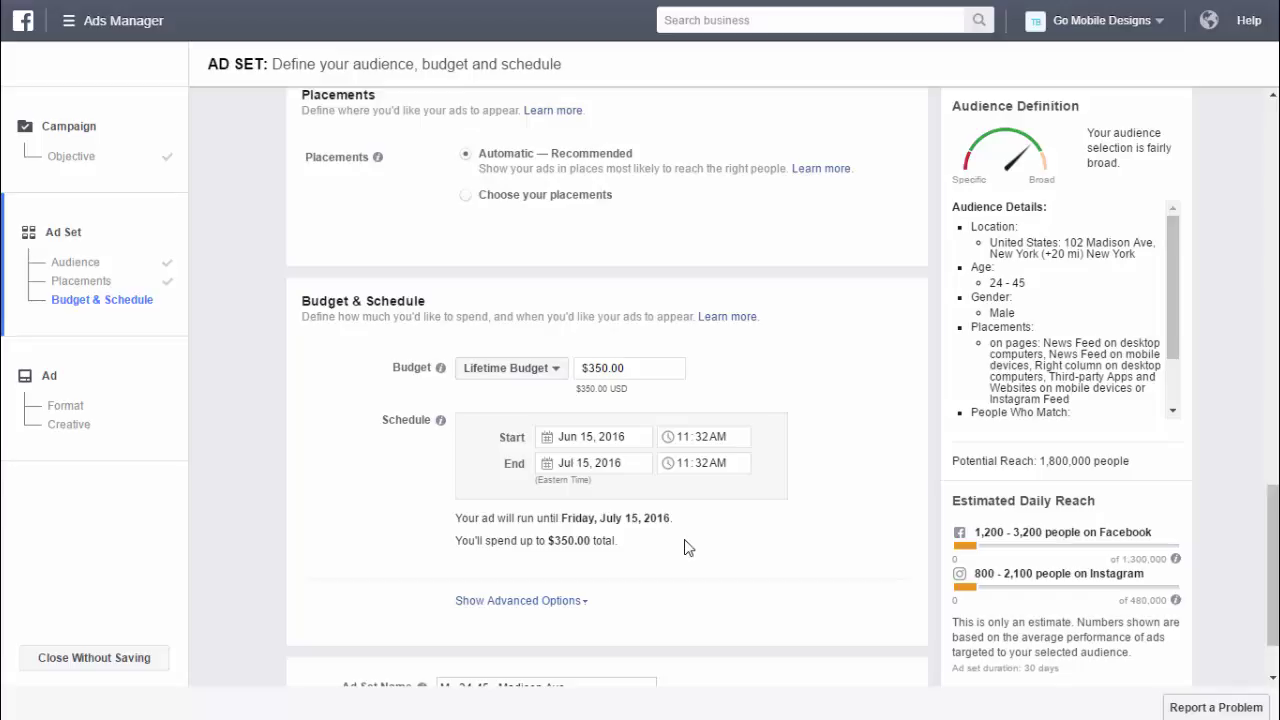
scroll(749, 514, down, 1)
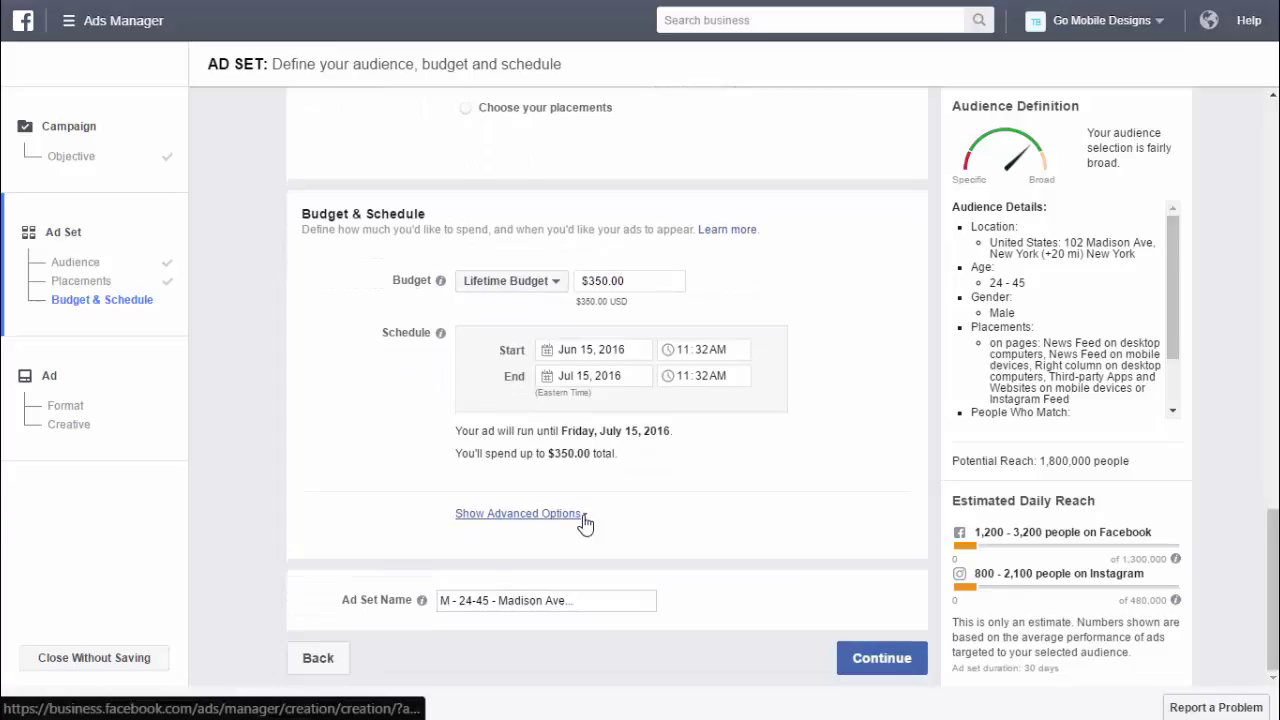
- Expand the advanced options to view delivery, bidding, charging and scheduling settings
click(583, 516)
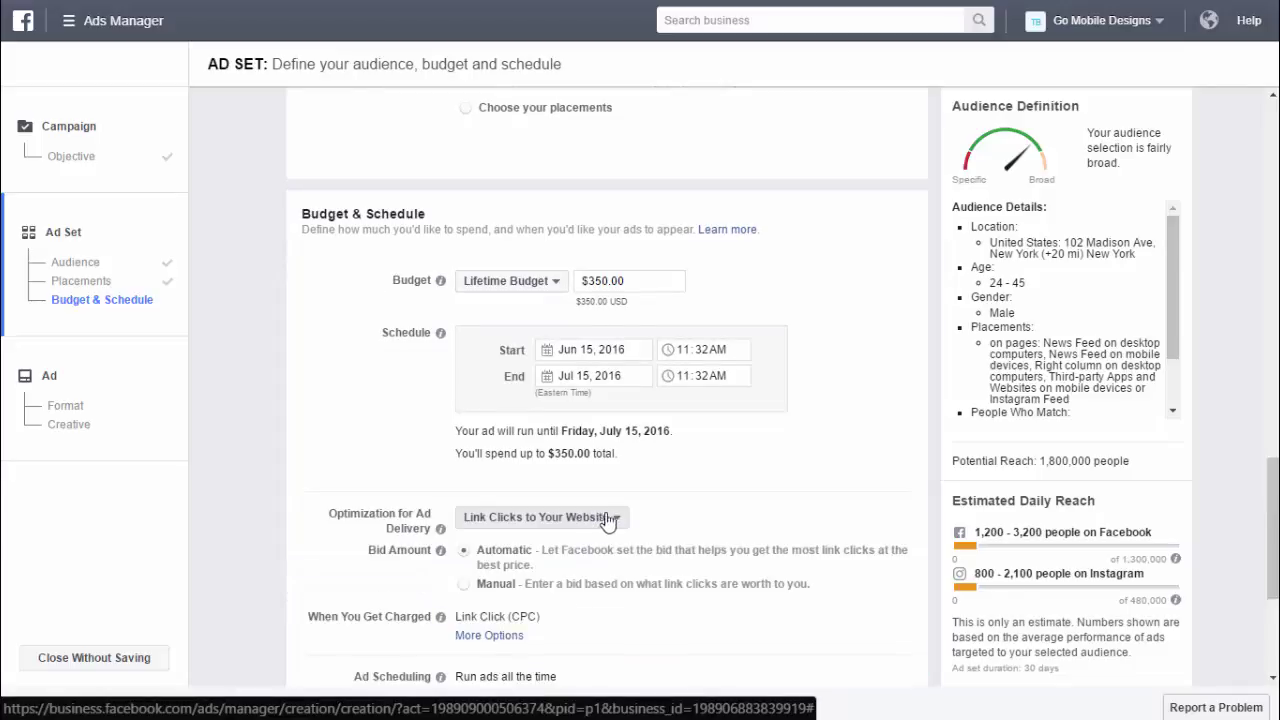
scroll(740, 478, down, 1)
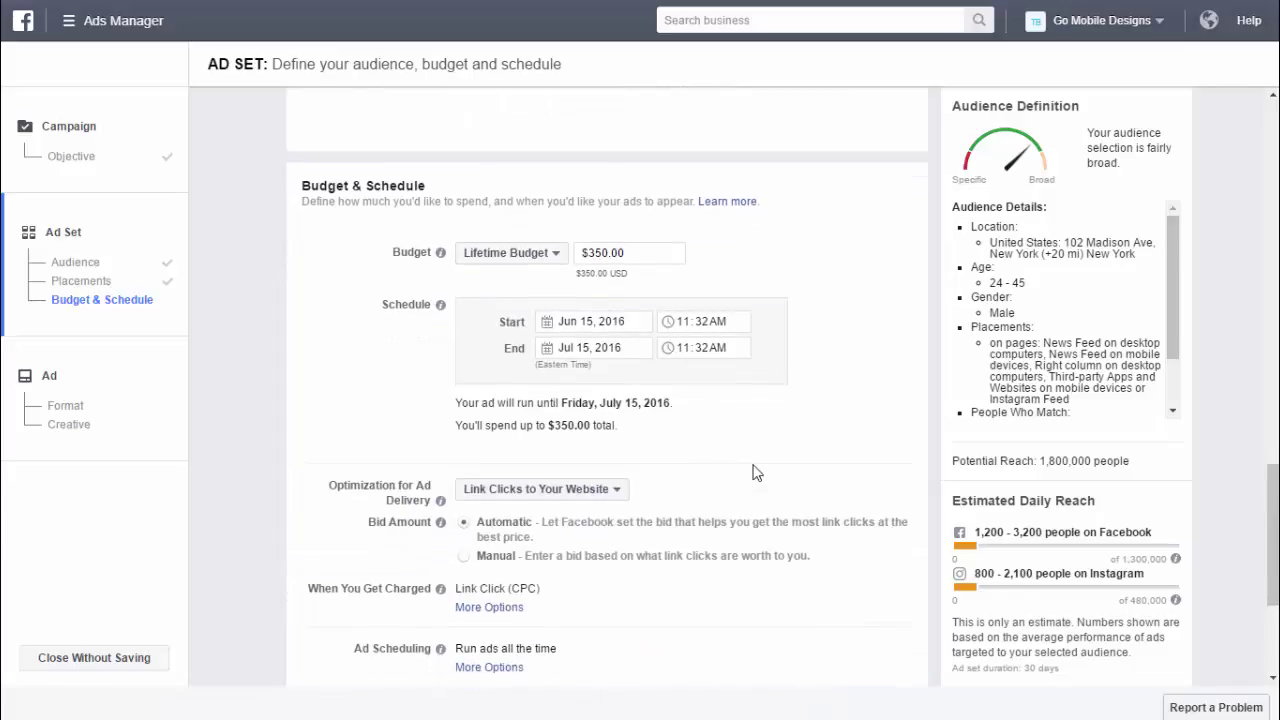
scroll(762, 462, down, 2)
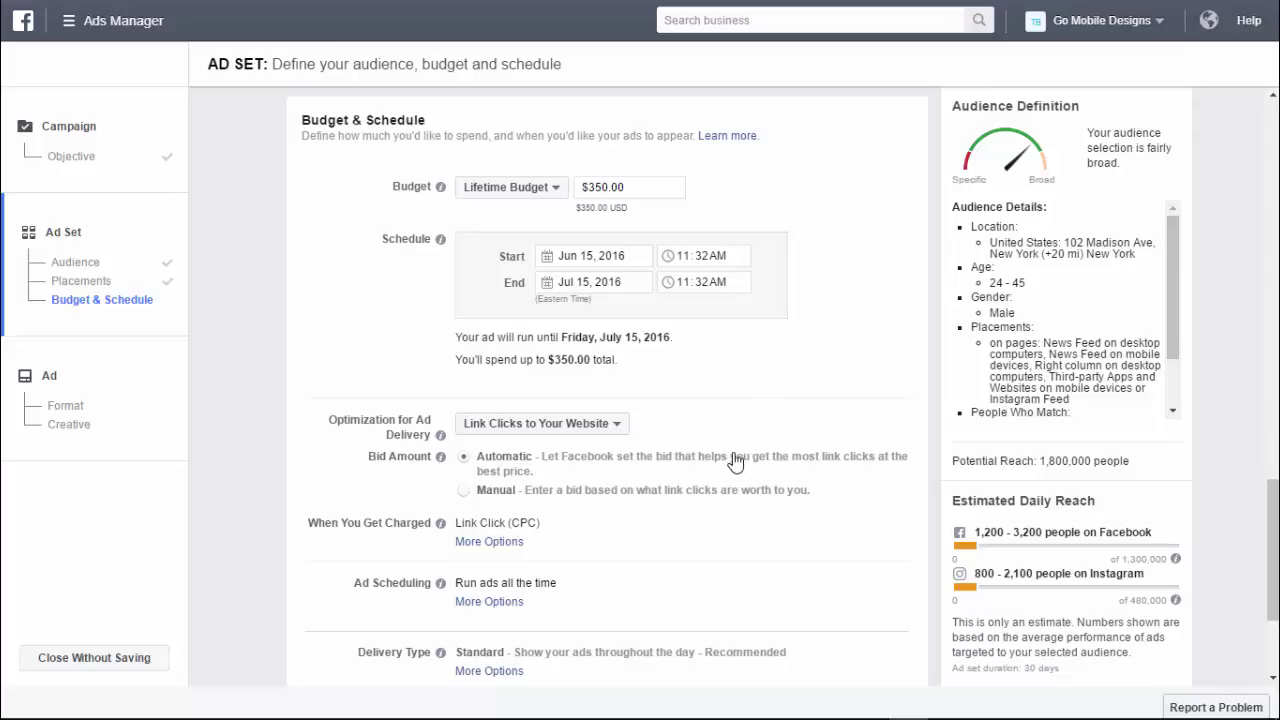
- Keep ad delivery optimized for Link Clicks
click(620, 428)
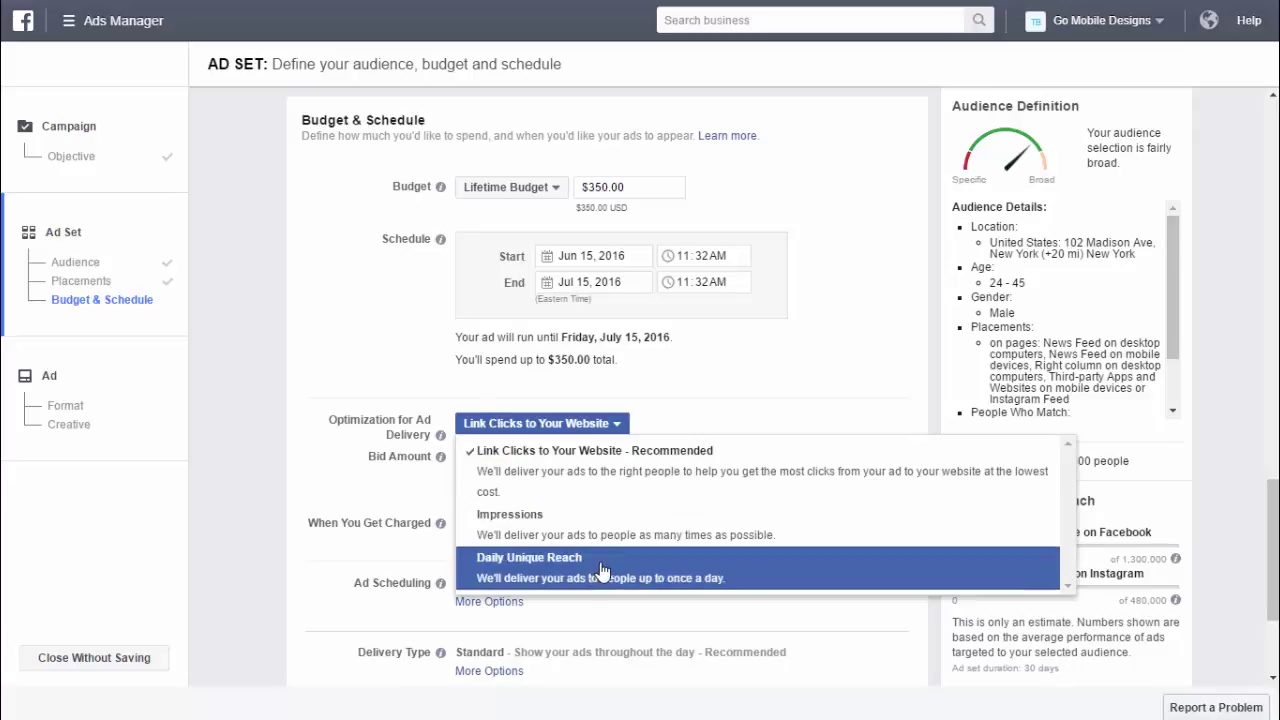
click(744, 416)
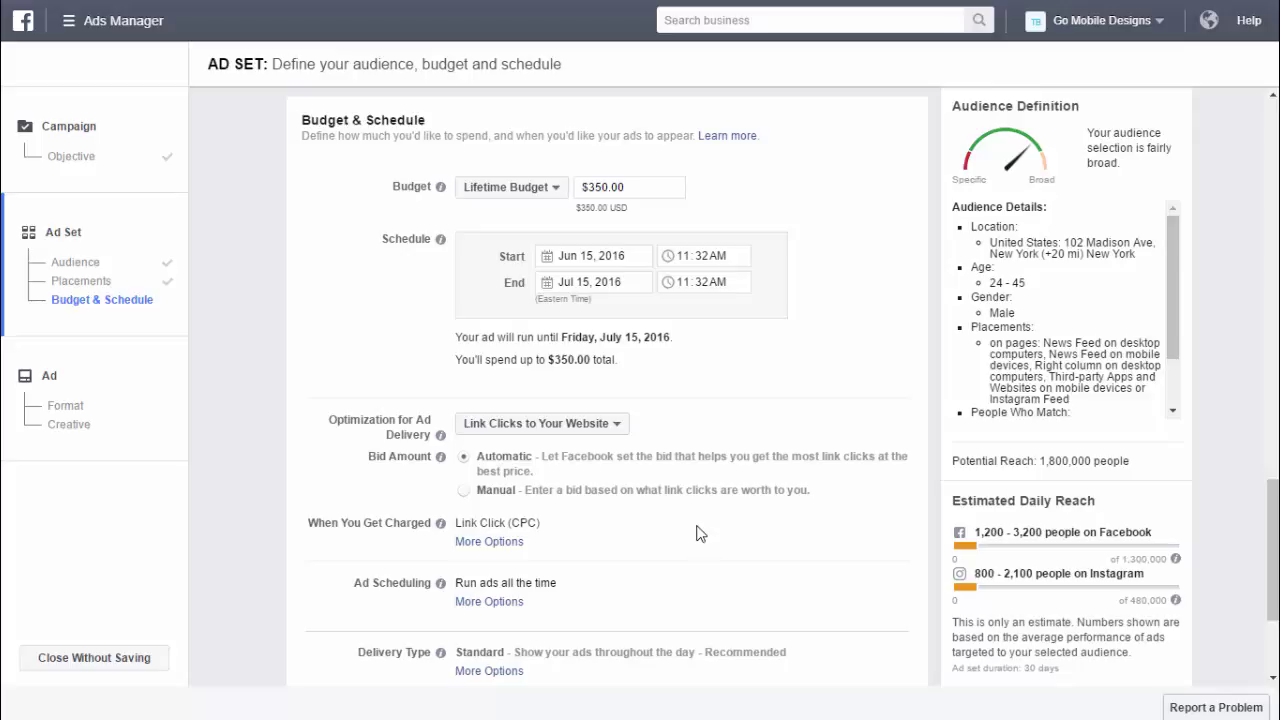
scroll(685, 520, down, 1)
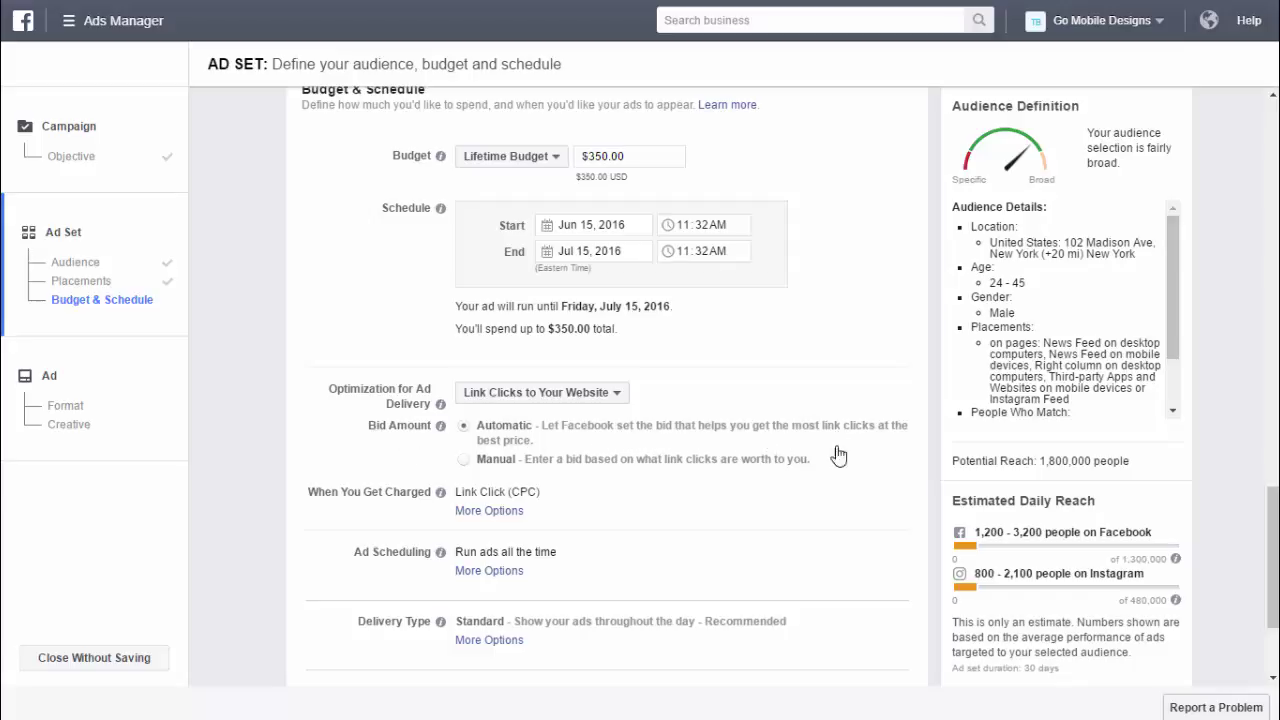
- Leave bidding on Automatic and reveal the Impression (CPM) charging alternative
click(465, 462)
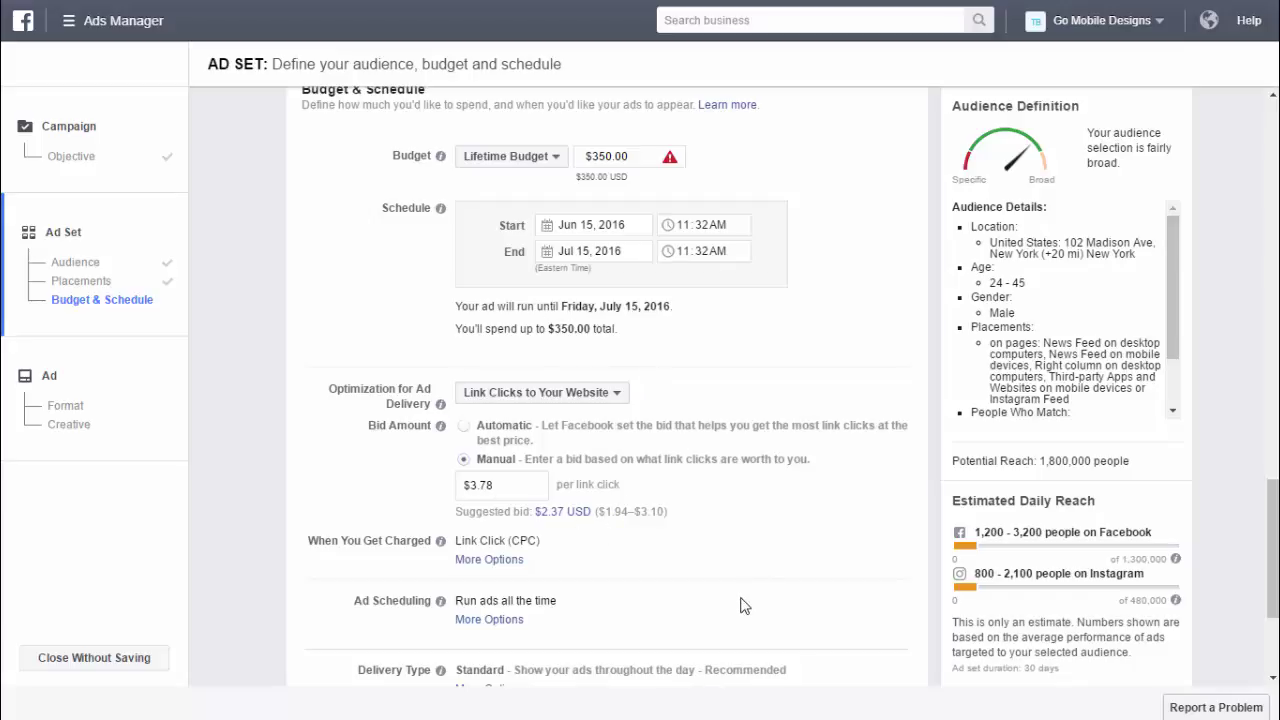
click(465, 428)
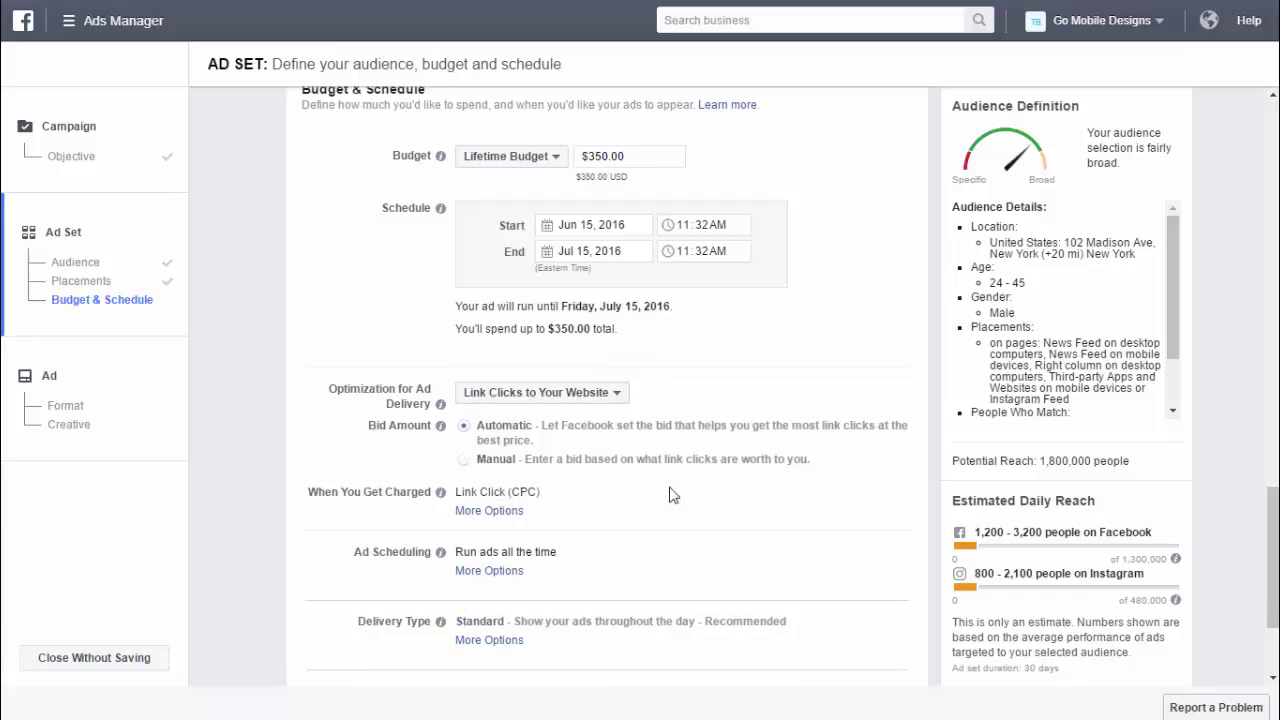
click(508, 514)
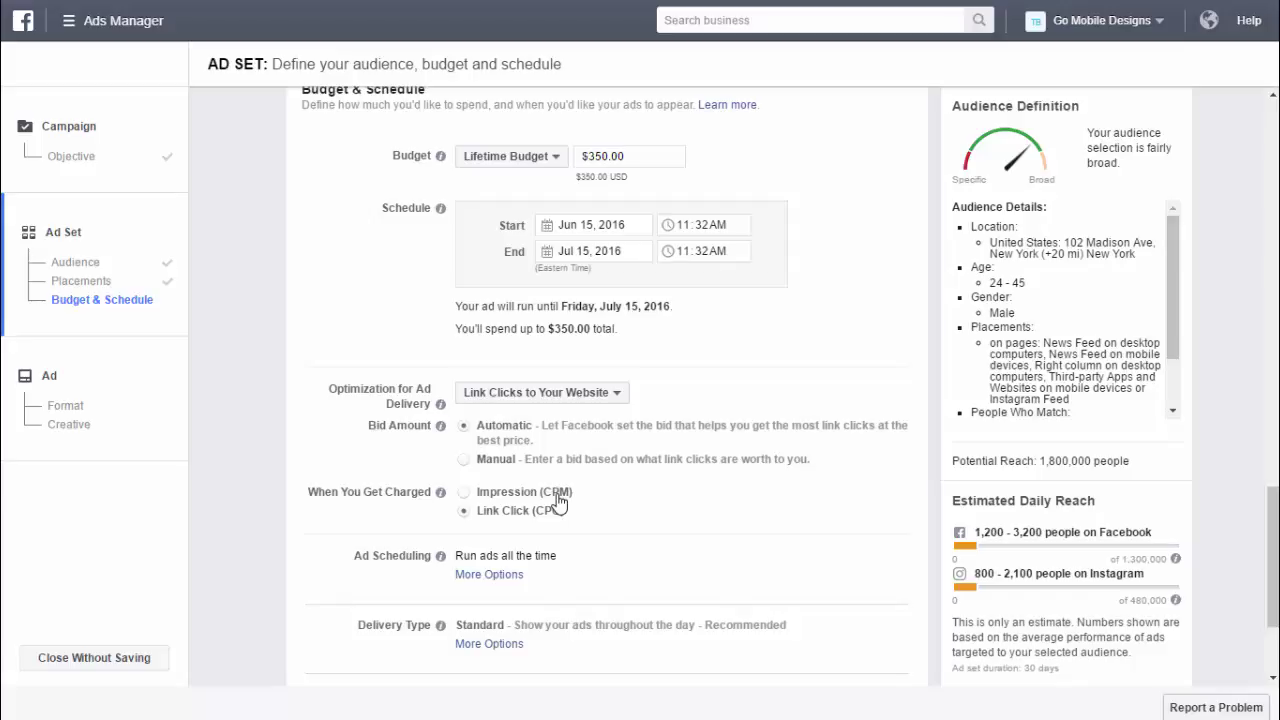
- Reveal the Ad Scheduling choice between running all the time or on a schedule
scroll(575, 502, down, 1)
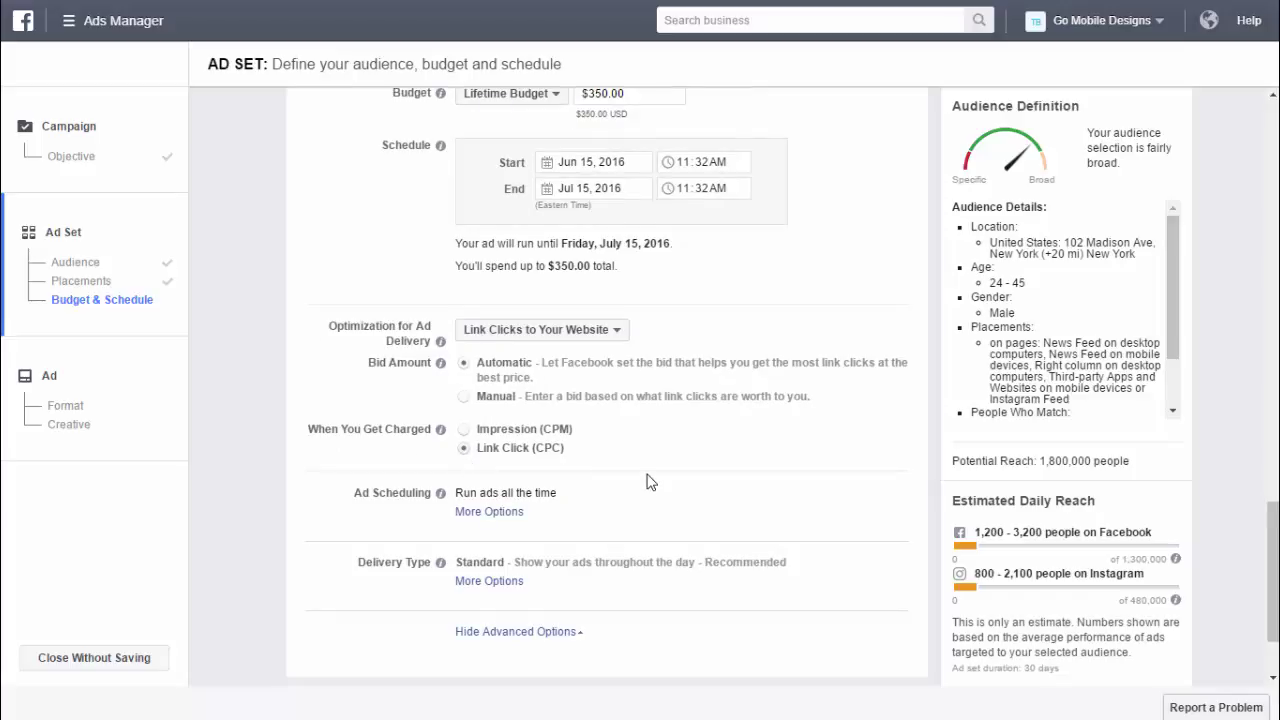
click(508, 514)
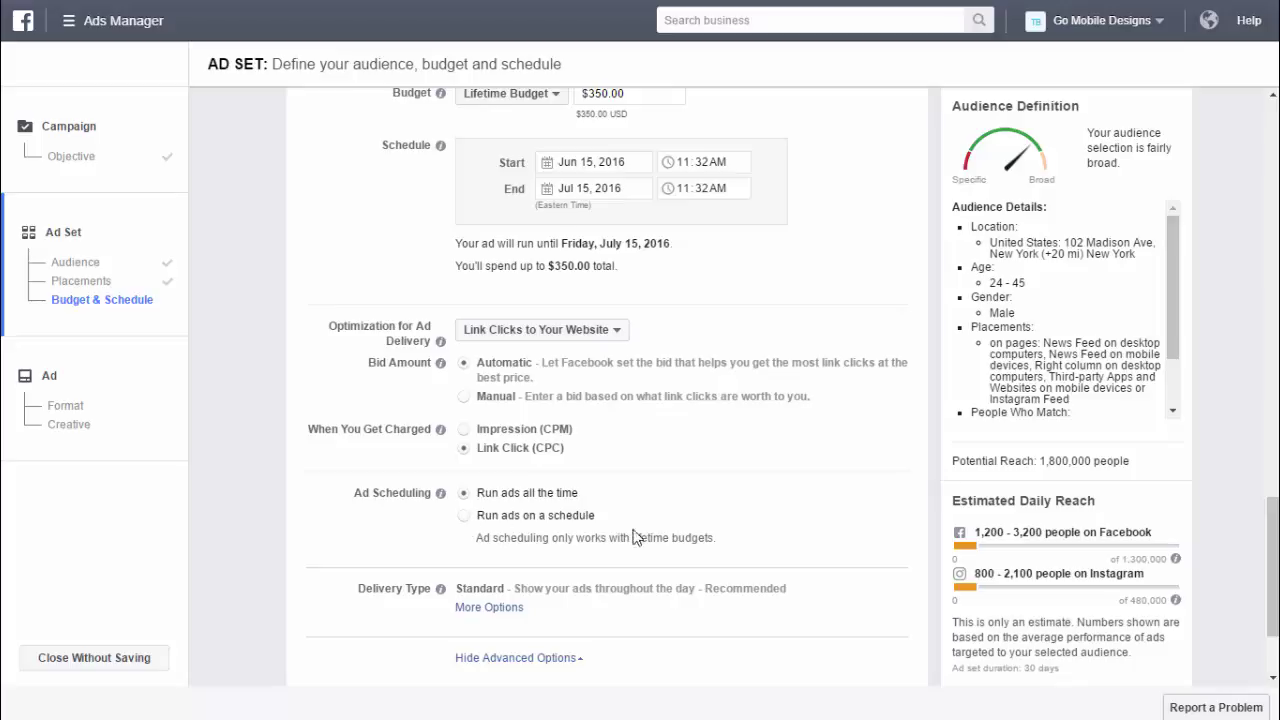
- Schedule ads for Monday 9am–12pm, Wednesday 3pm–6pm and Friday 12pm–3pm
click(462, 517)
scroll(466, 529, down, 2)
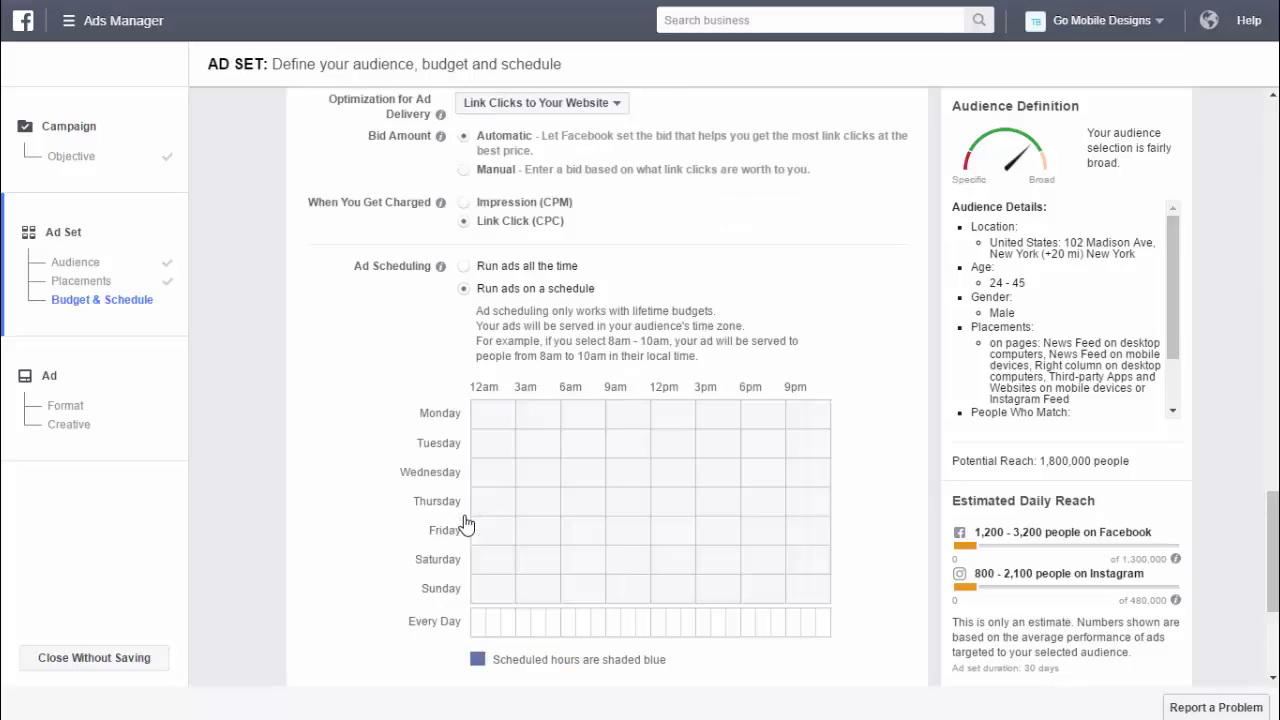
click(616, 430)
click(641, 424)
click(628, 424)
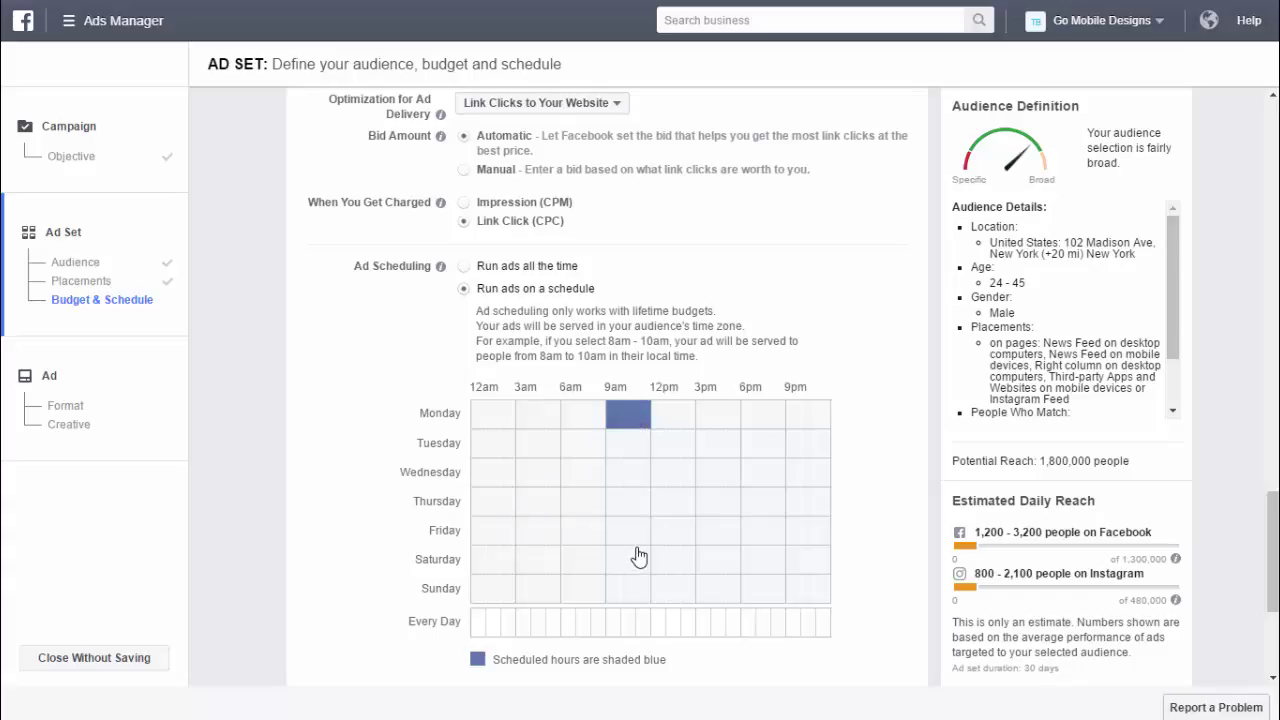
click(703, 478)
click(732, 478)
click(724, 483)
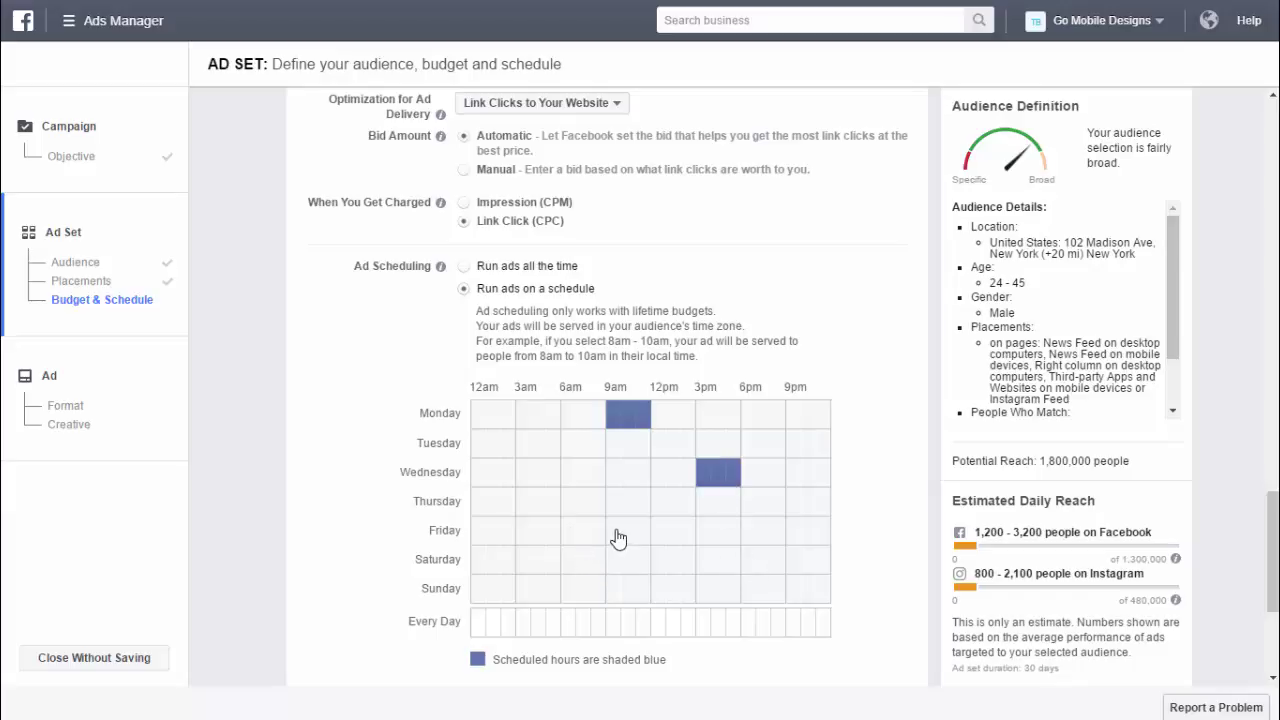
click(656, 530)
mouse_move(692, 536)
mouse_down()
mouse_move(683, 528)
mouse_move(678, 542)
mouse_up()
scroll(629, 655, down, 1)
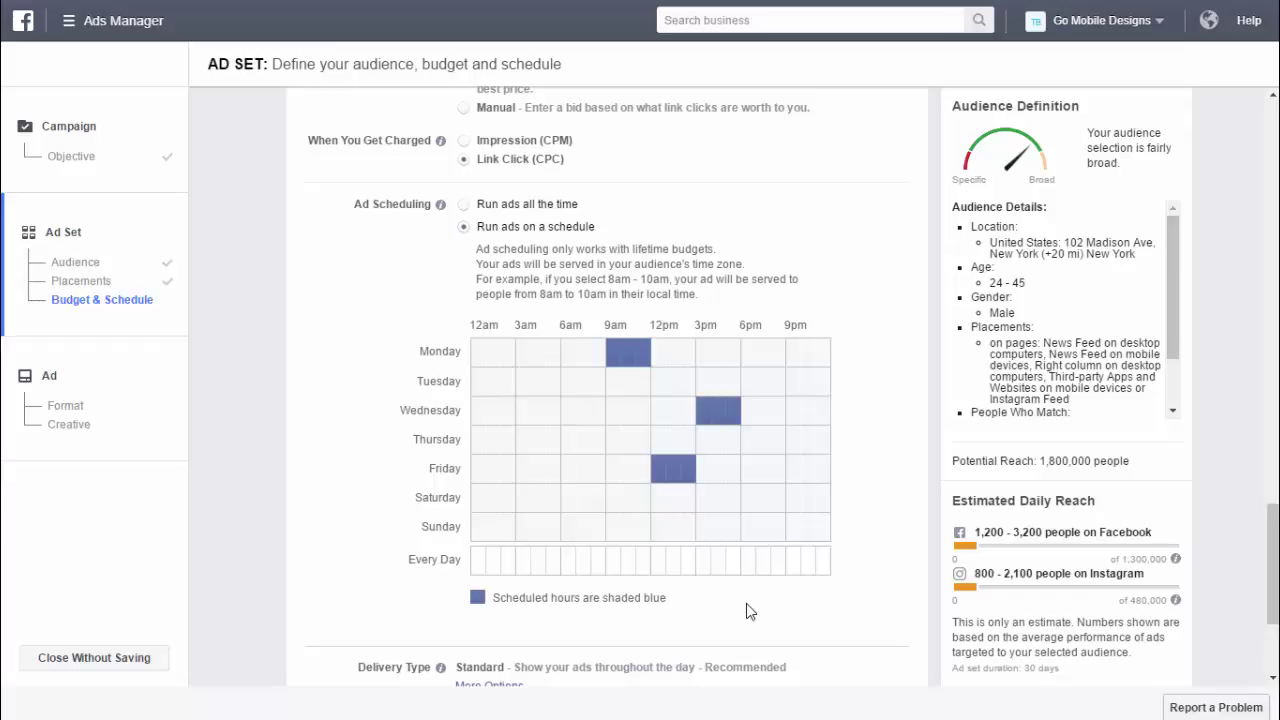
scroll(806, 551, down, 2)
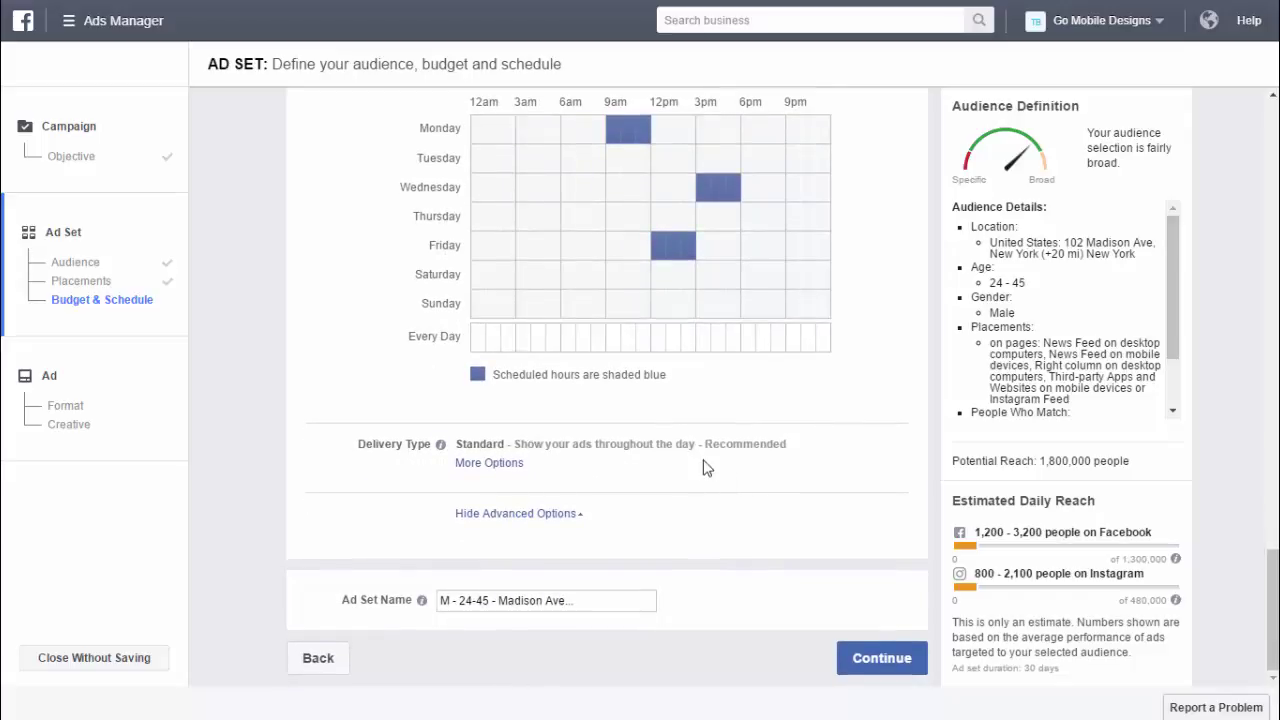
- Keep Standard delivery type, review the audience, and continue to ad creation
click(501, 465)
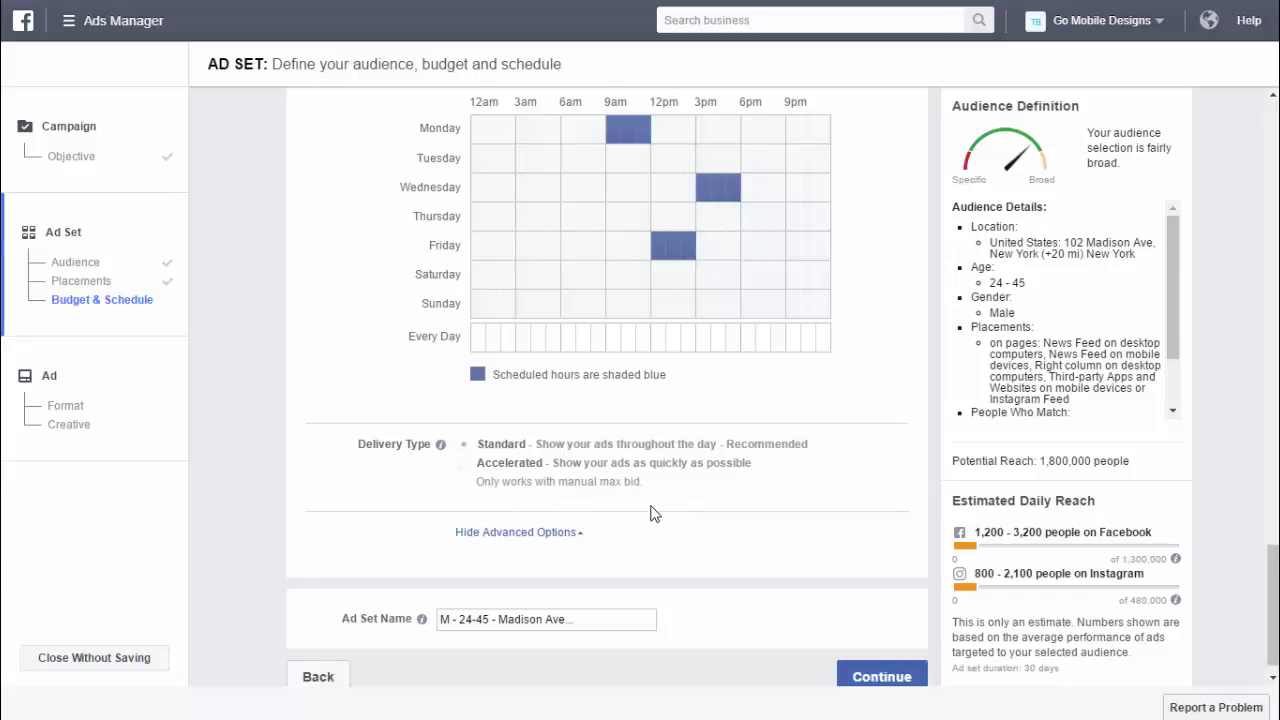
scroll(651, 514, down, 1)
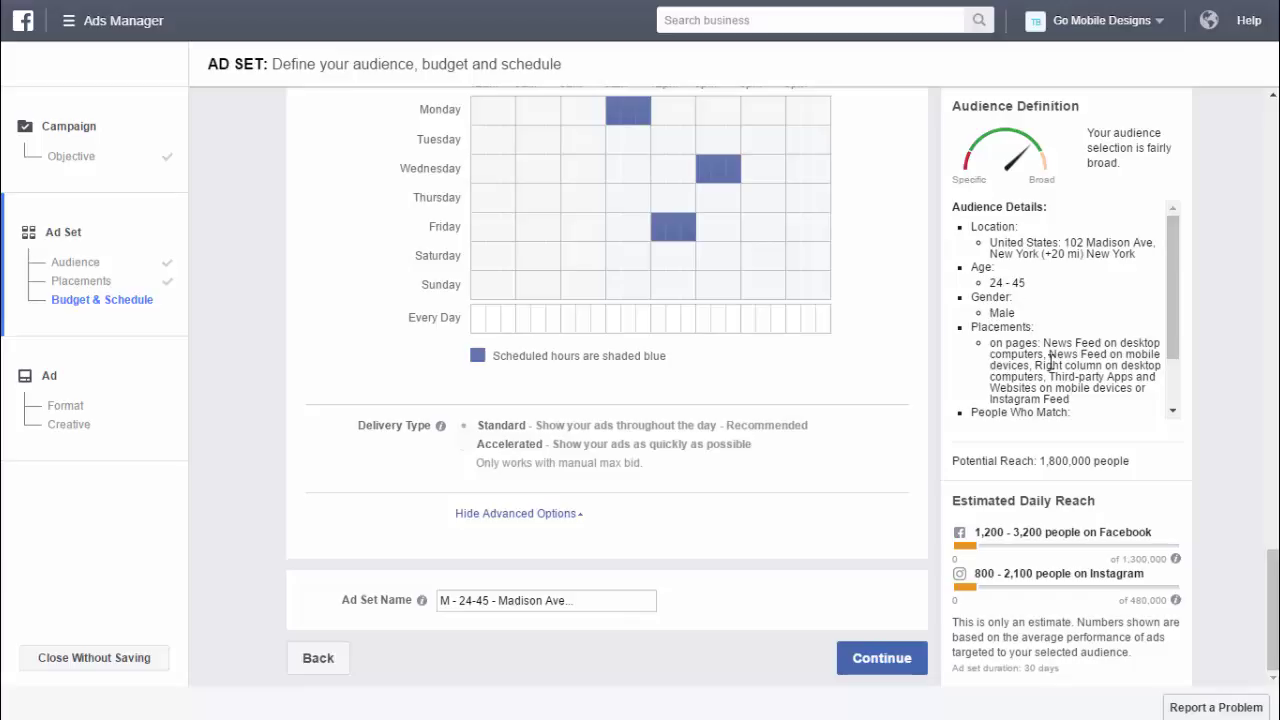
scroll(1050, 362, down, 1)
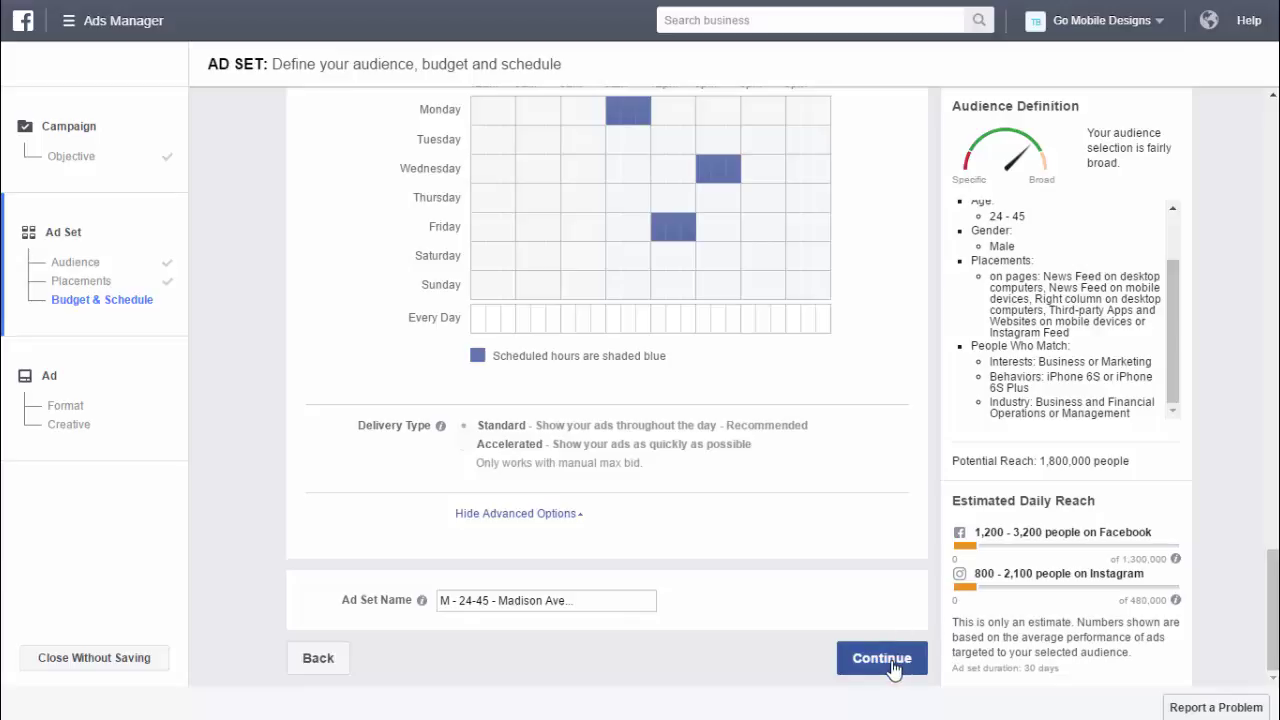
click(892, 665)
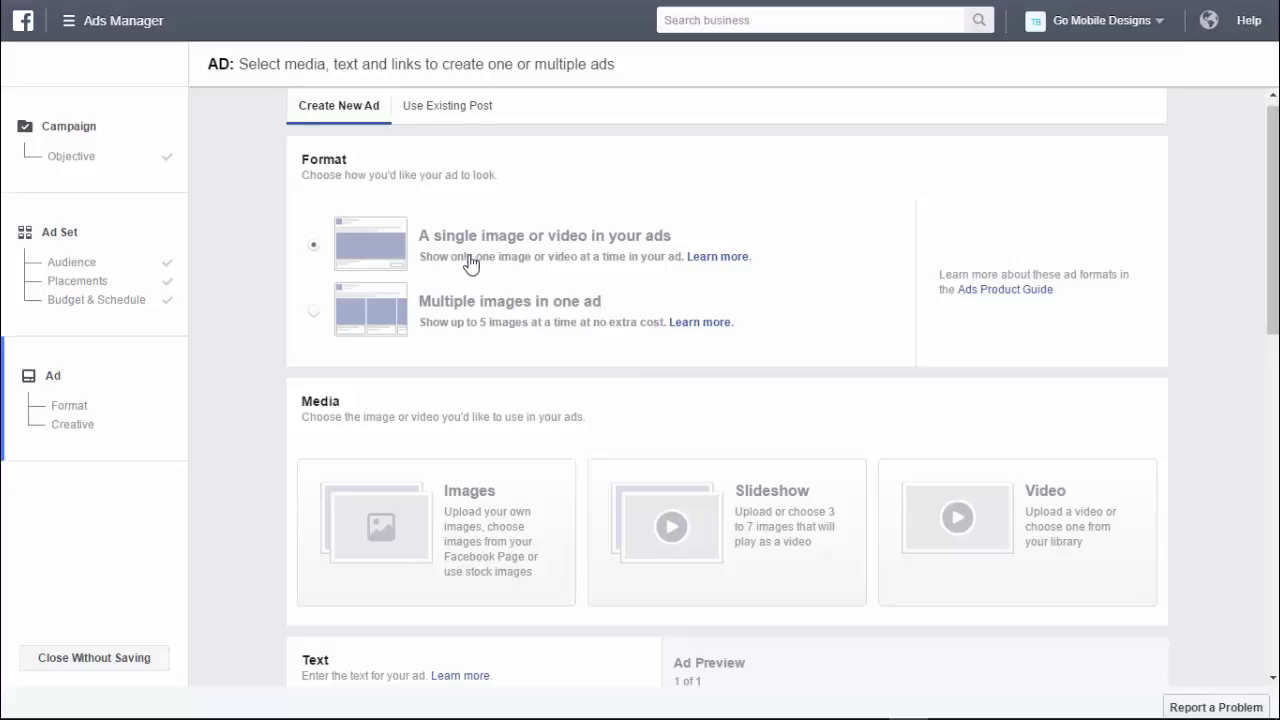
- Choose a single Video as the ad's media format
scroll(520, 290, down, 2)
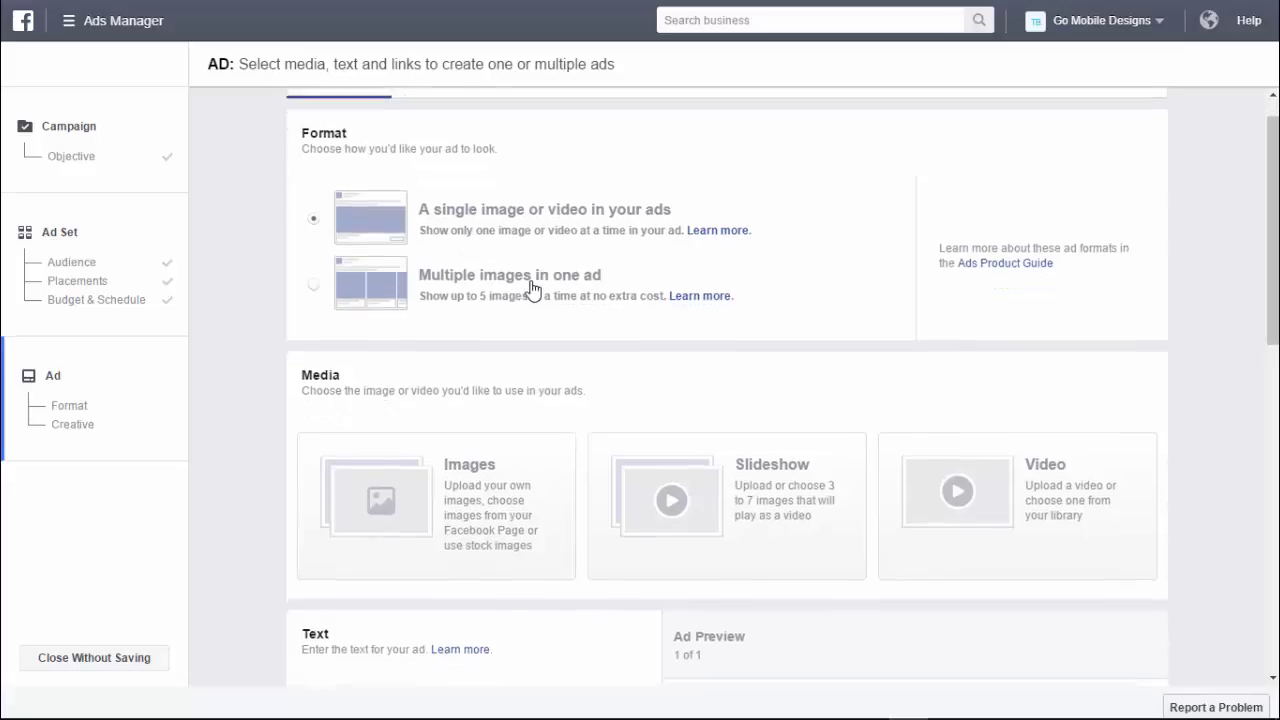
scroll(550, 302, down, 4)
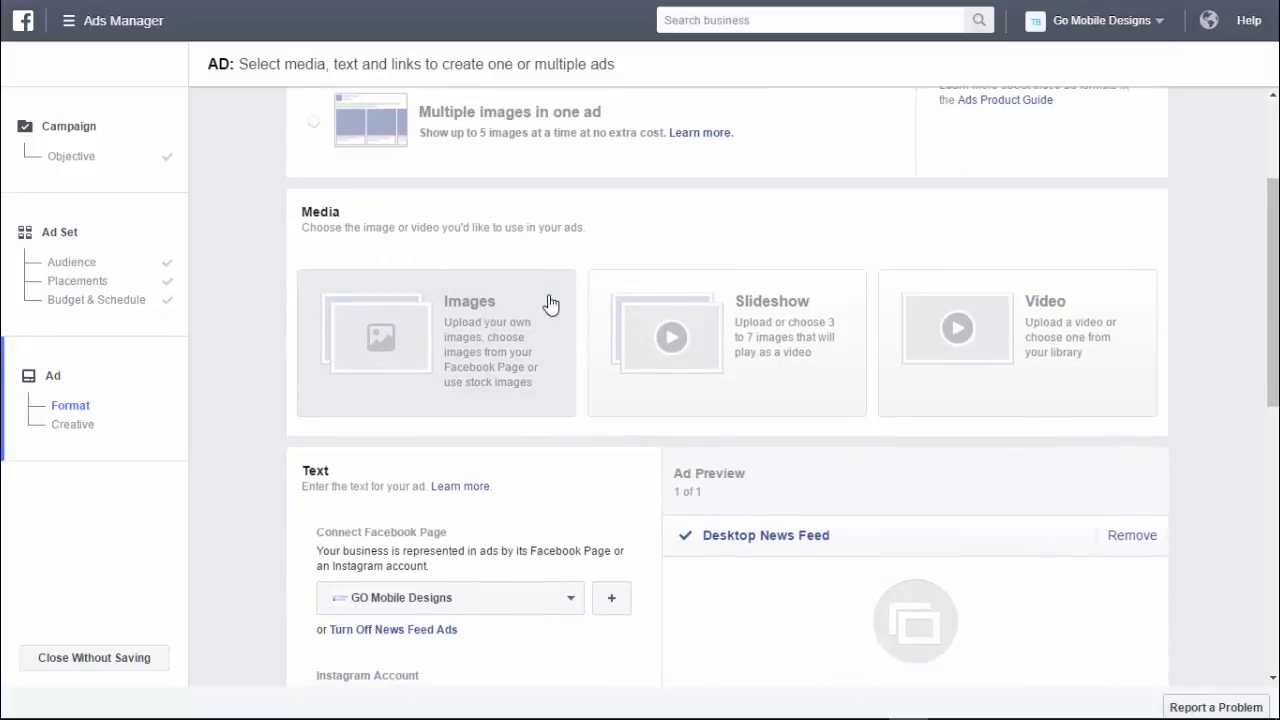
scroll(737, 329, down, 2)
click(968, 274)
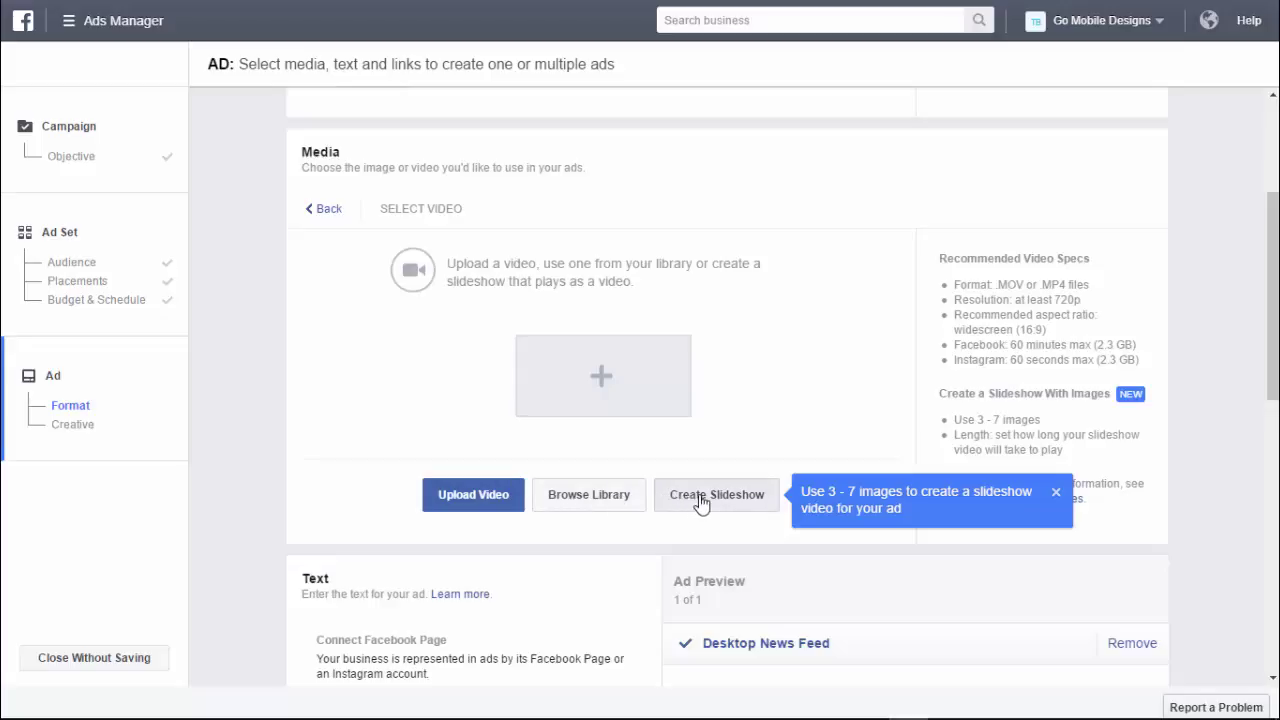
- Dismiss the slideshow tip and upload WiFi Video.mp4 as the ad's video
click(1056, 493)
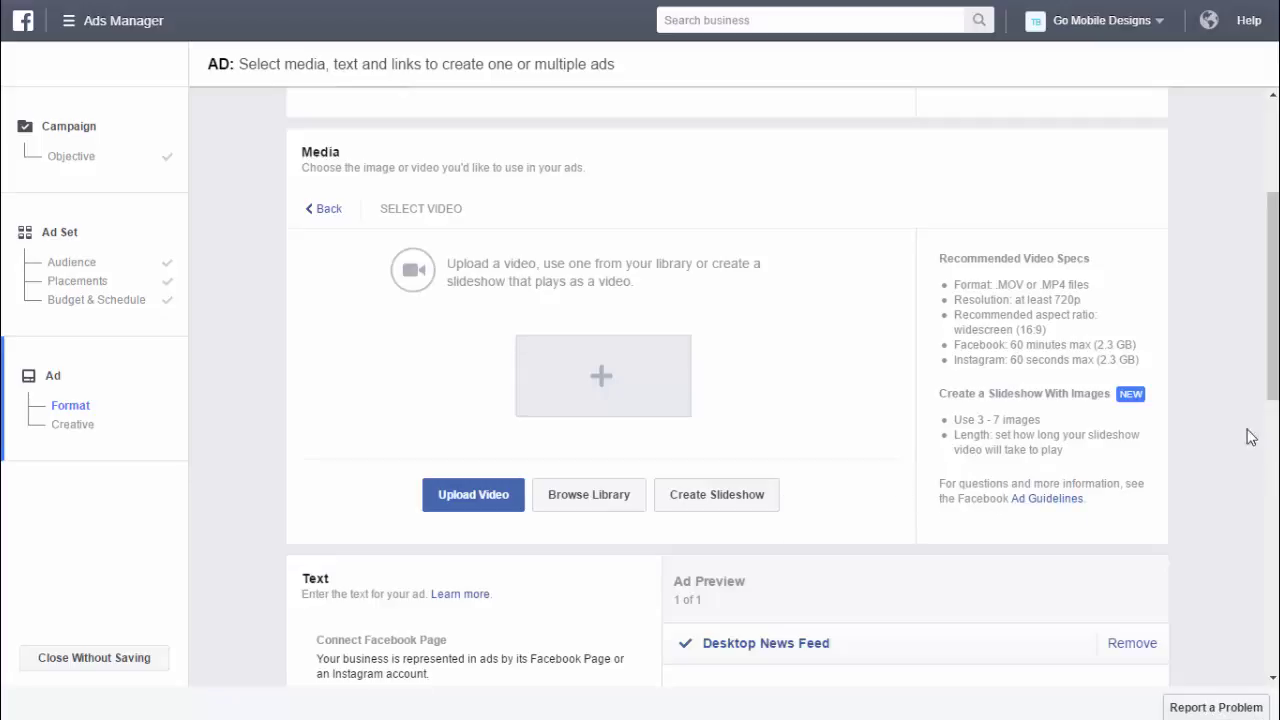
drag(1250, 437, 594, 376)
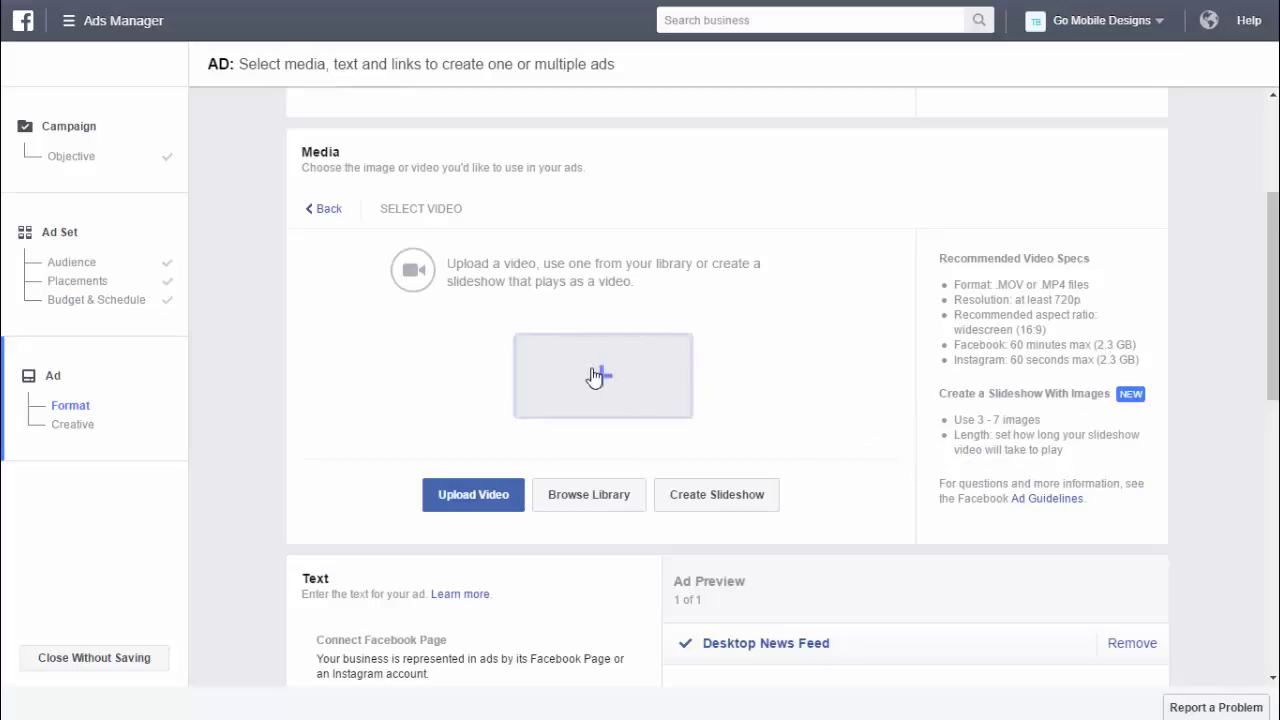
scroll(624, 389, down, 3)
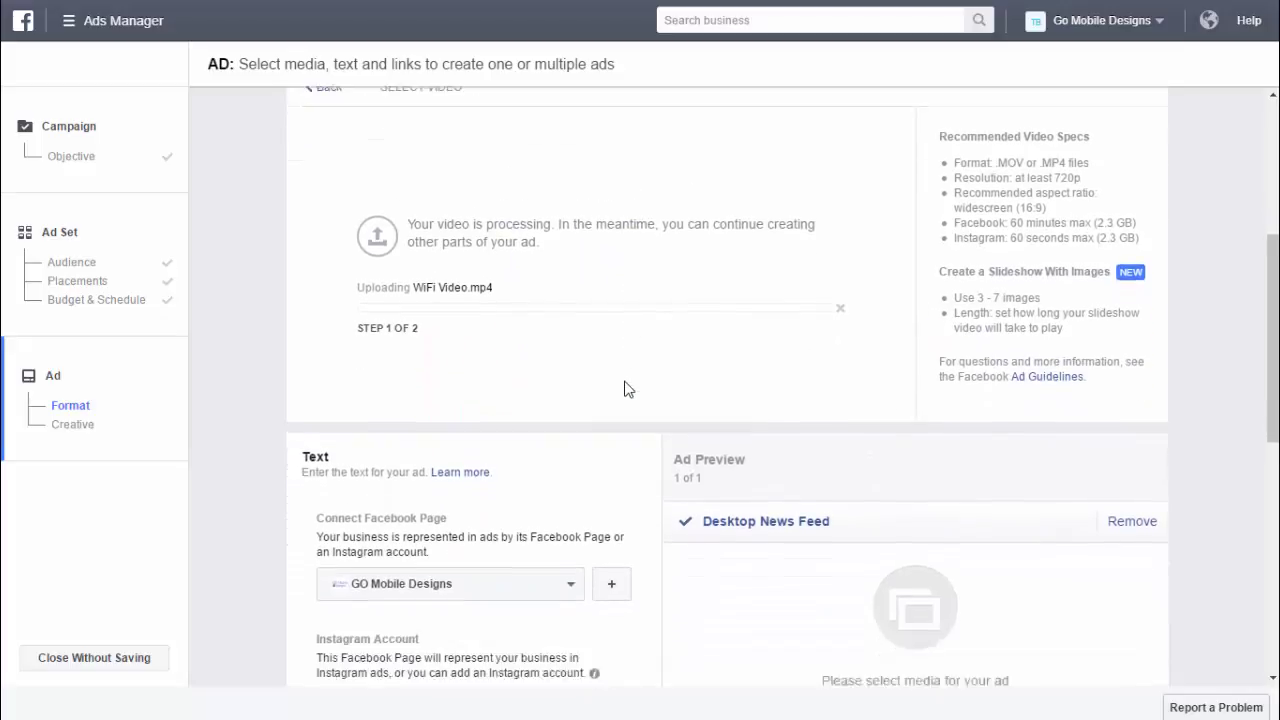
scroll(624, 389, down, 4)
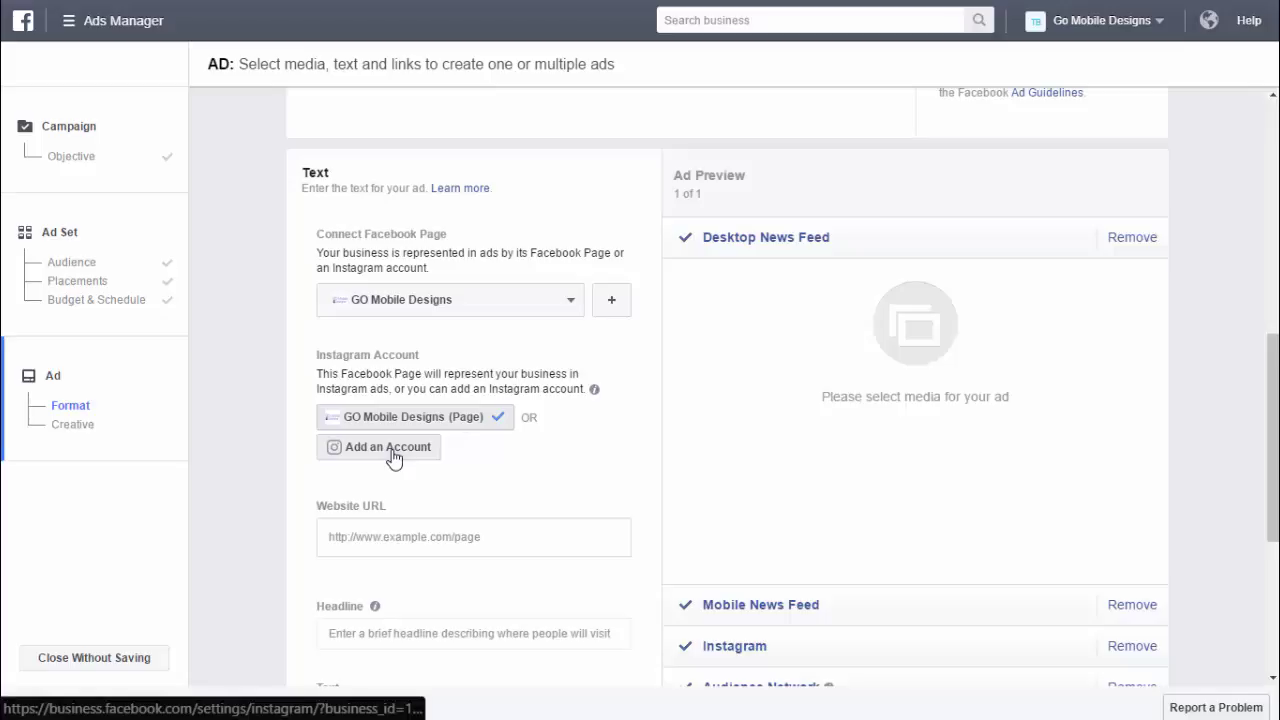
scroll(566, 446, down, 1)
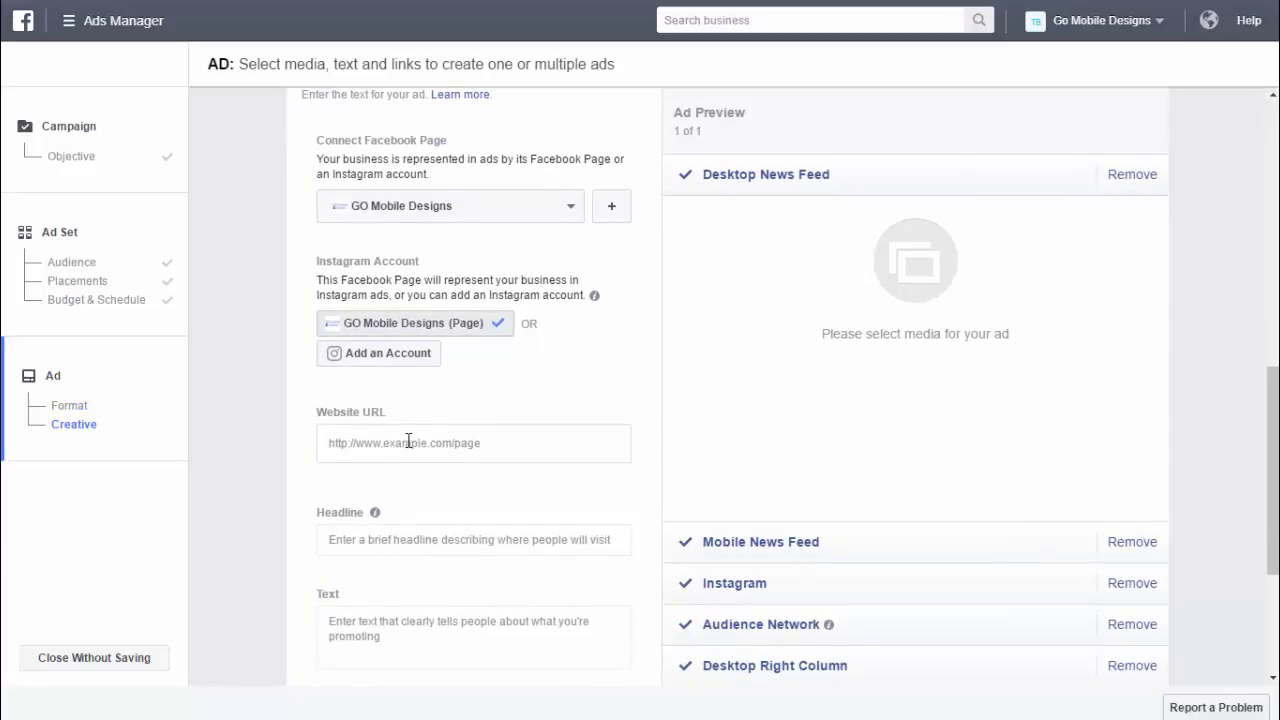
click(409, 430)
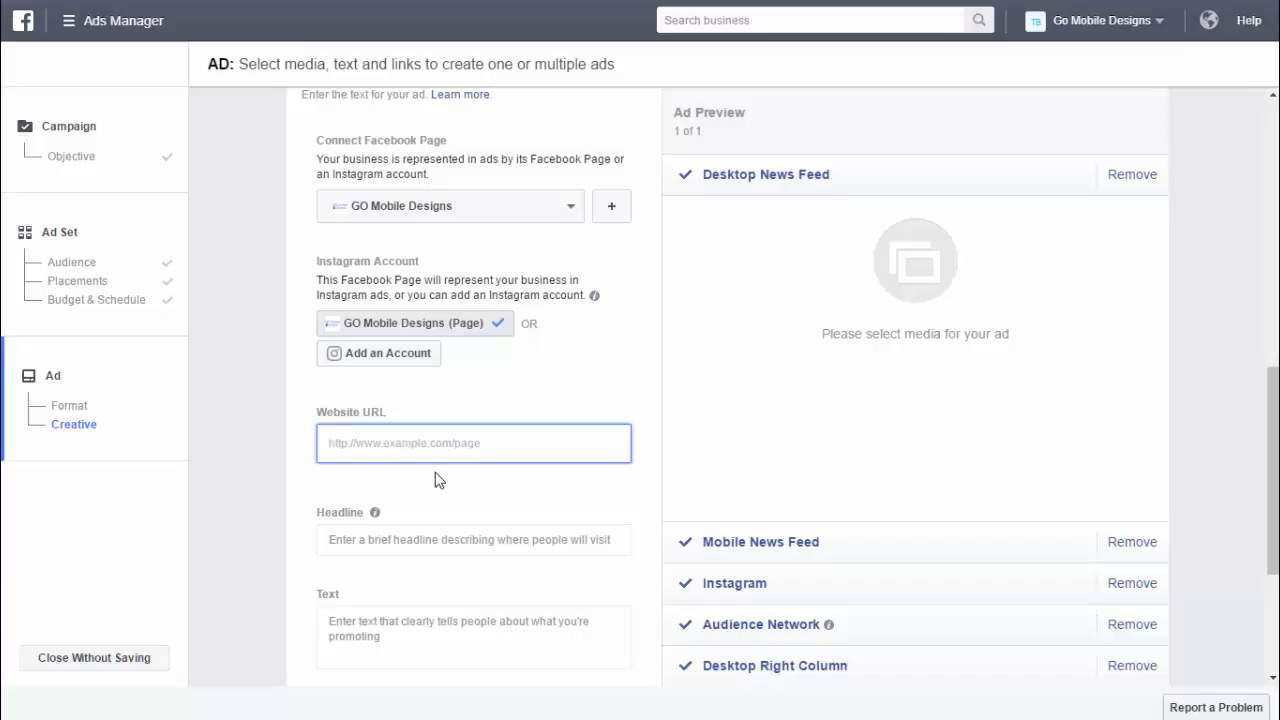
text(http)
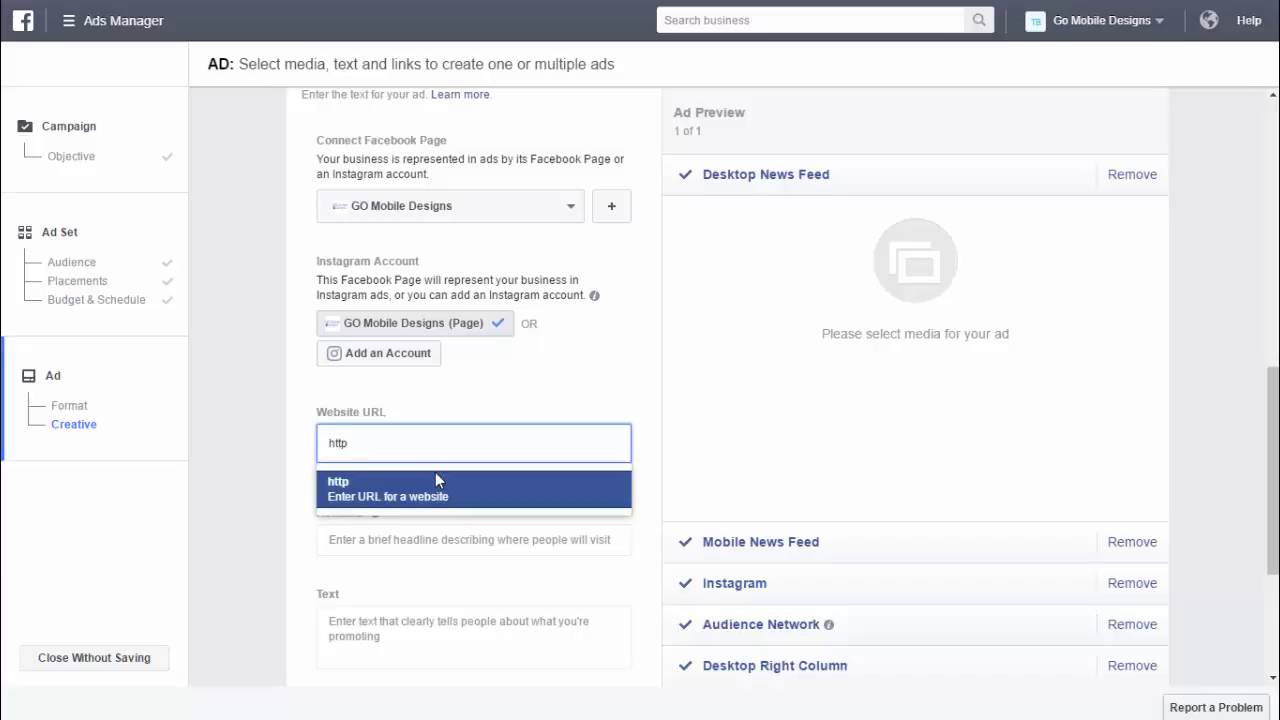
text(://www.gomobiled)
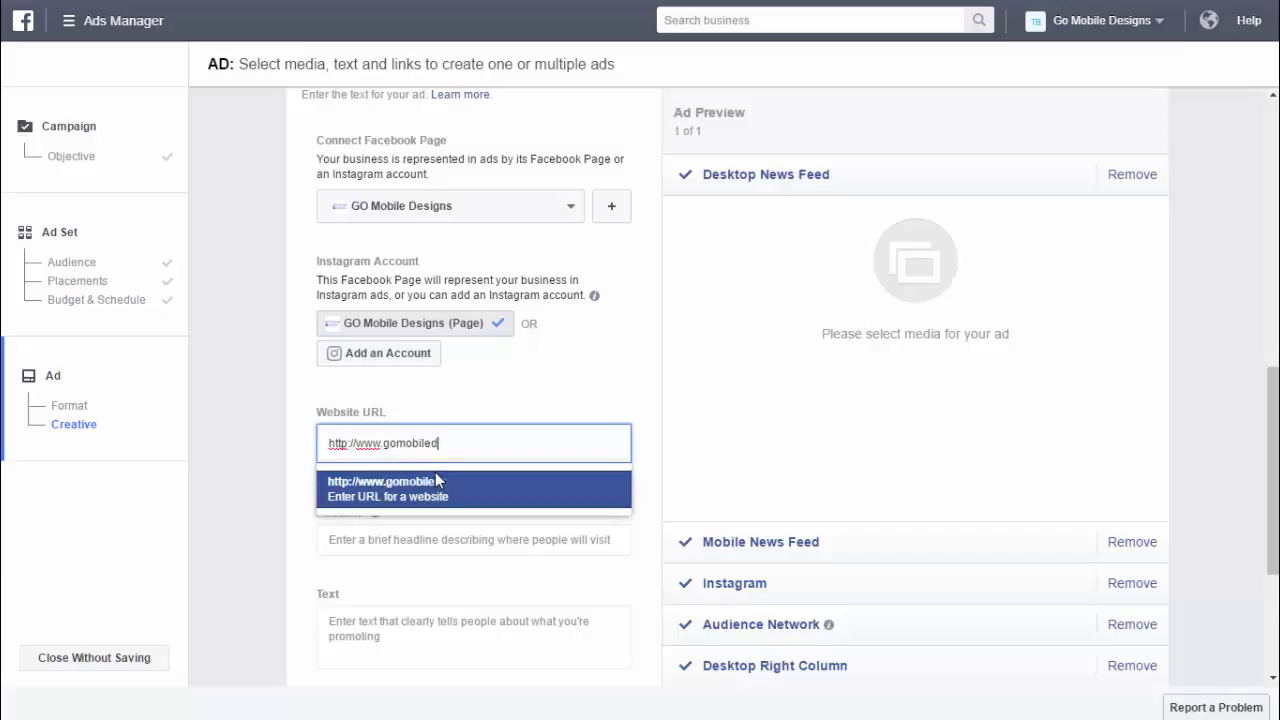
text(esigns.com)
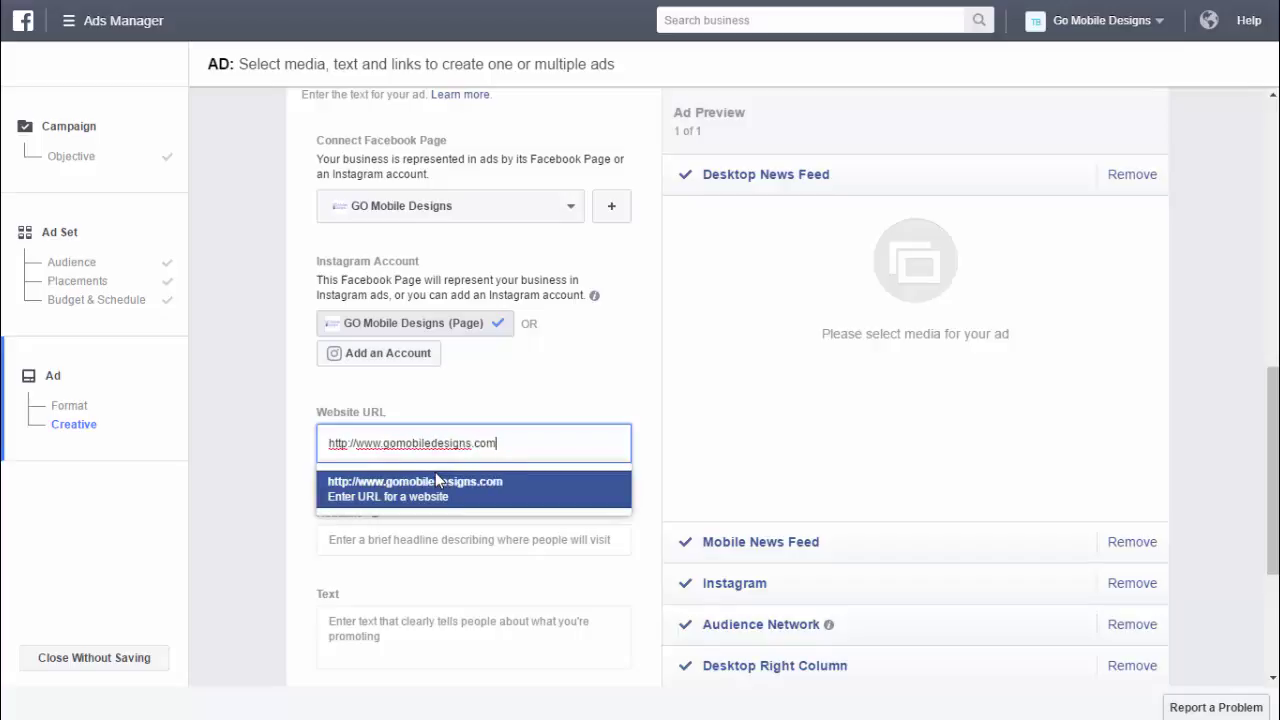
key(Return)
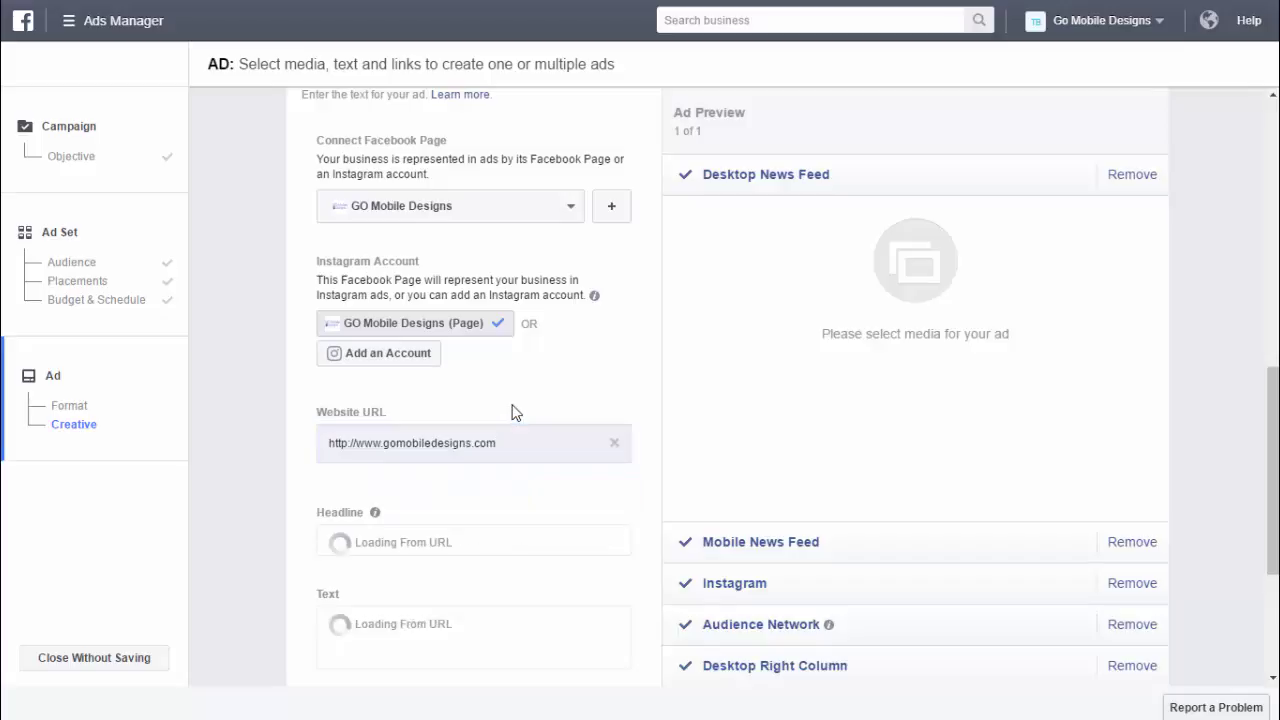
scroll(556, 512, down, 1)
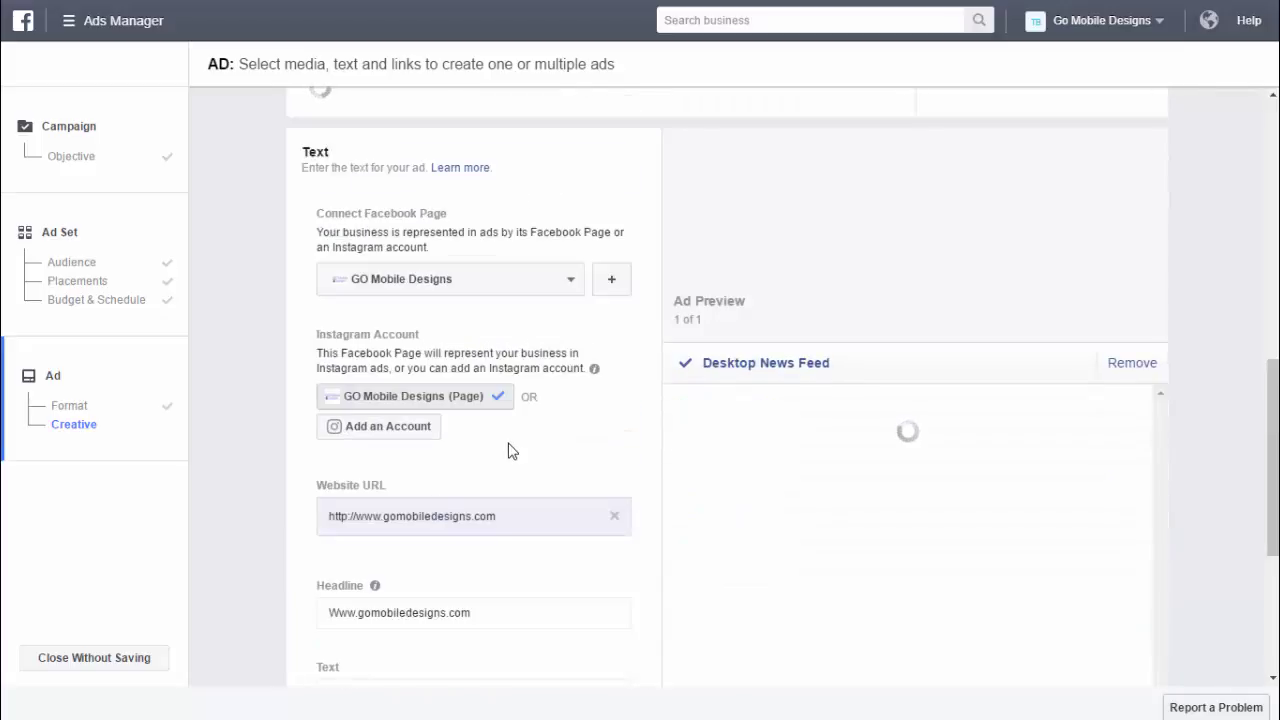
scroll(530, 455, down, 1)
scroll(536, 452, down, 1)
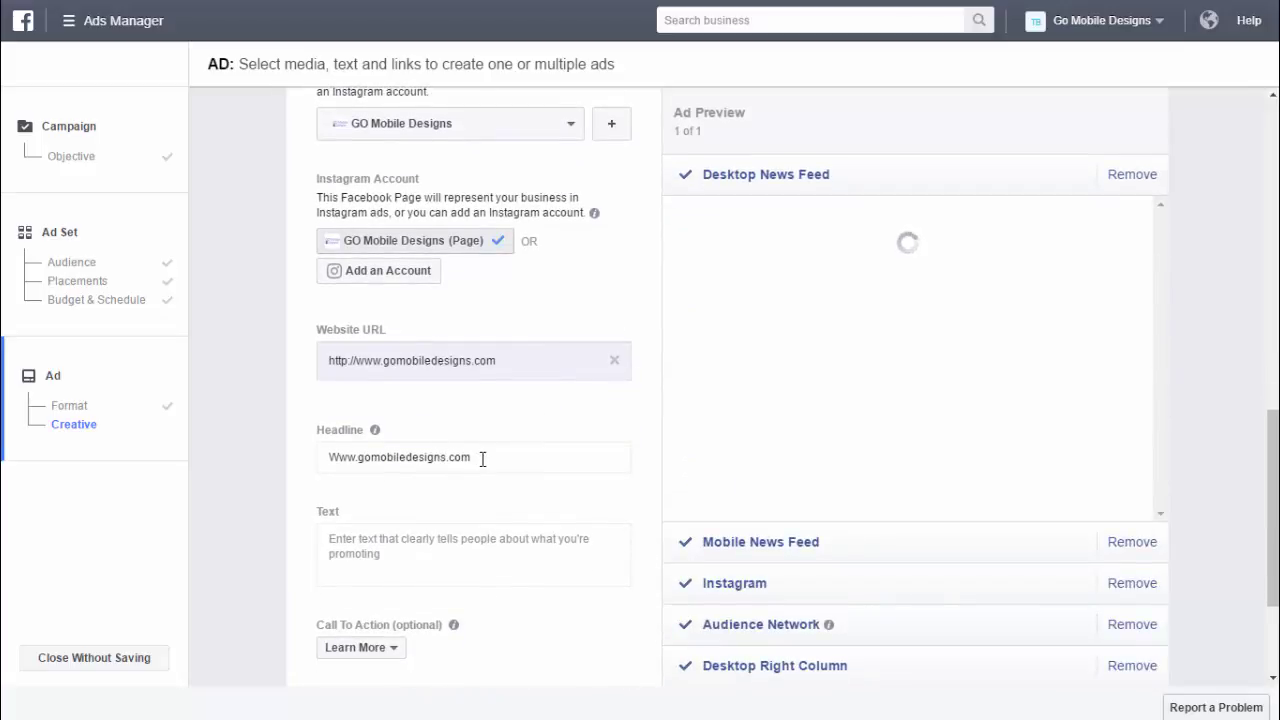
drag(483, 457, 322, 460)
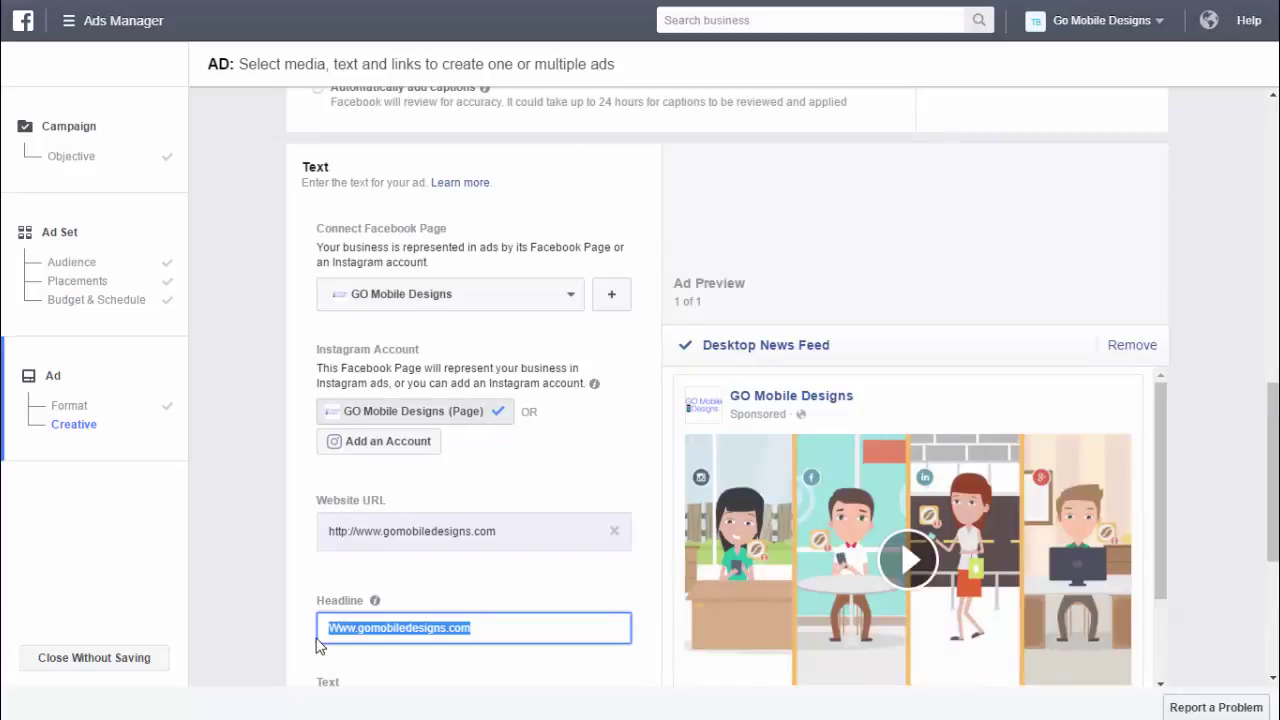
- Replace the headline with 'Use WiFi to Attract Customers'
text(Use W)
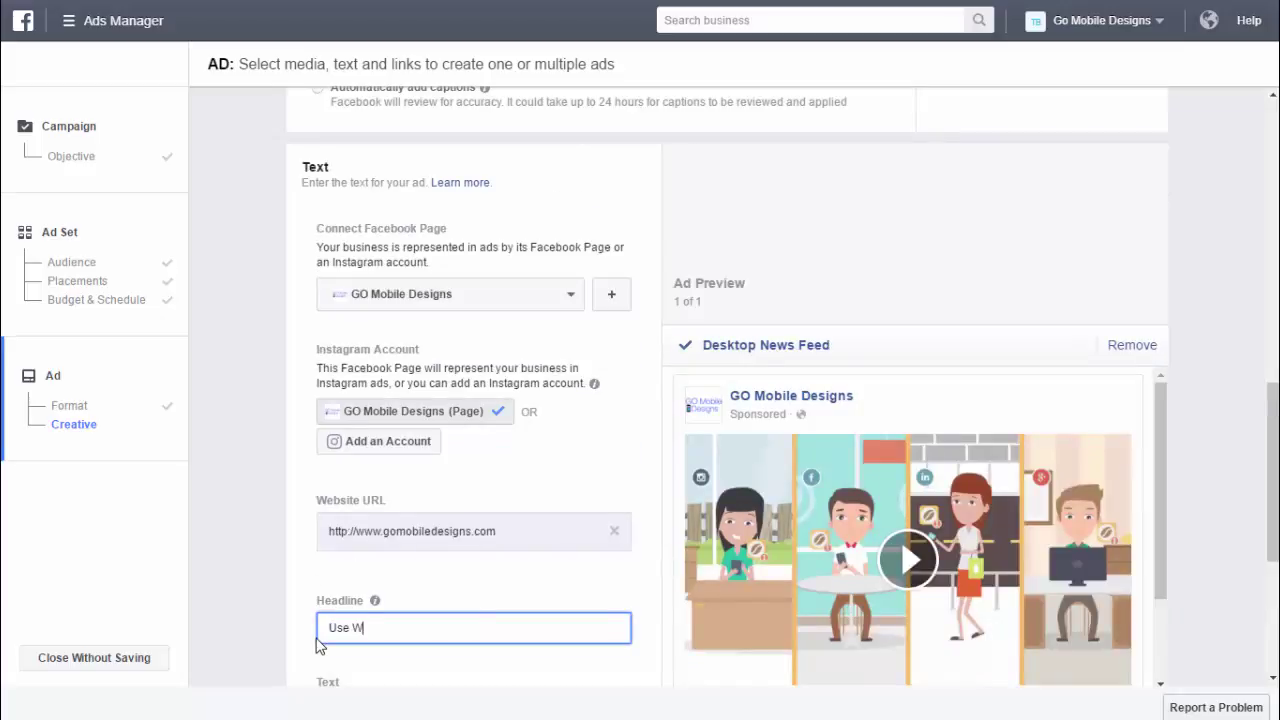
text(iFi T)
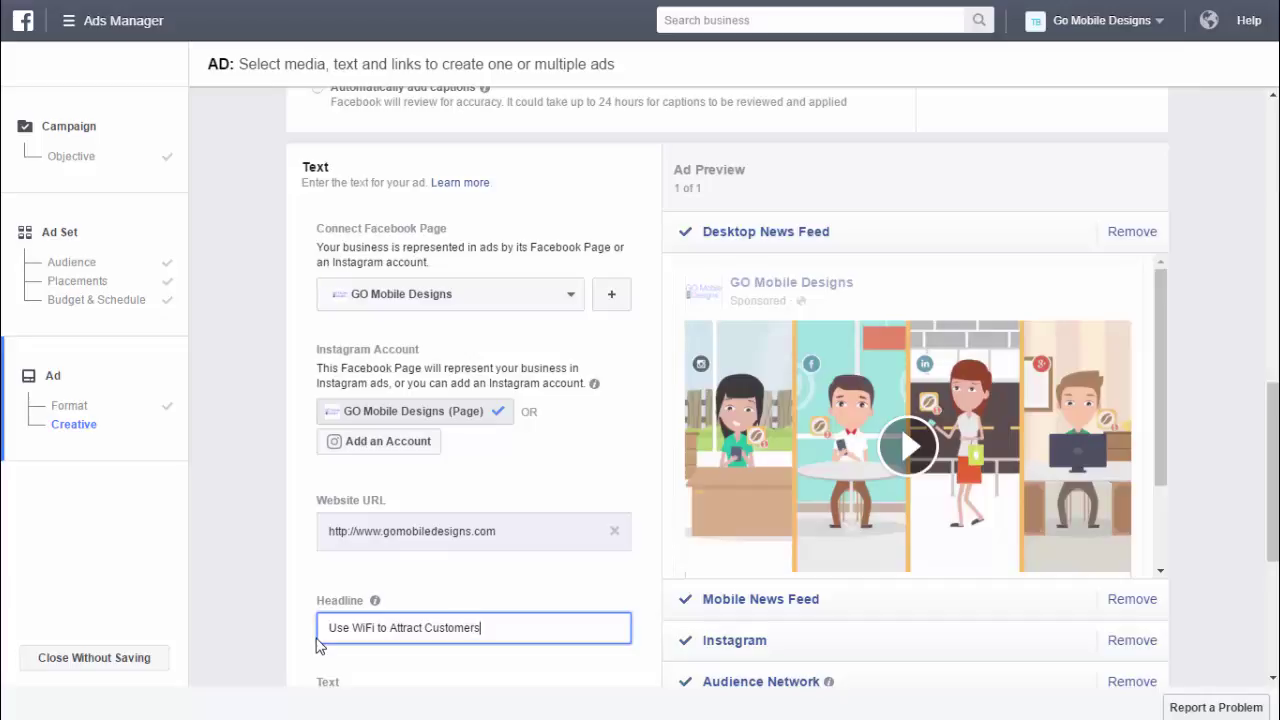
scroll(443, 585, down, 2)
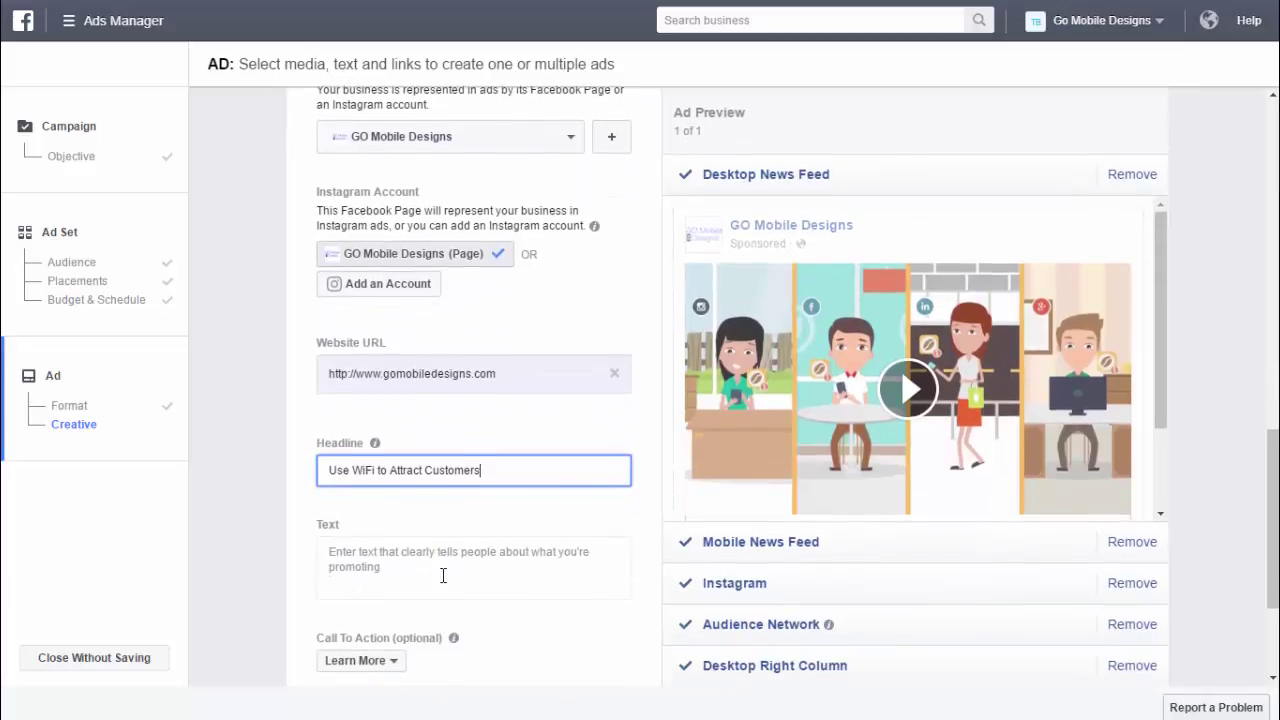
scroll(443, 575, down, 1)
- Set the ad text to 'Promote your business through Social WiFi'
click(415, 528)
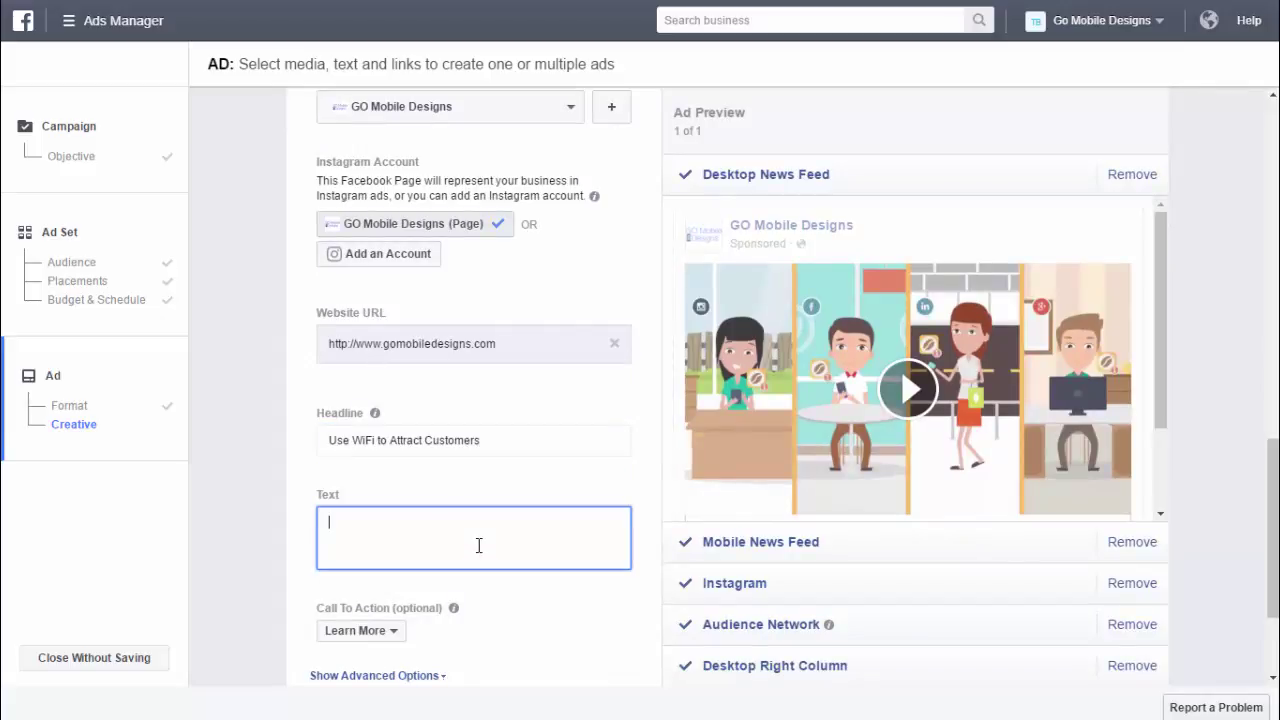
text(Promote your business through)
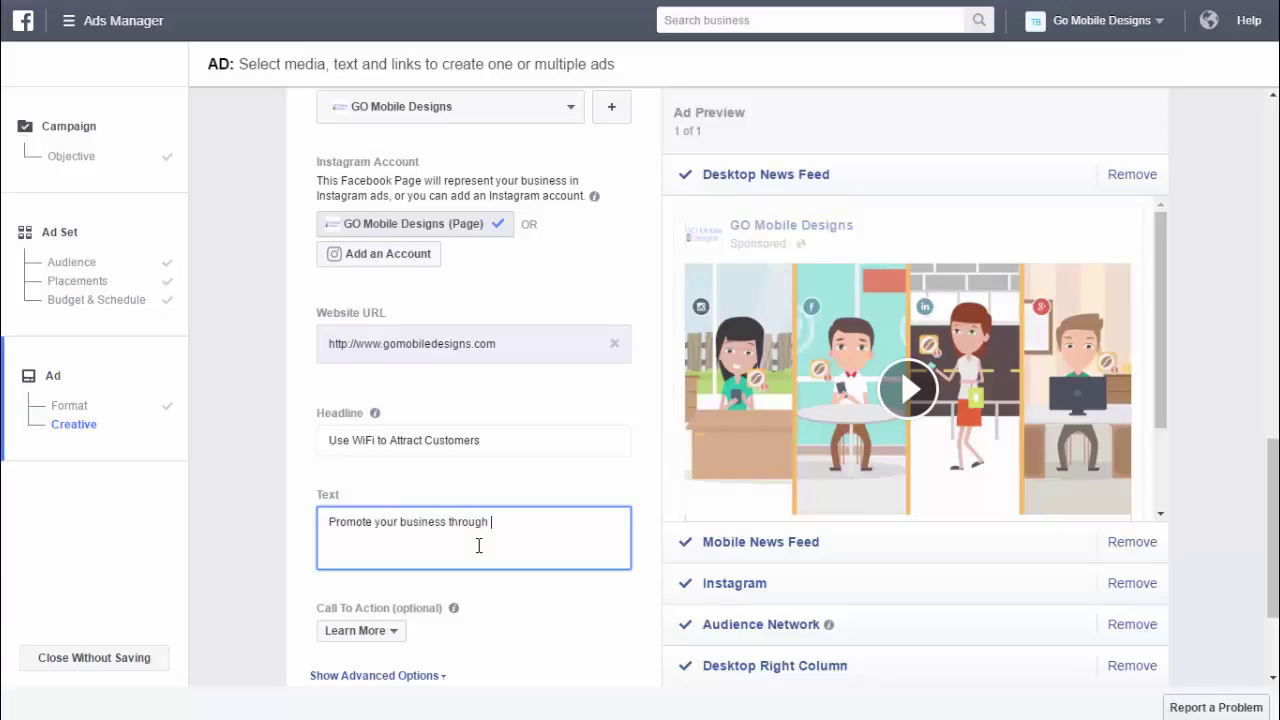
text( Social WiFi)
click(514, 399)
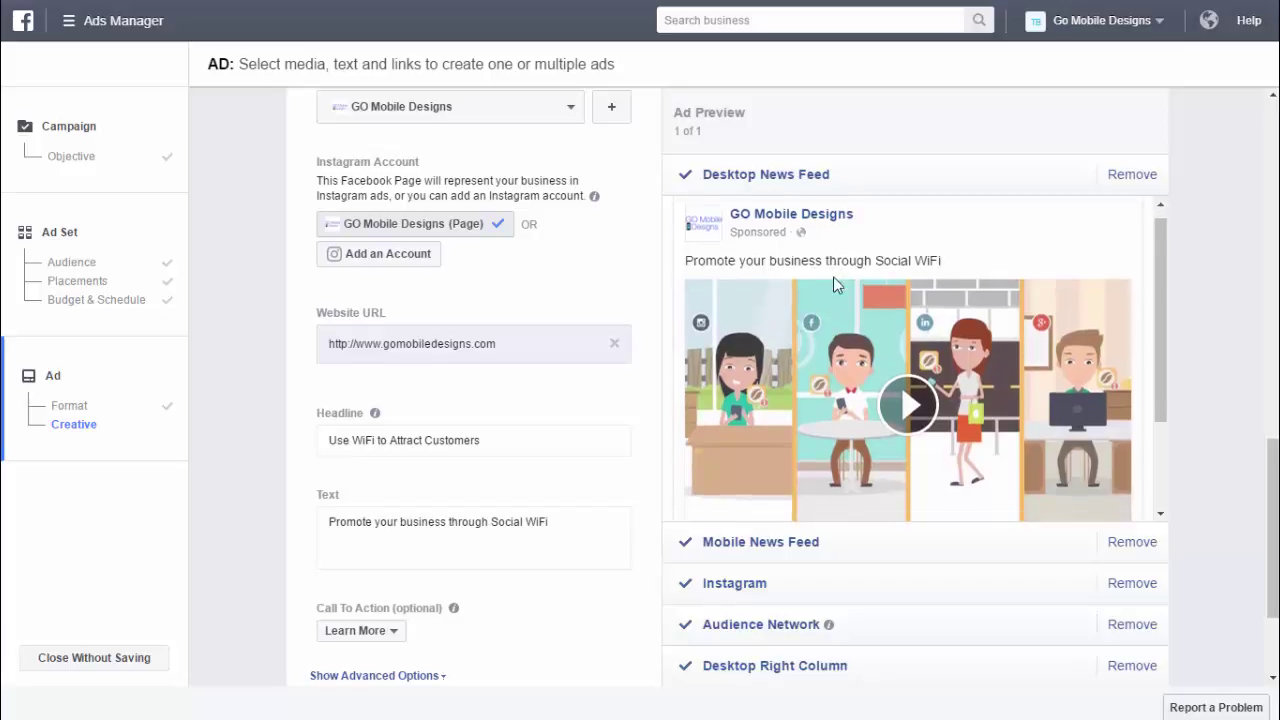
scroll(833, 276, down, 3)
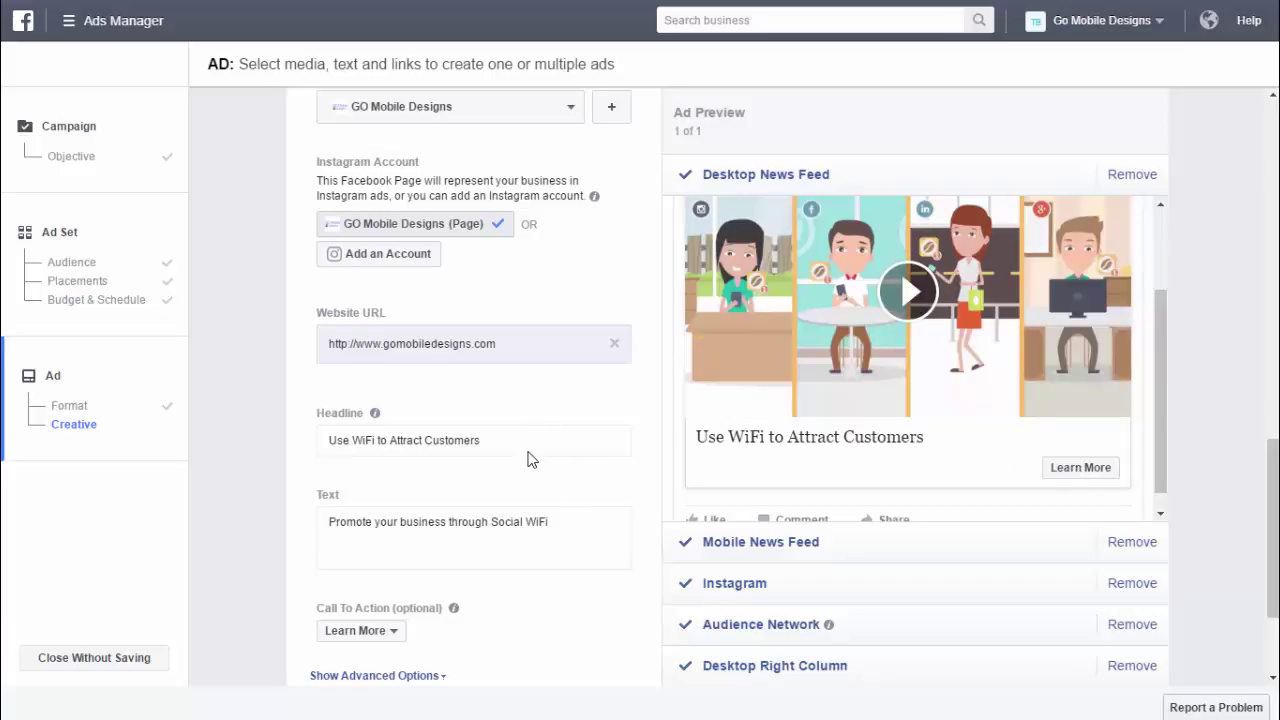
scroll(531, 457, down, 3)
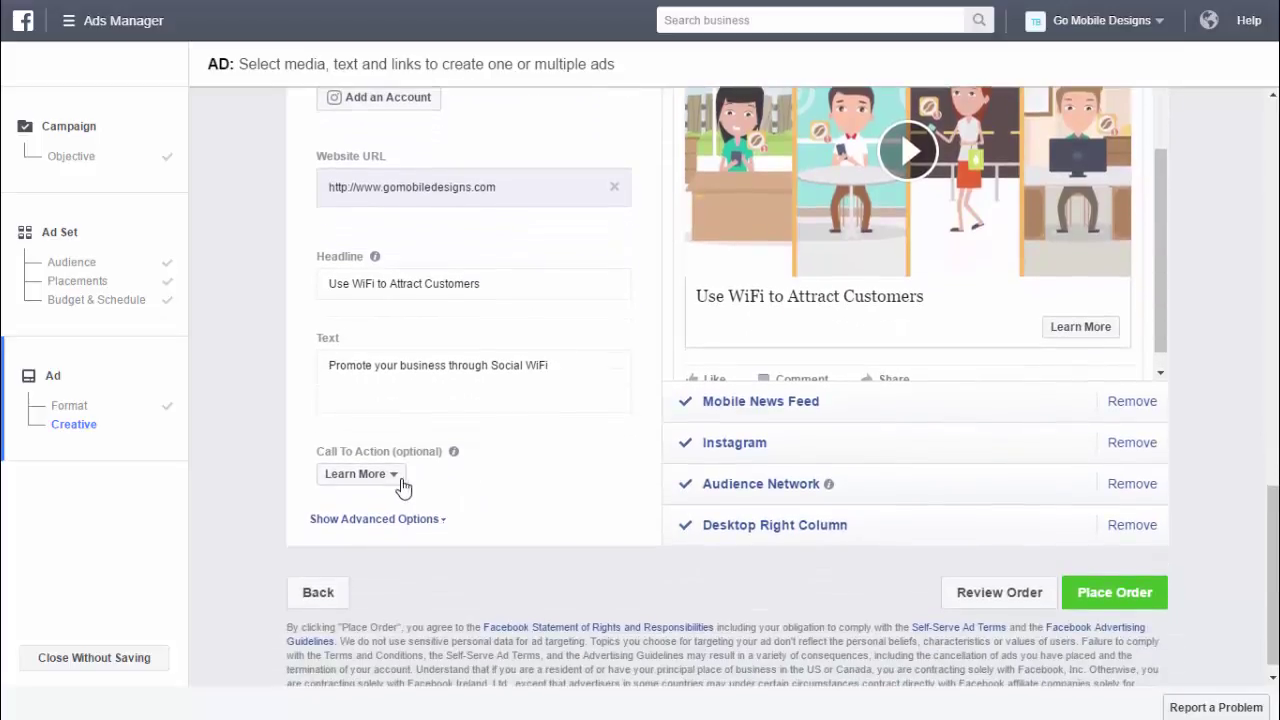
click(398, 481)
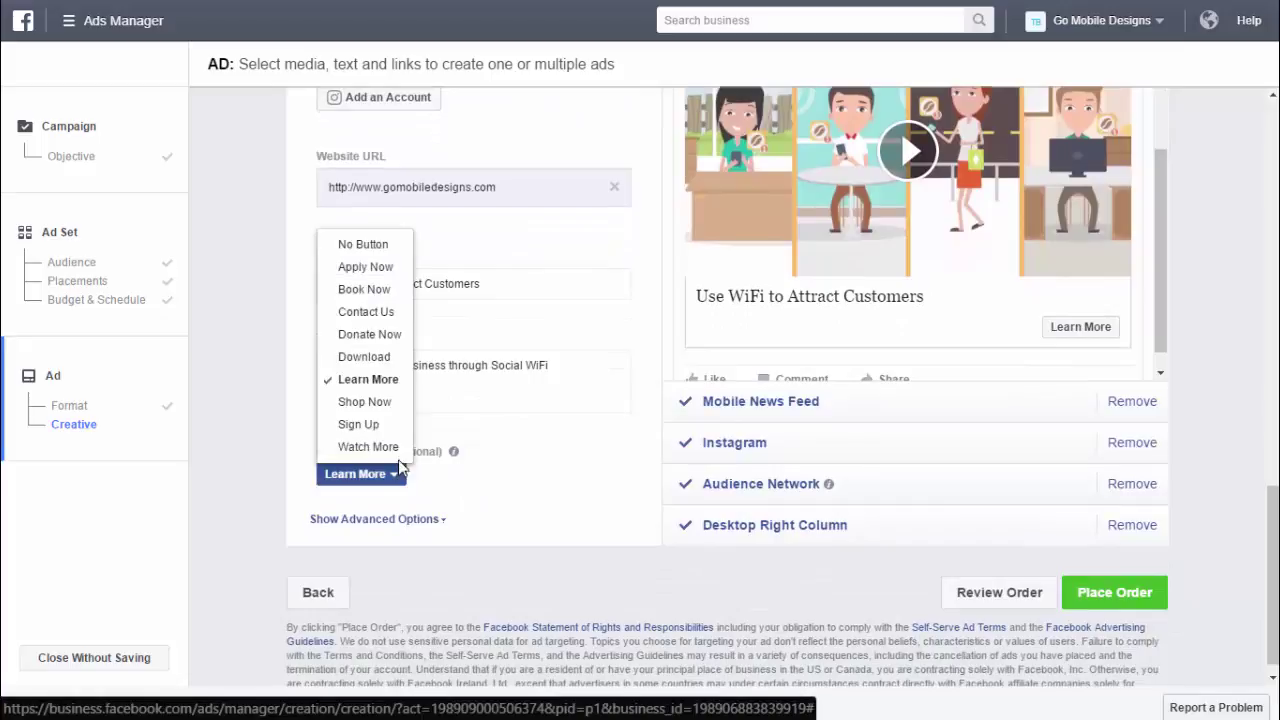
- Set the call to action to Contact Us and preview it in Mobile News Feed
click(384, 314)
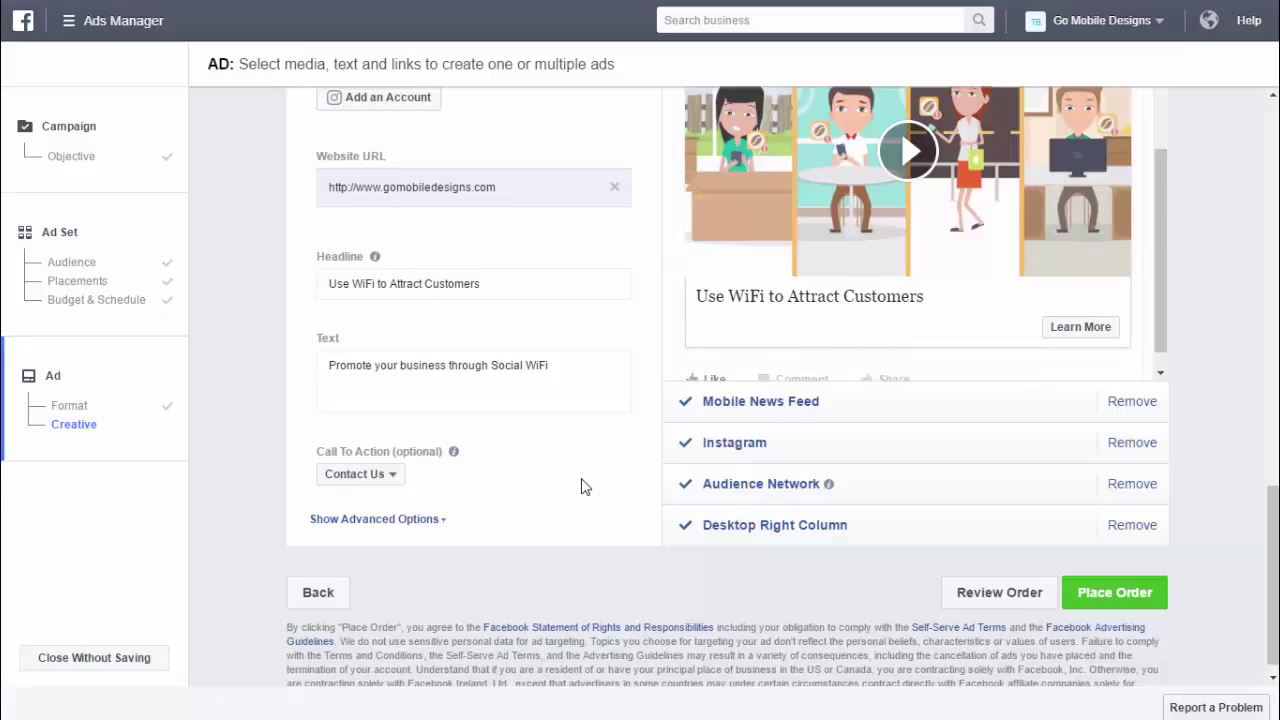
click(775, 405)
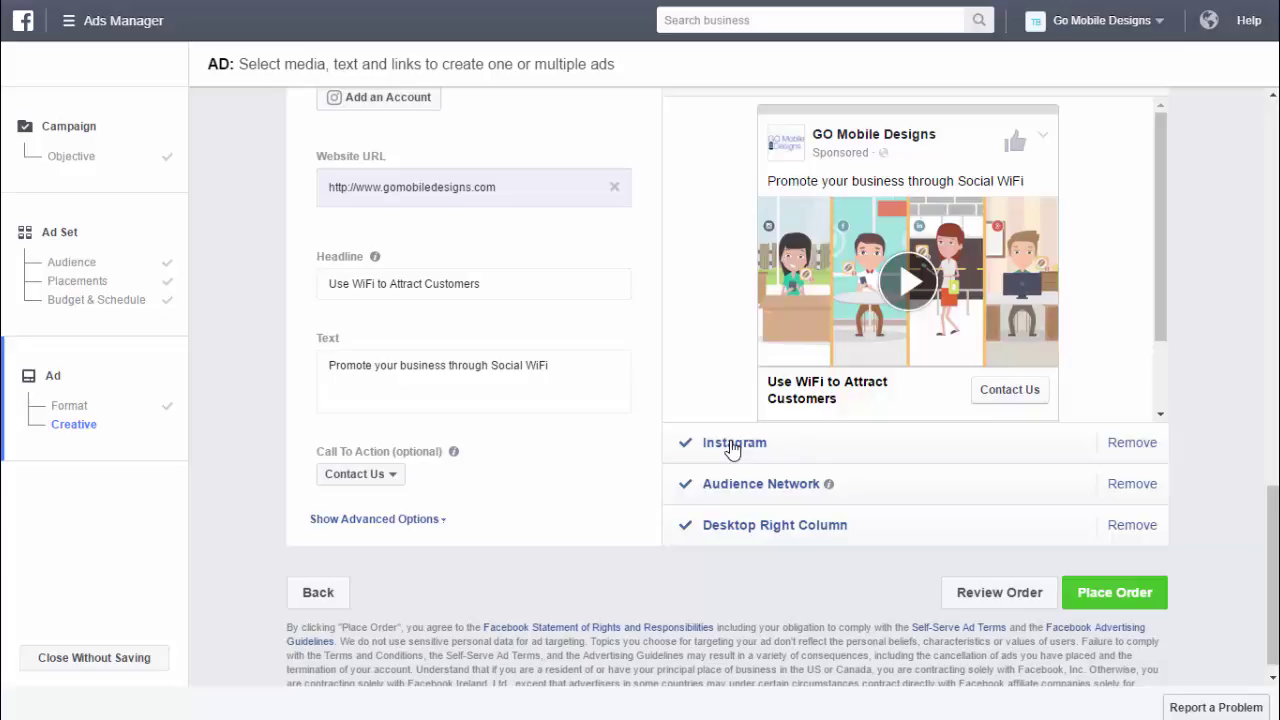
- Check the Instagram preview and note its 60-second maximum video limit
click(733, 444)
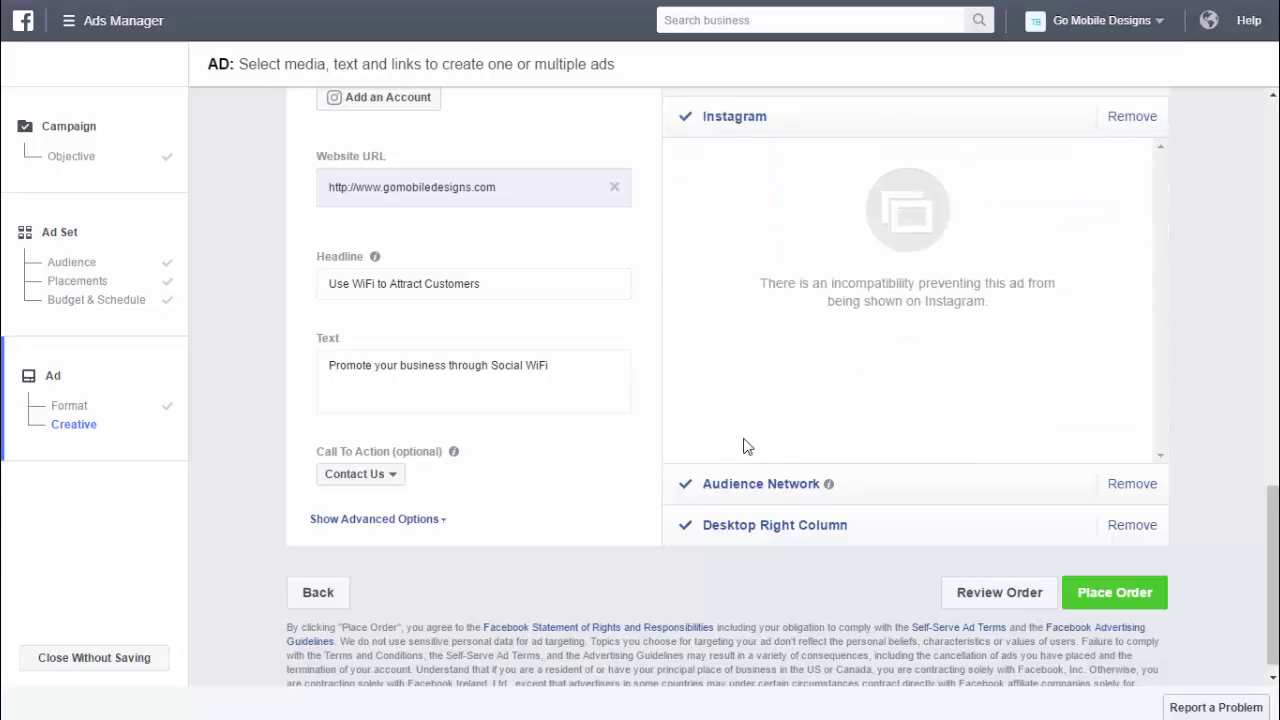
scroll(912, 410, up, 3)
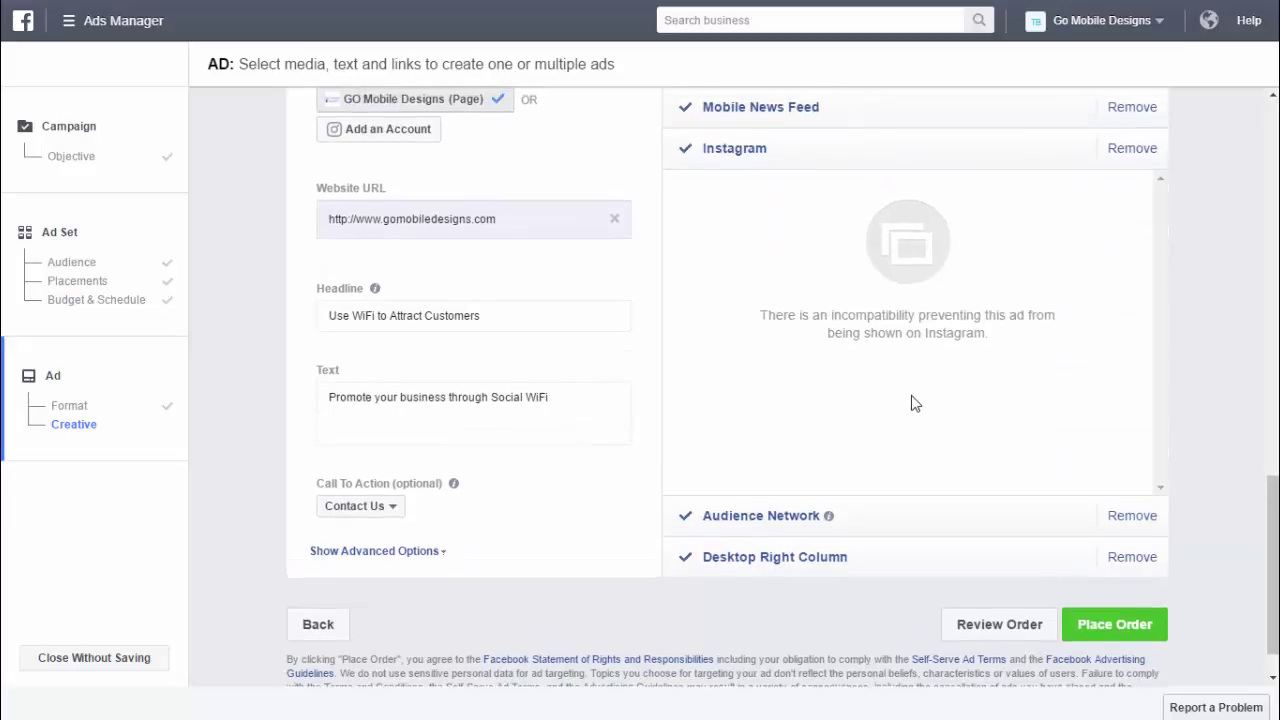
scroll(907, 405, up, 6)
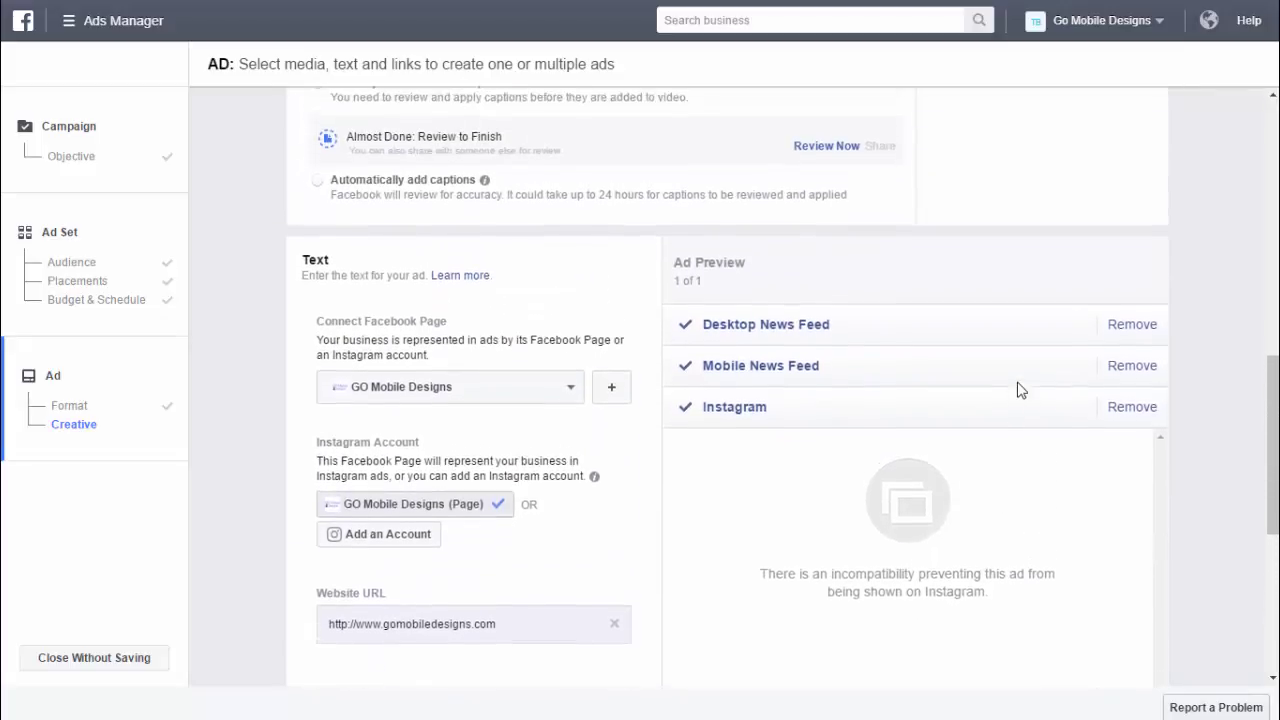
scroll(1019, 386, up, 3)
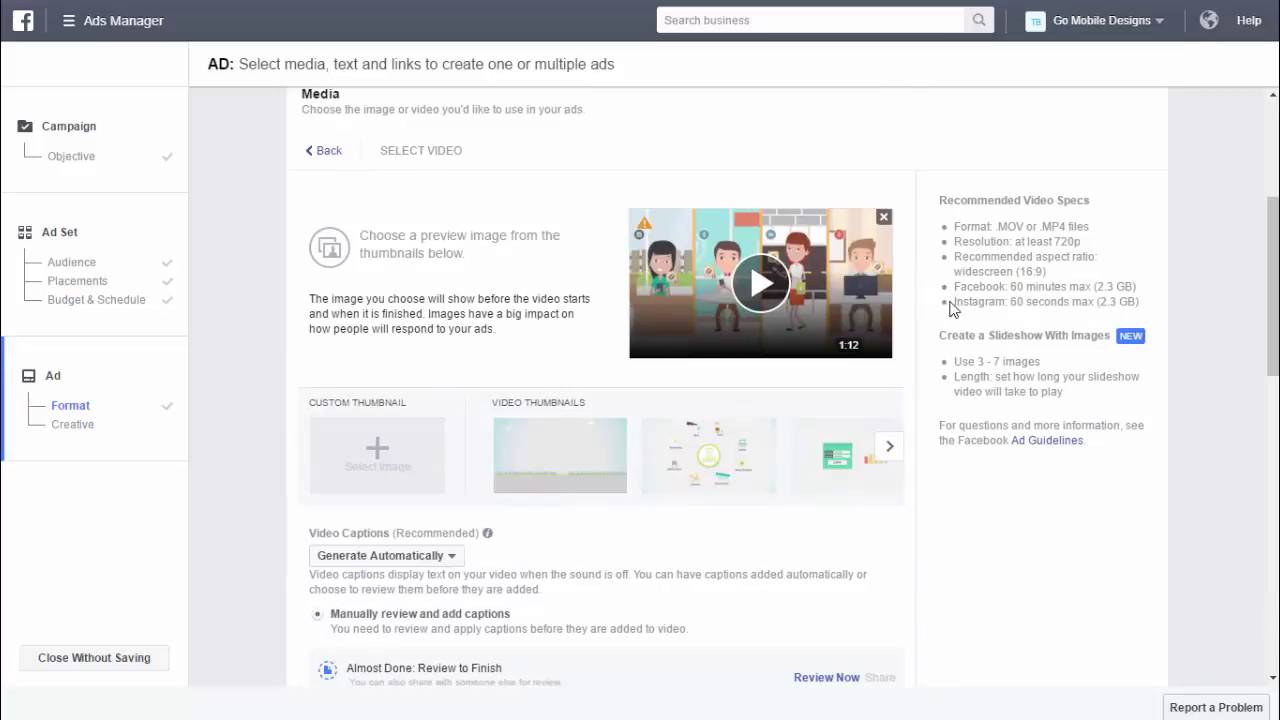
drag(963, 298, 1141, 303)
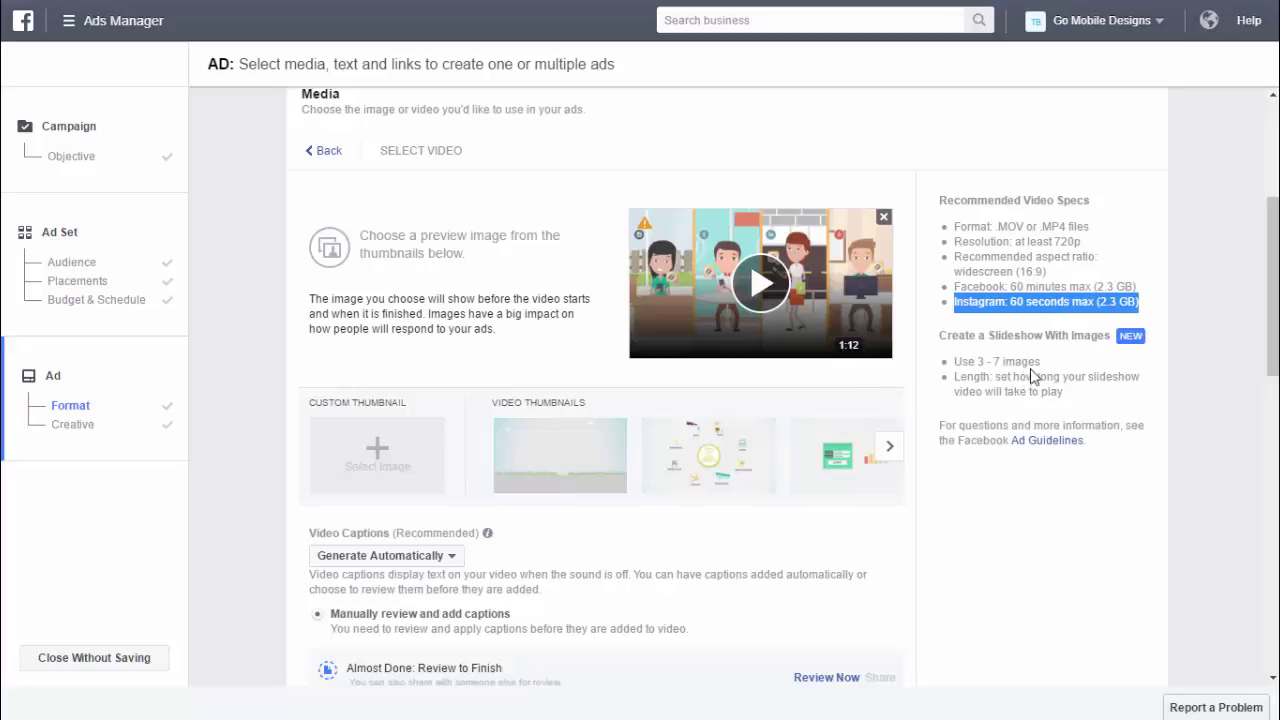
scroll(905, 403, down, 6)
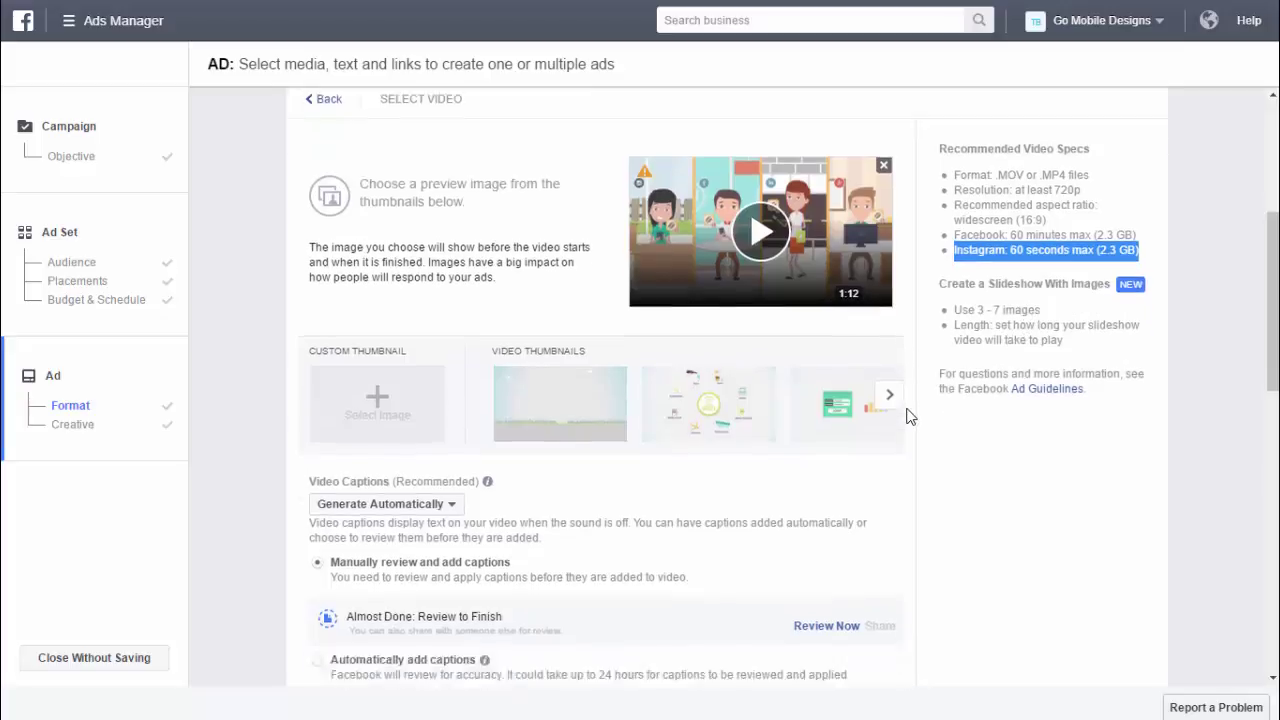
scroll(786, 426, down, 3)
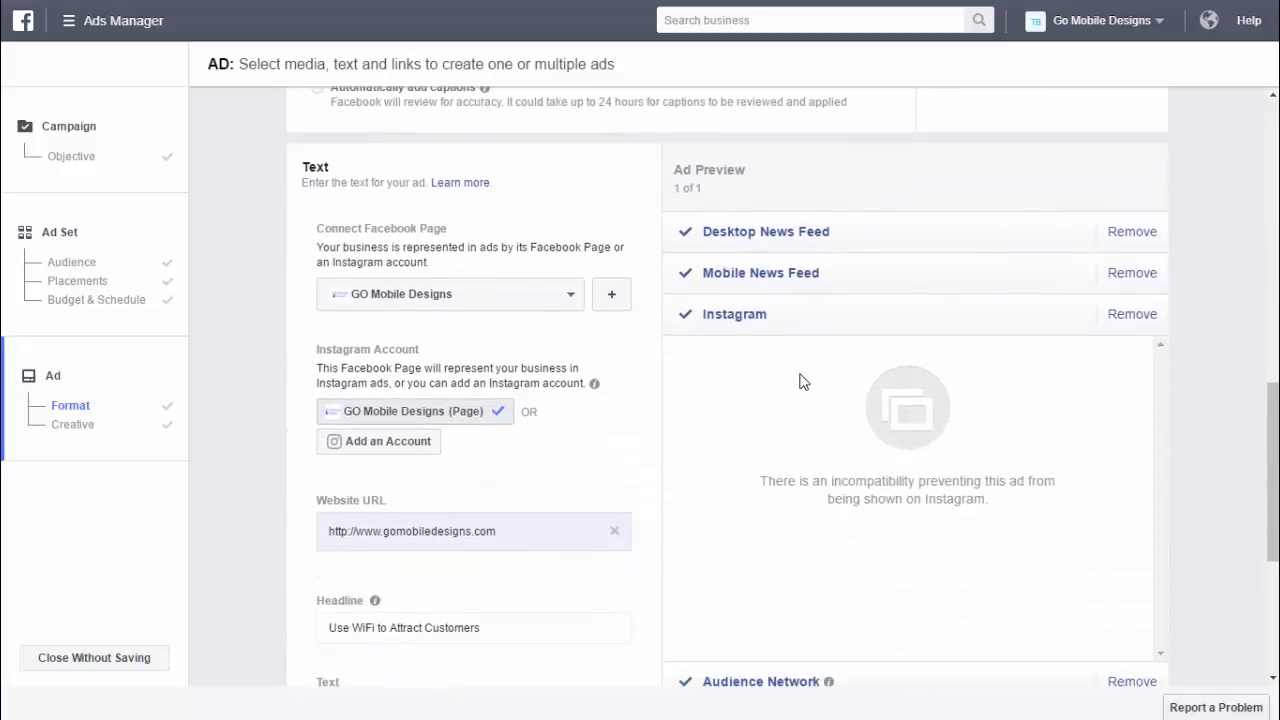
- Preview the video ad on Audience Network and then Desktop Right Column
click(760, 622)
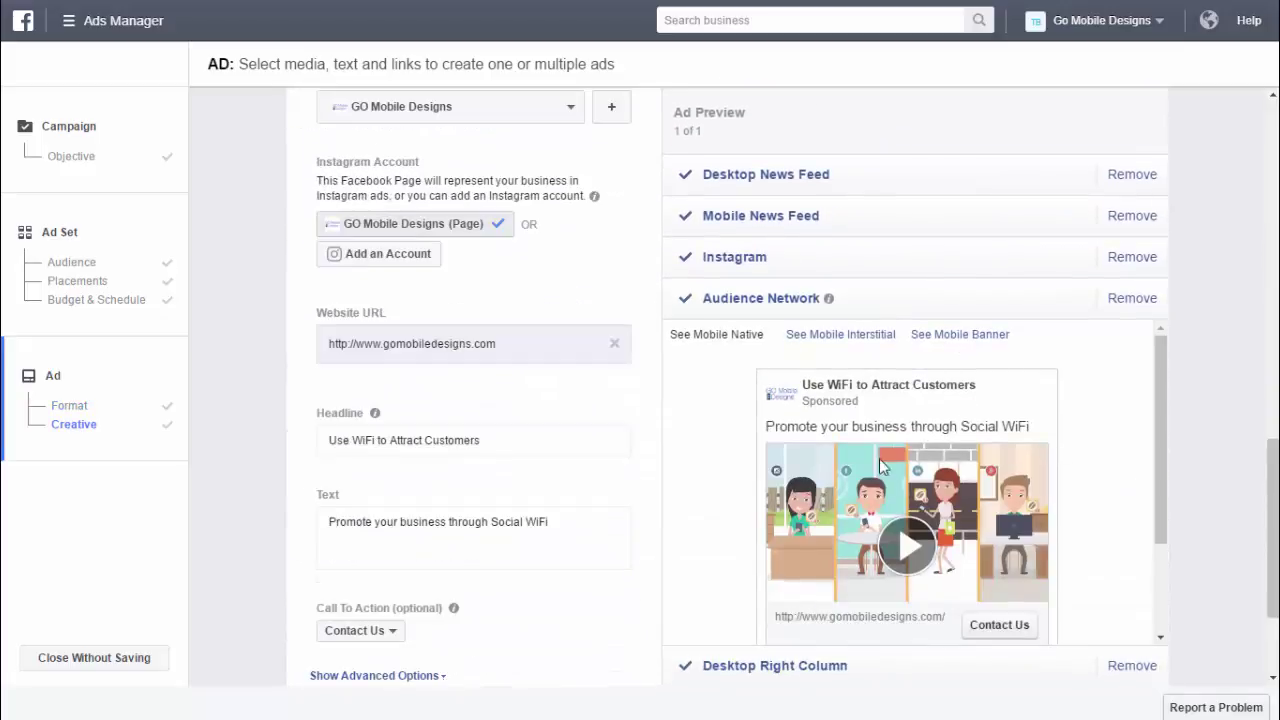
scroll(1072, 451, down, 2)
scroll(1072, 451, down, 1)
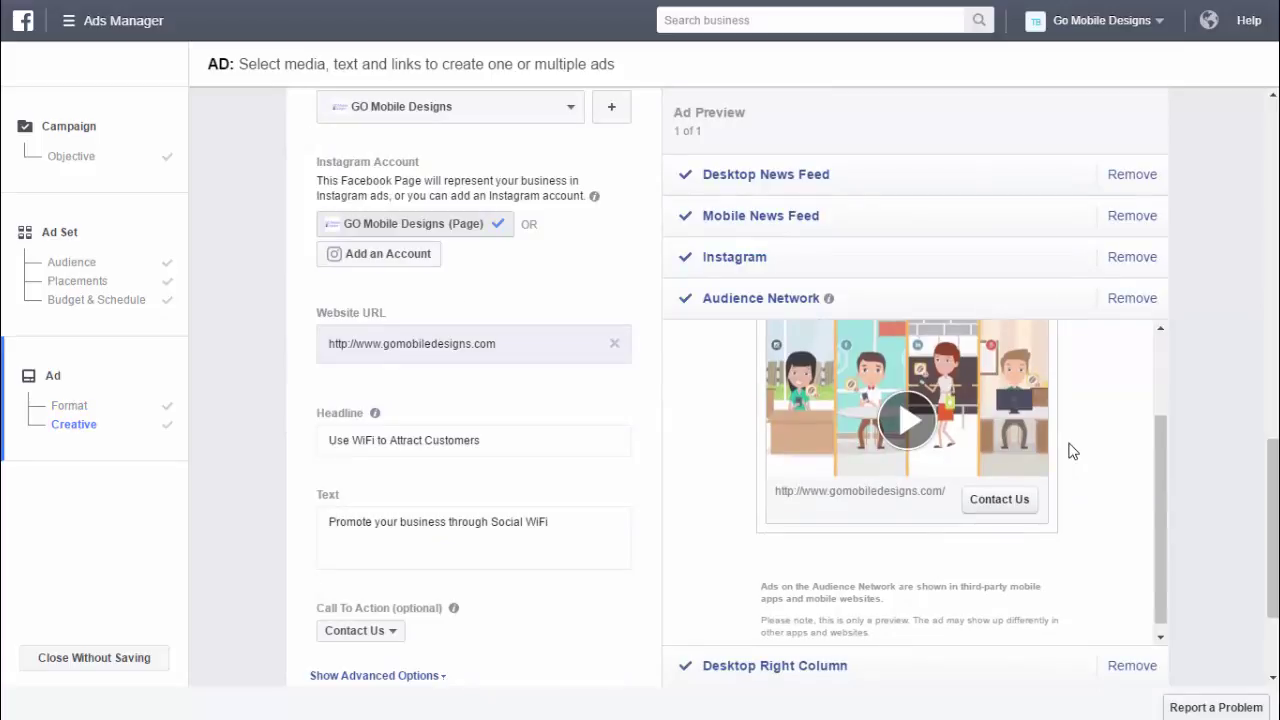
click(758, 665)
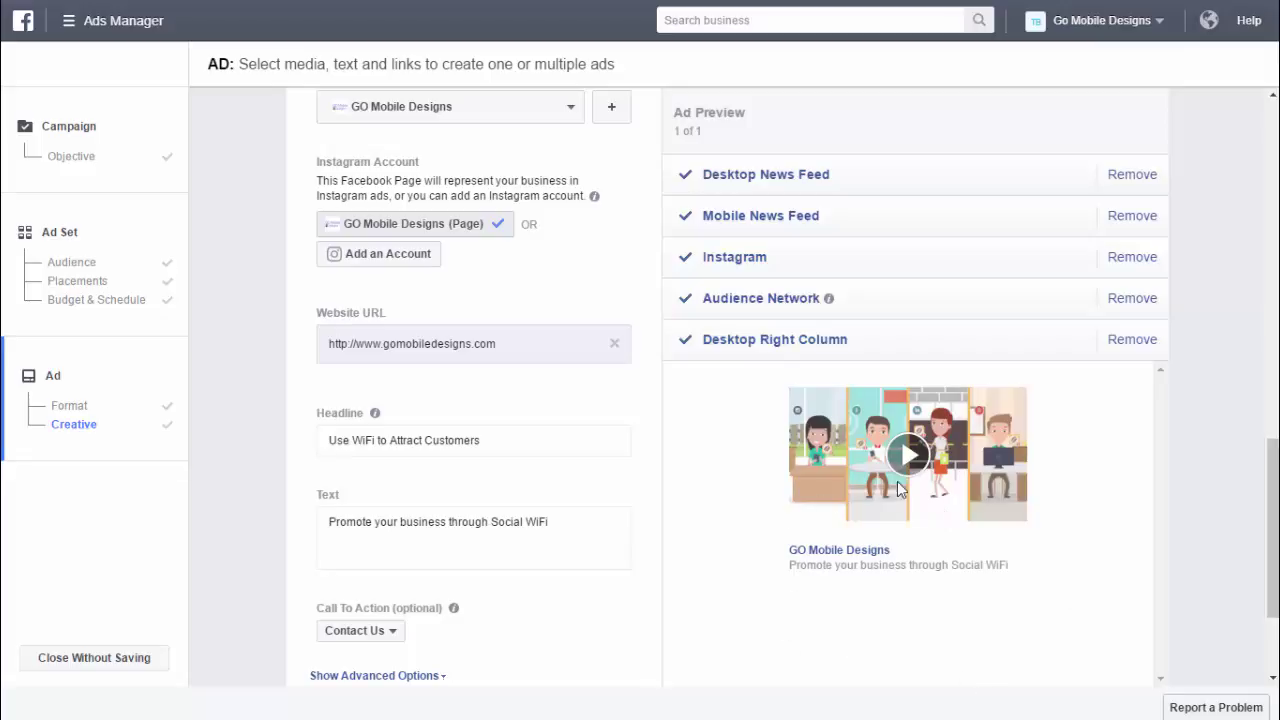
scroll(575, 500, down, 3)
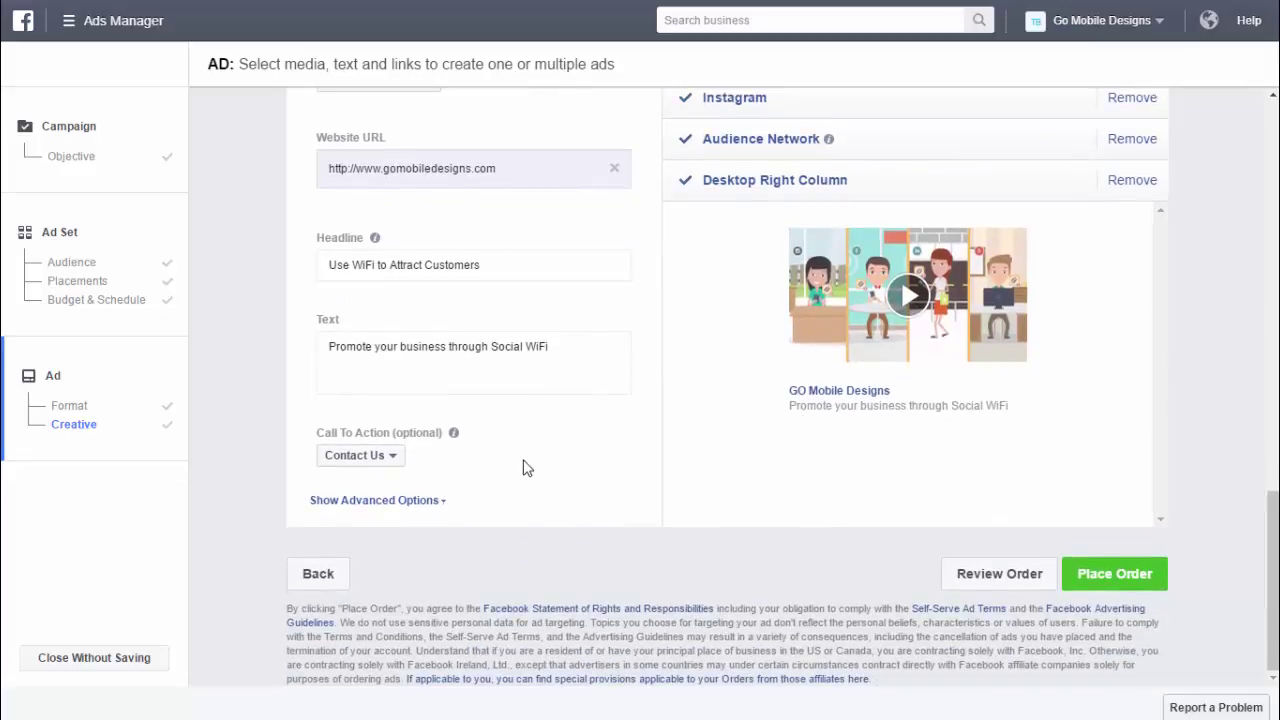
click(438, 503)
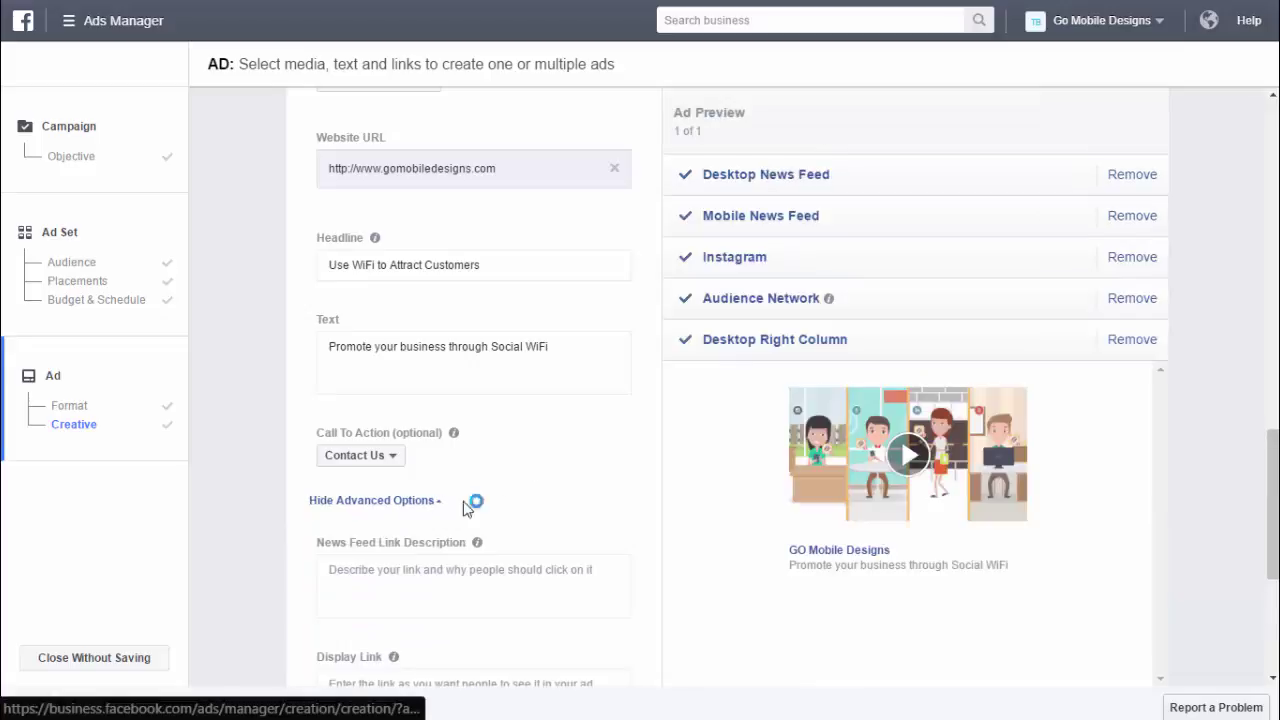
scroll(606, 503, down, 3)
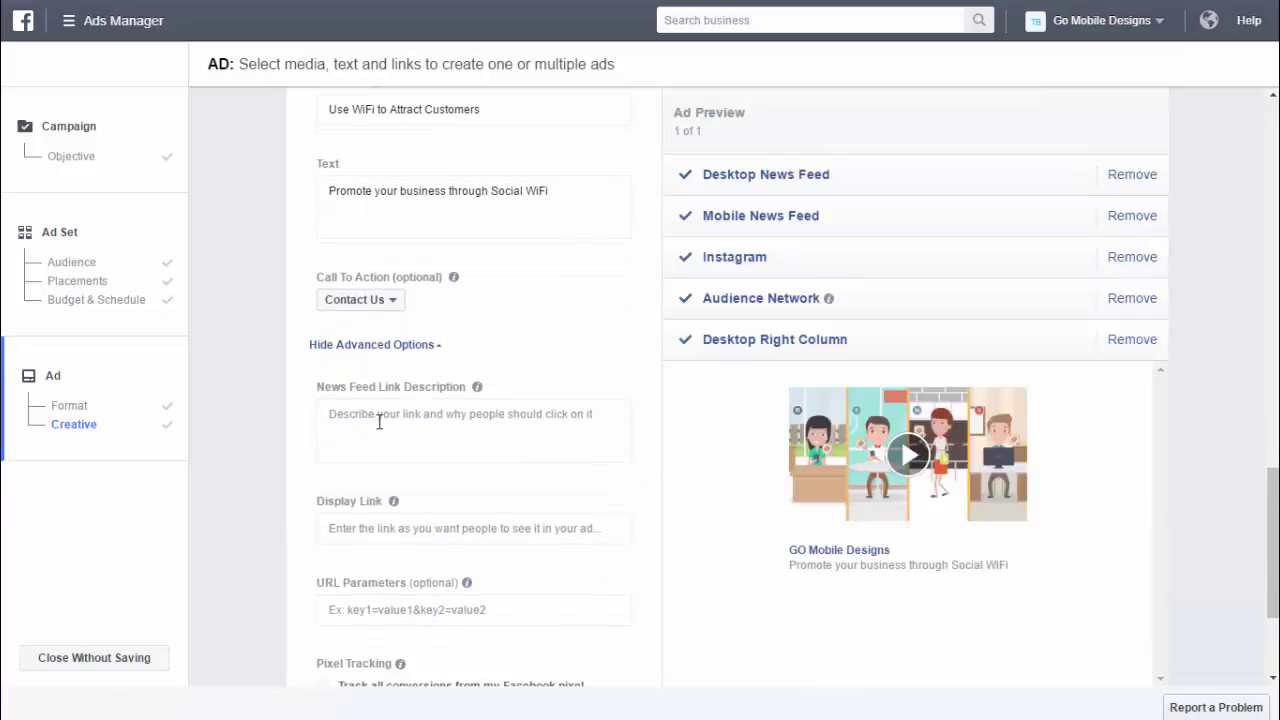
scroll(490, 430, down, 1)
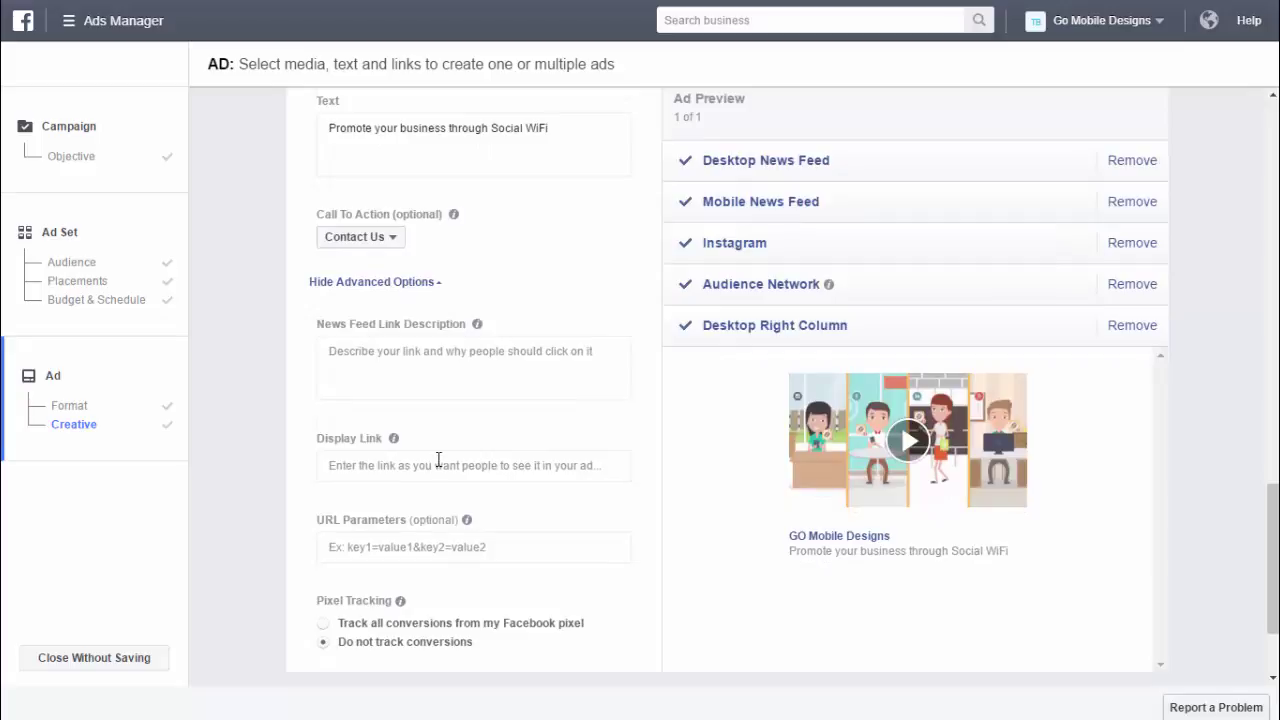
scroll(480, 460, down, 2)
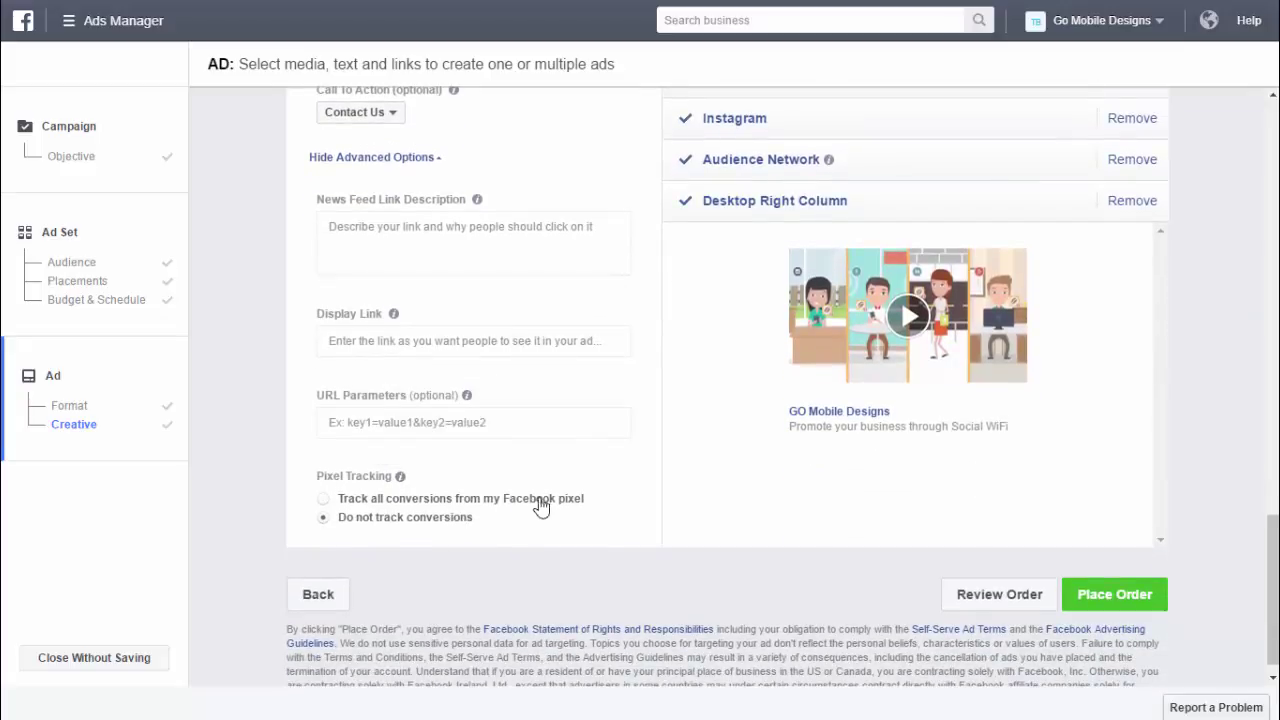
click(324, 500)
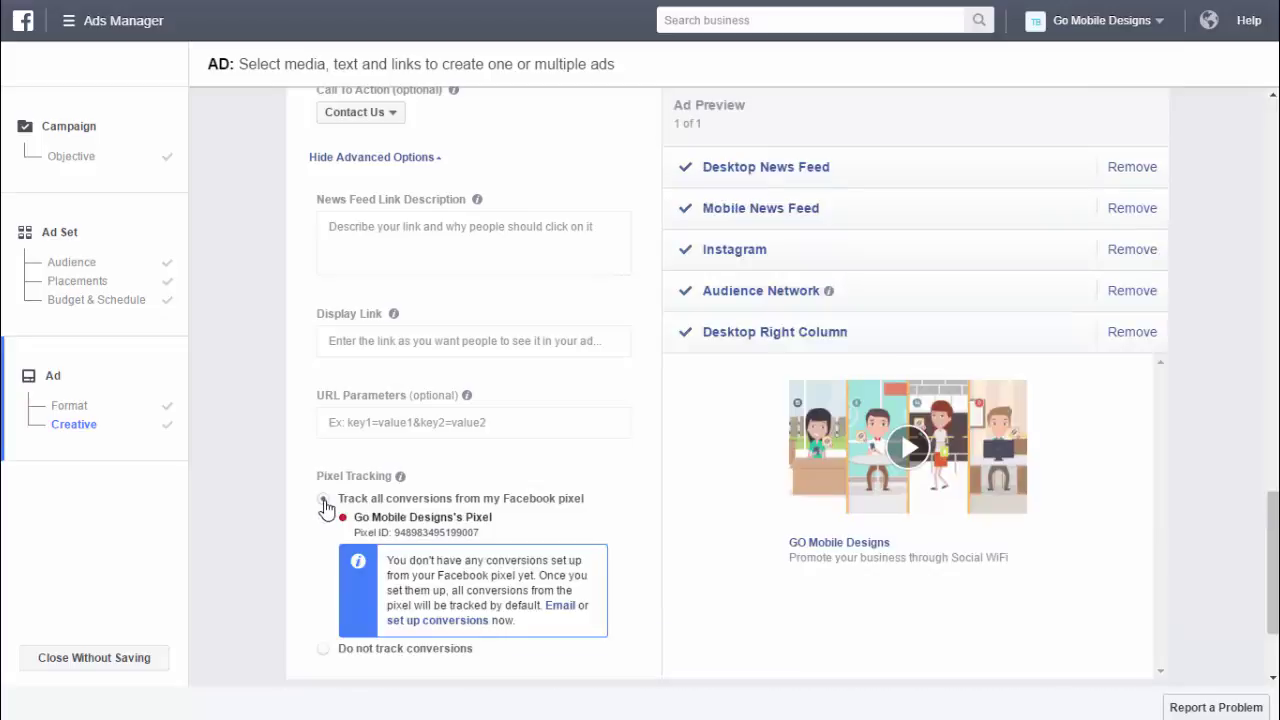
scroll(580, 545, down, 1)
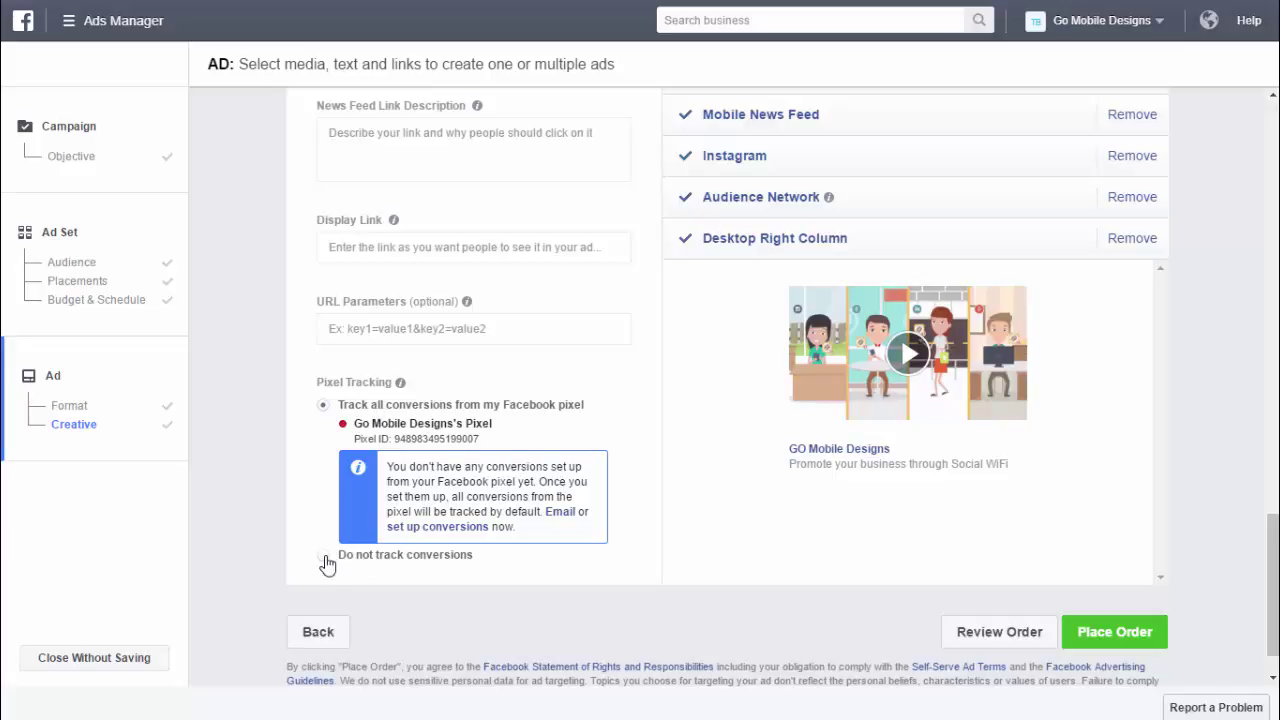
click(323, 556)
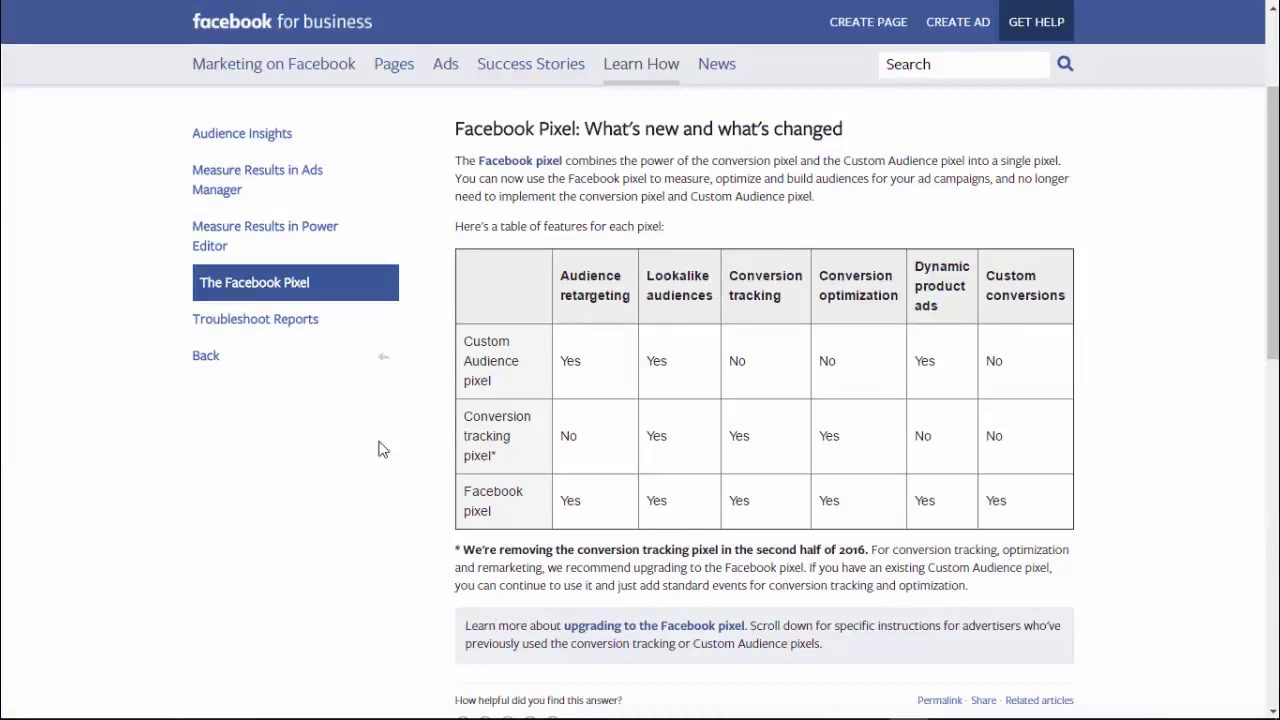
drag(466, 344, 505, 456)
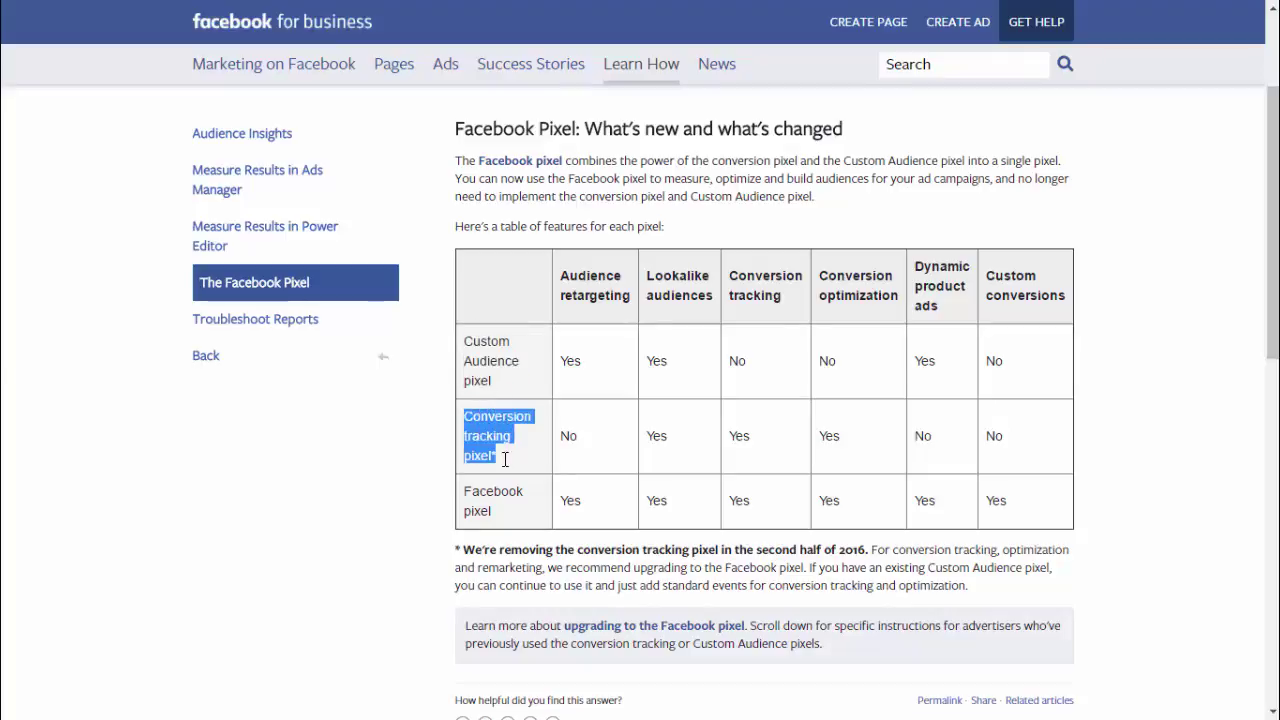
click(520, 368)
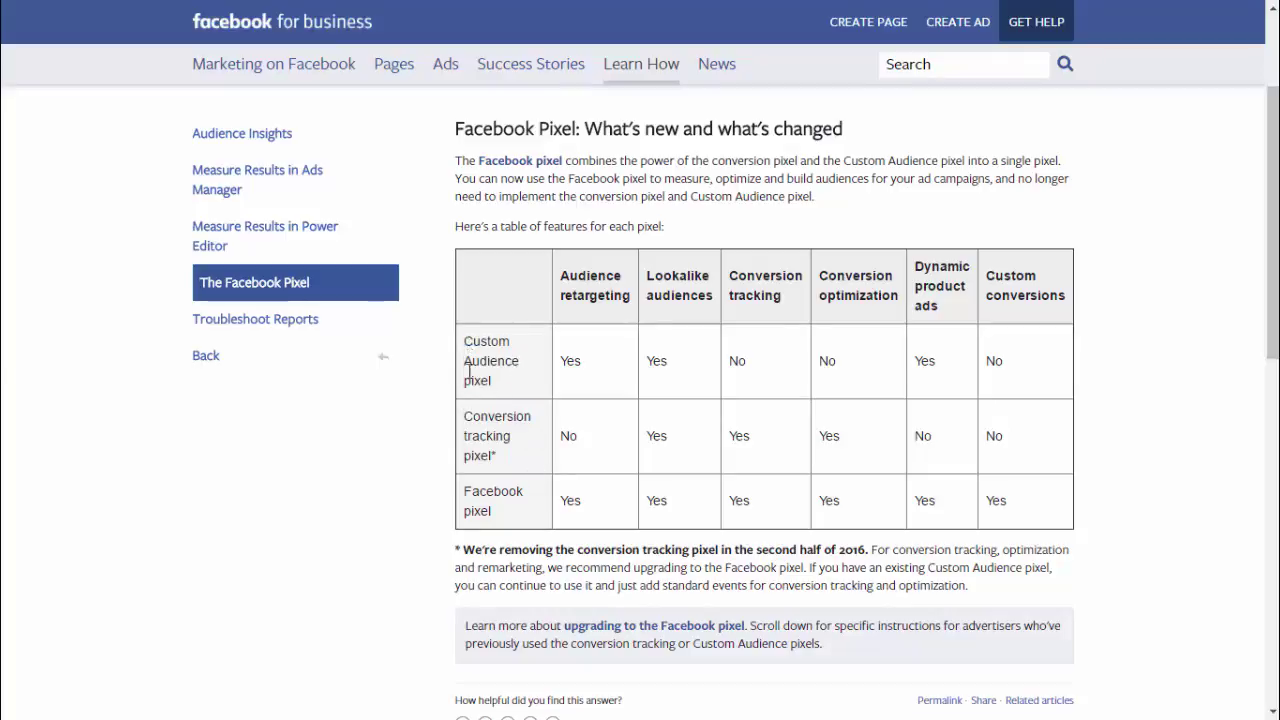
drag(466, 343, 1103, 455)
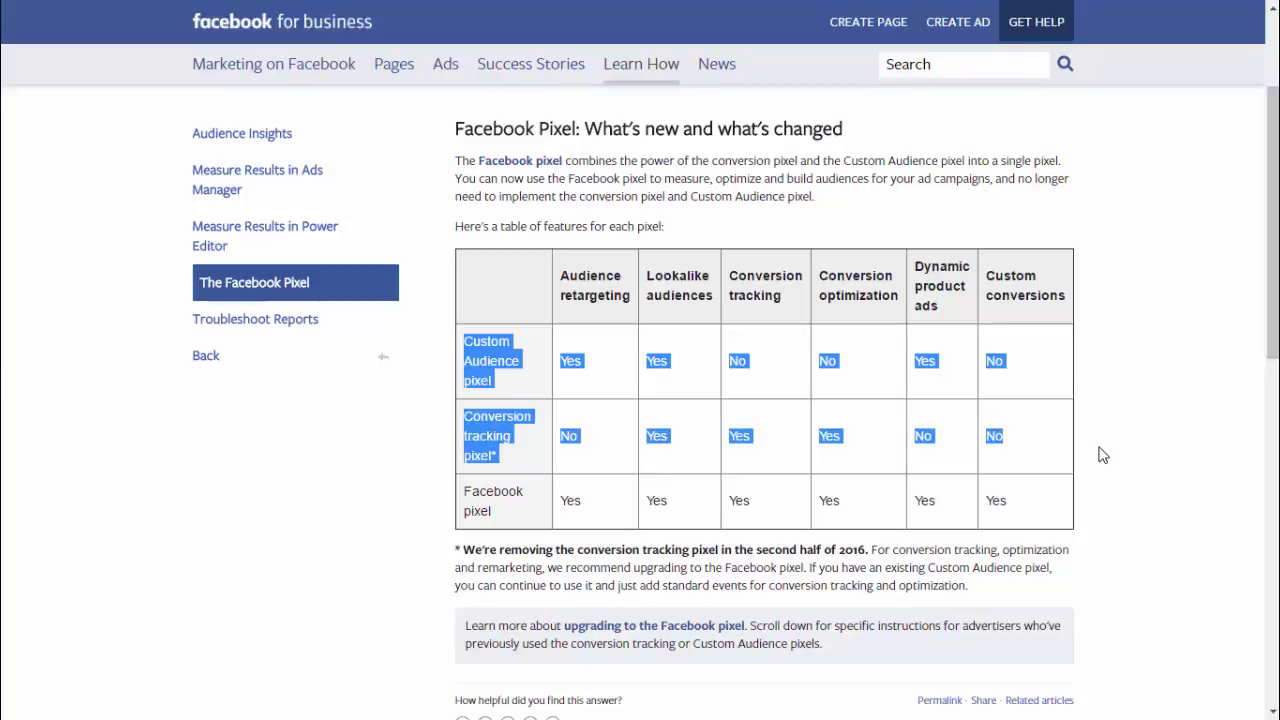
click(1103, 455)
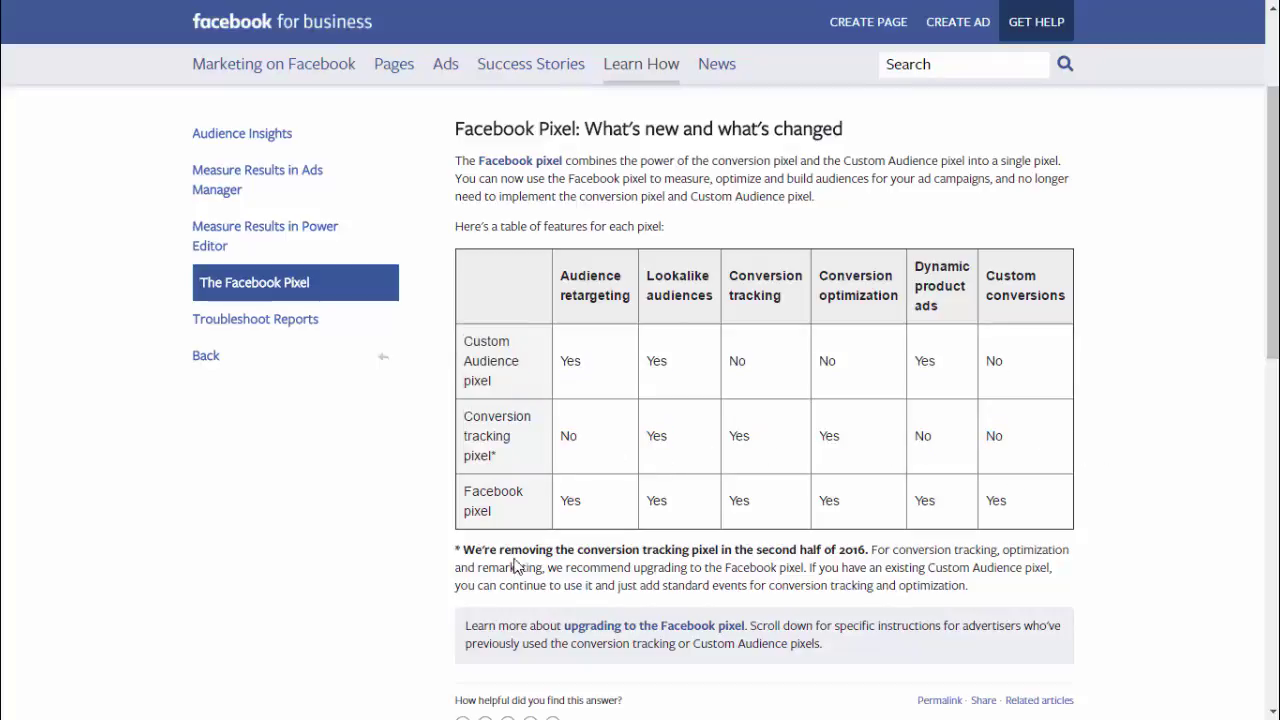
drag(483, 500, 1094, 503)
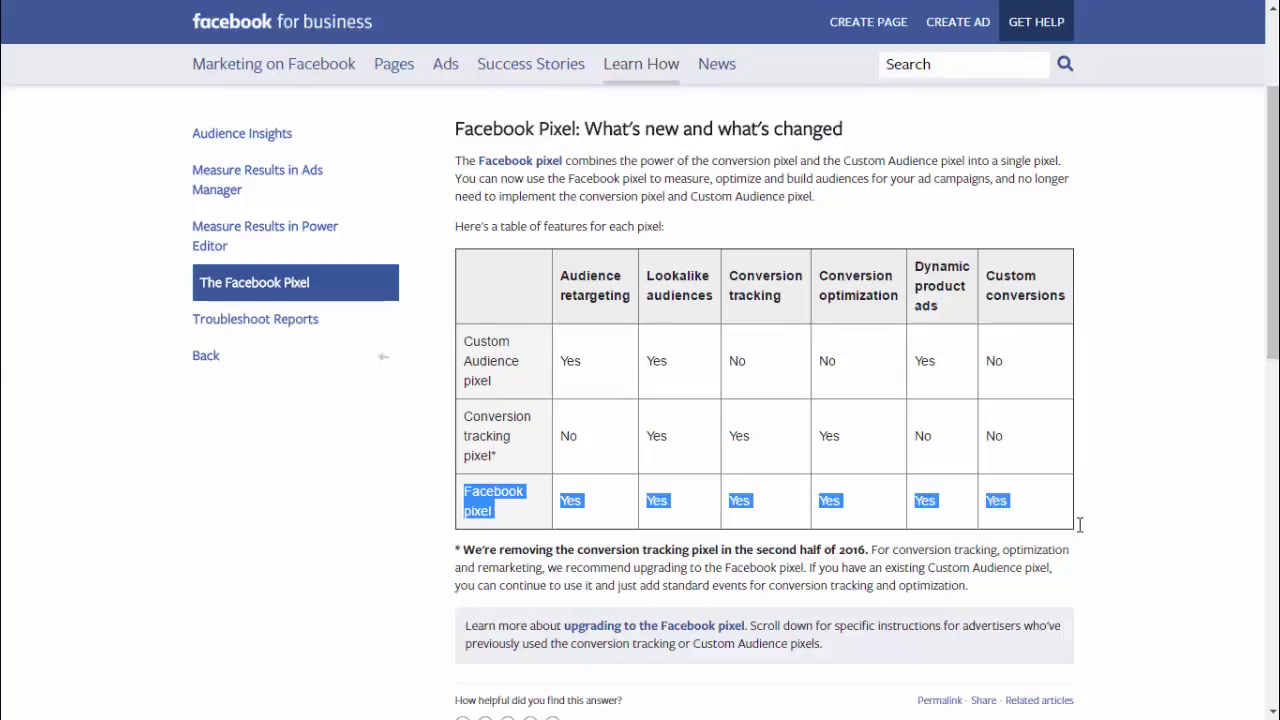
click(1100, 495)
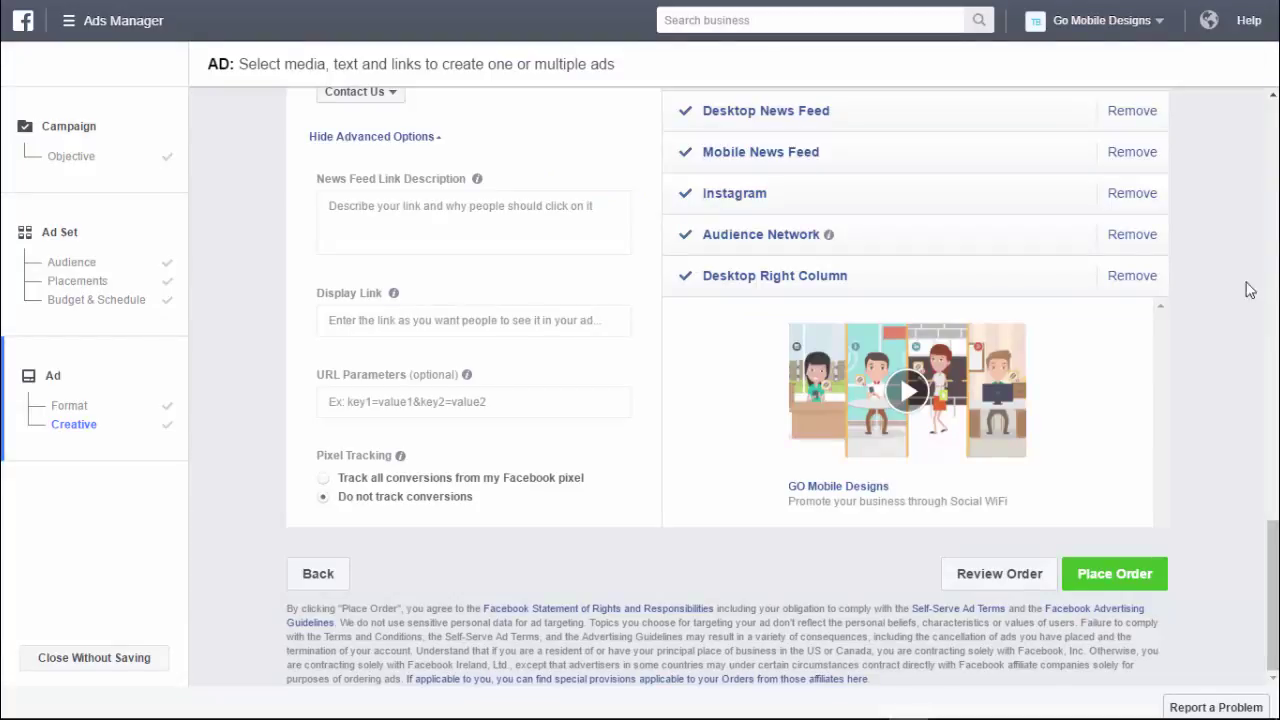
- Track all conversions from the Go Mobile Designs pixel and view its code in the Email dialog
click(323, 479)
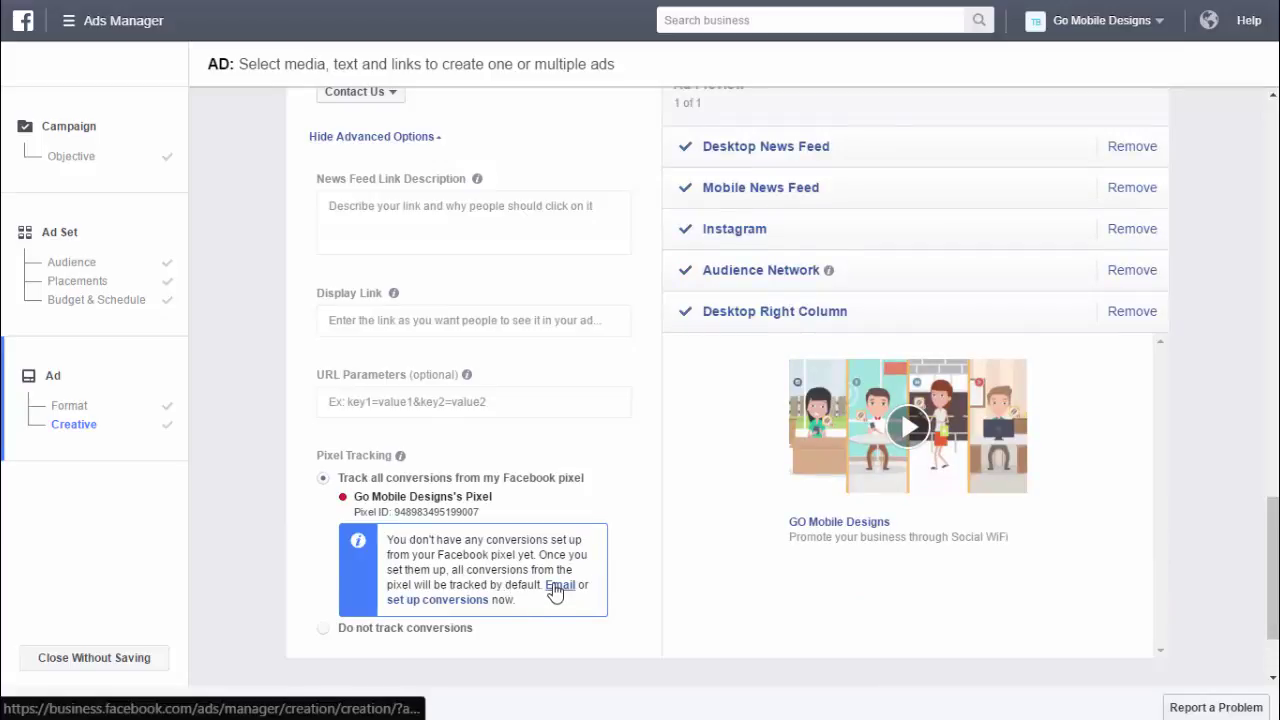
click(556, 588)
click(432, 325)
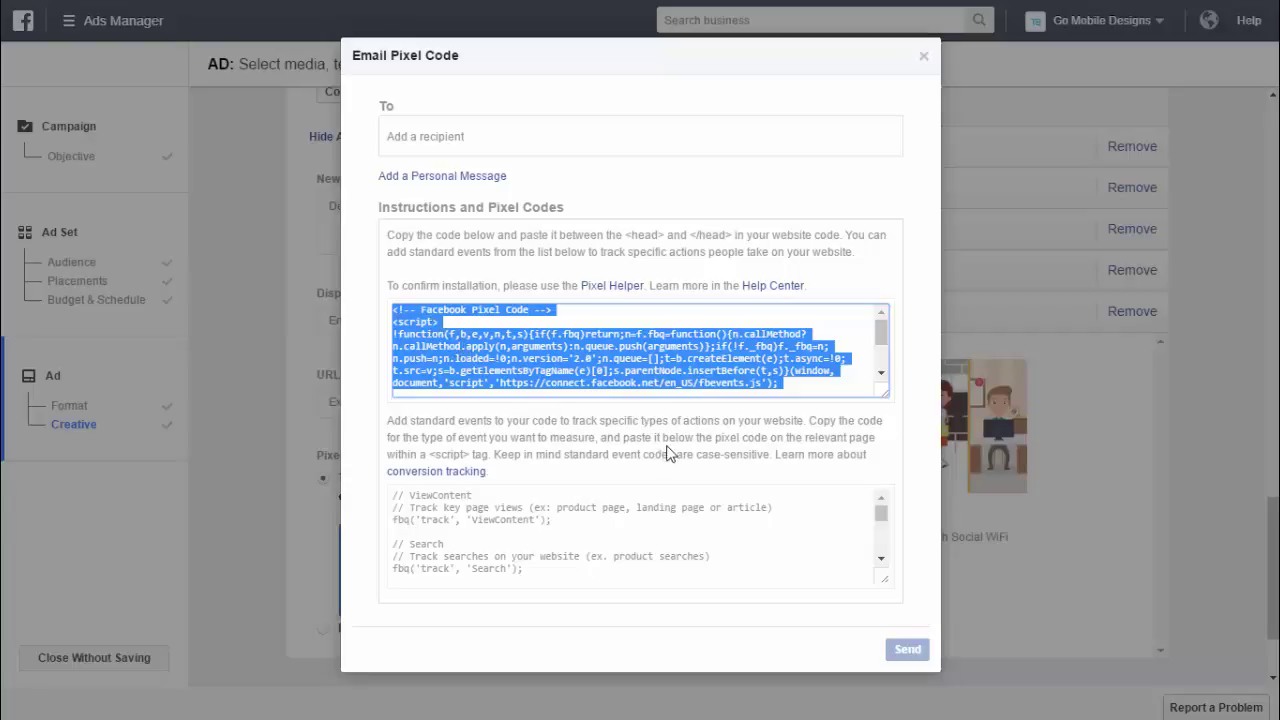
click(923, 56)
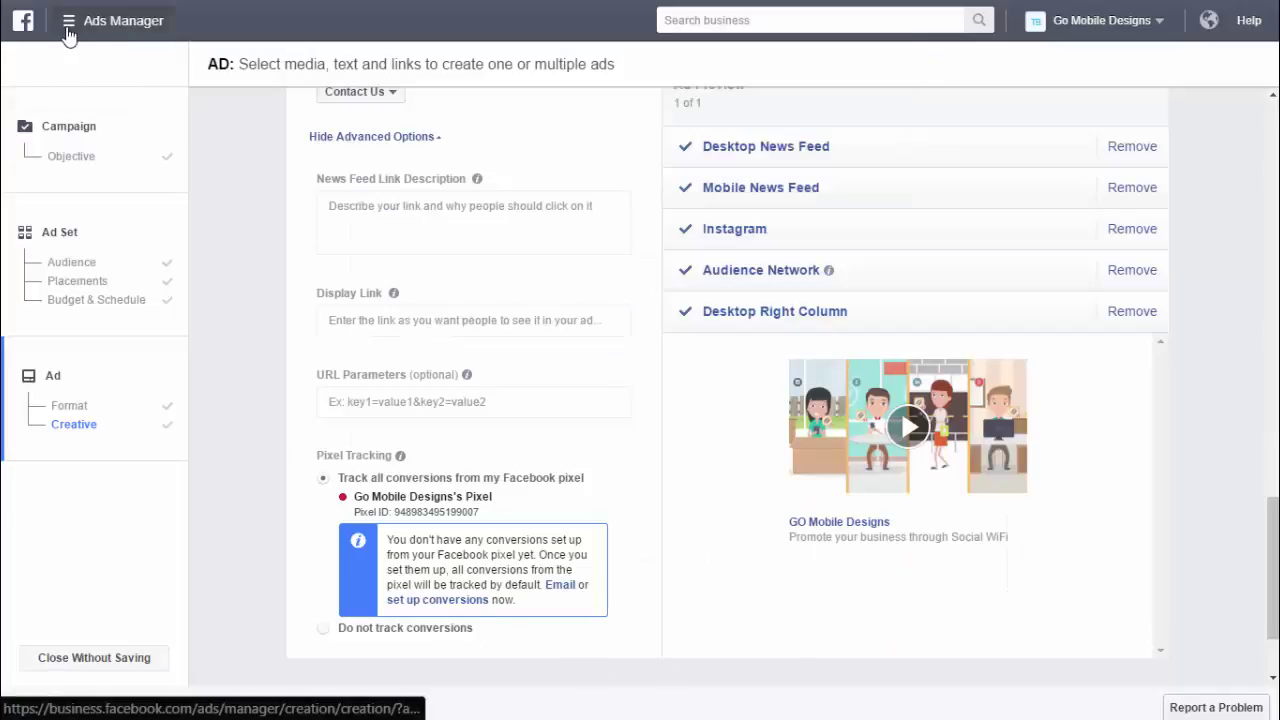
click(68, 30)
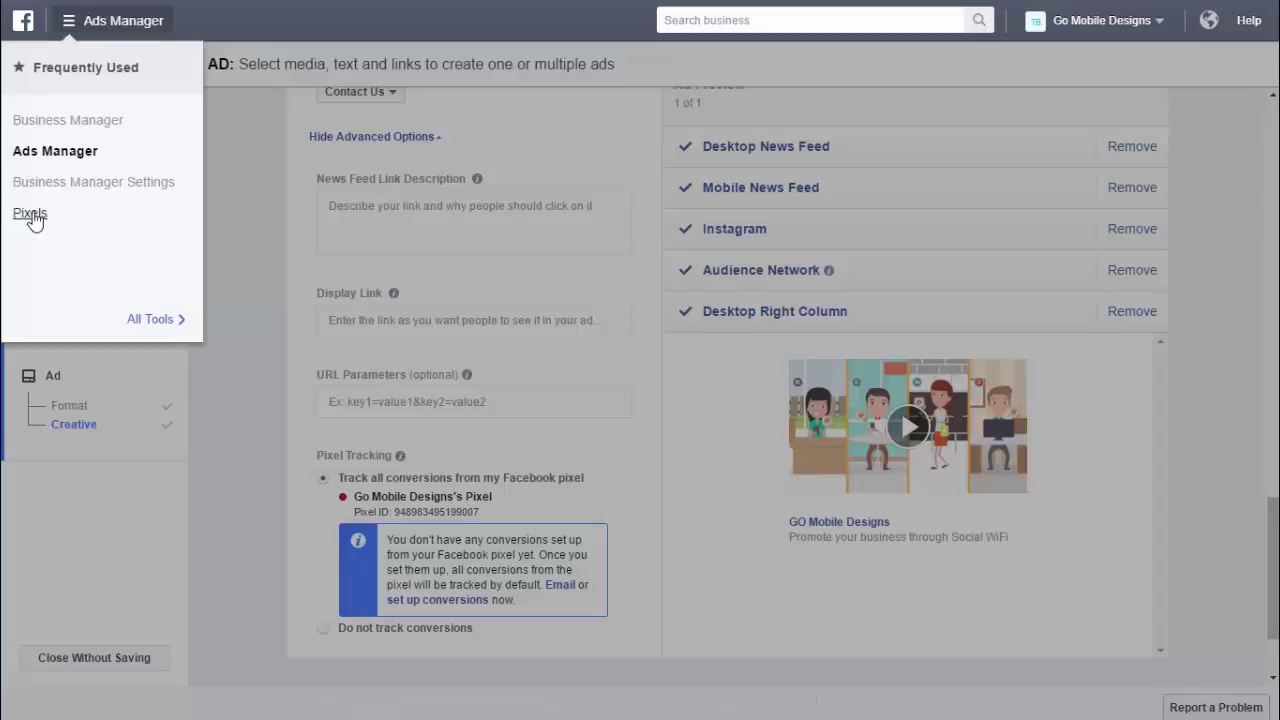
- Show the pixel's base code from the Pixels page via View Pixel Code and select it all
click(31, 215)
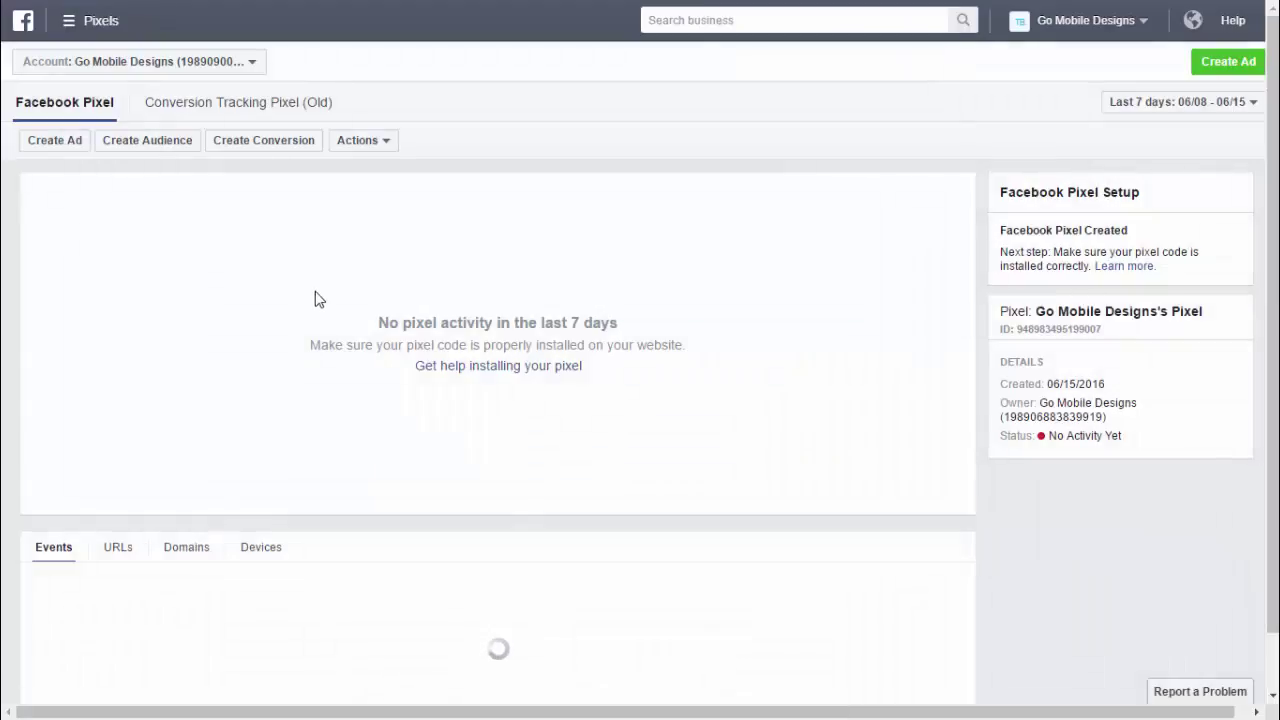
click(388, 141)
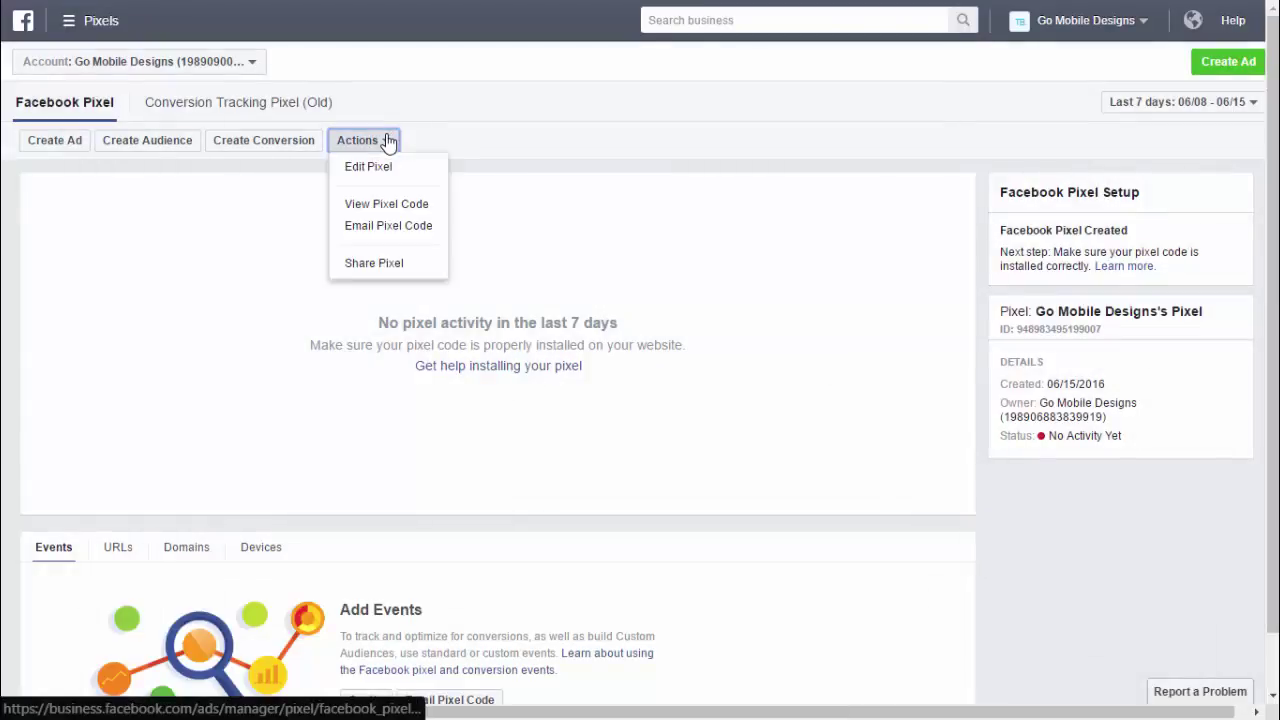
click(400, 206)
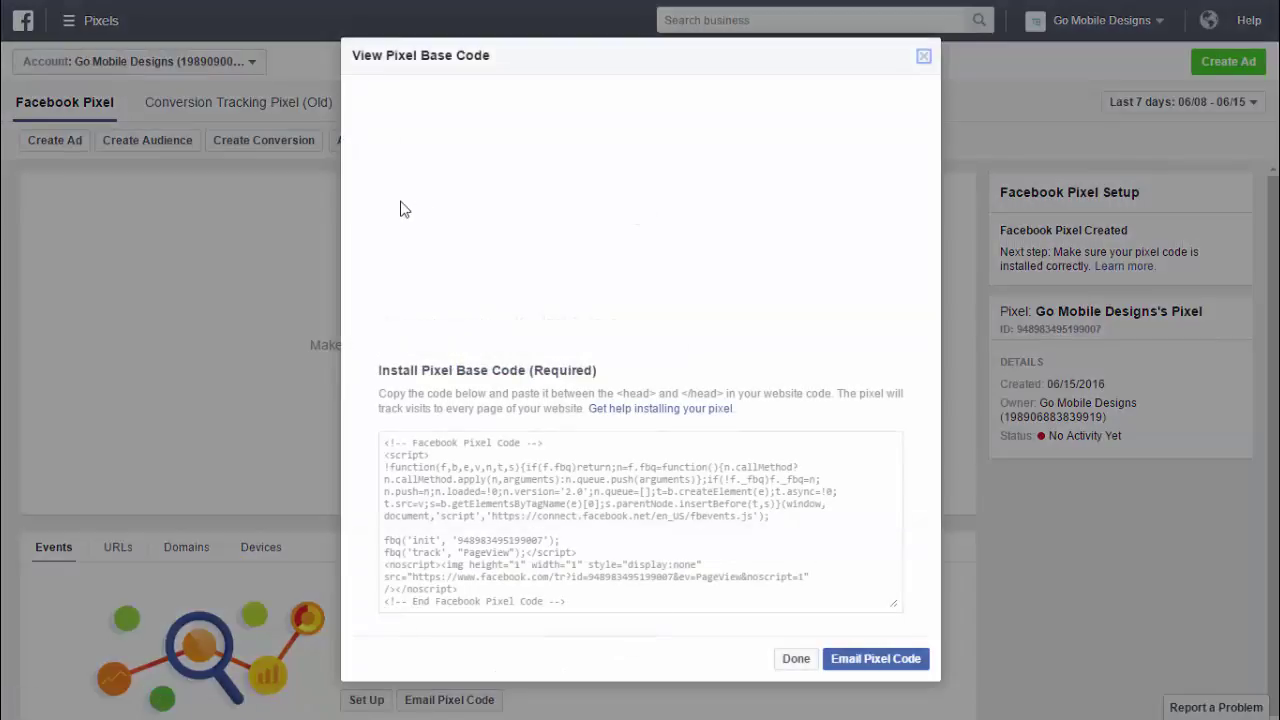
click(441, 465)
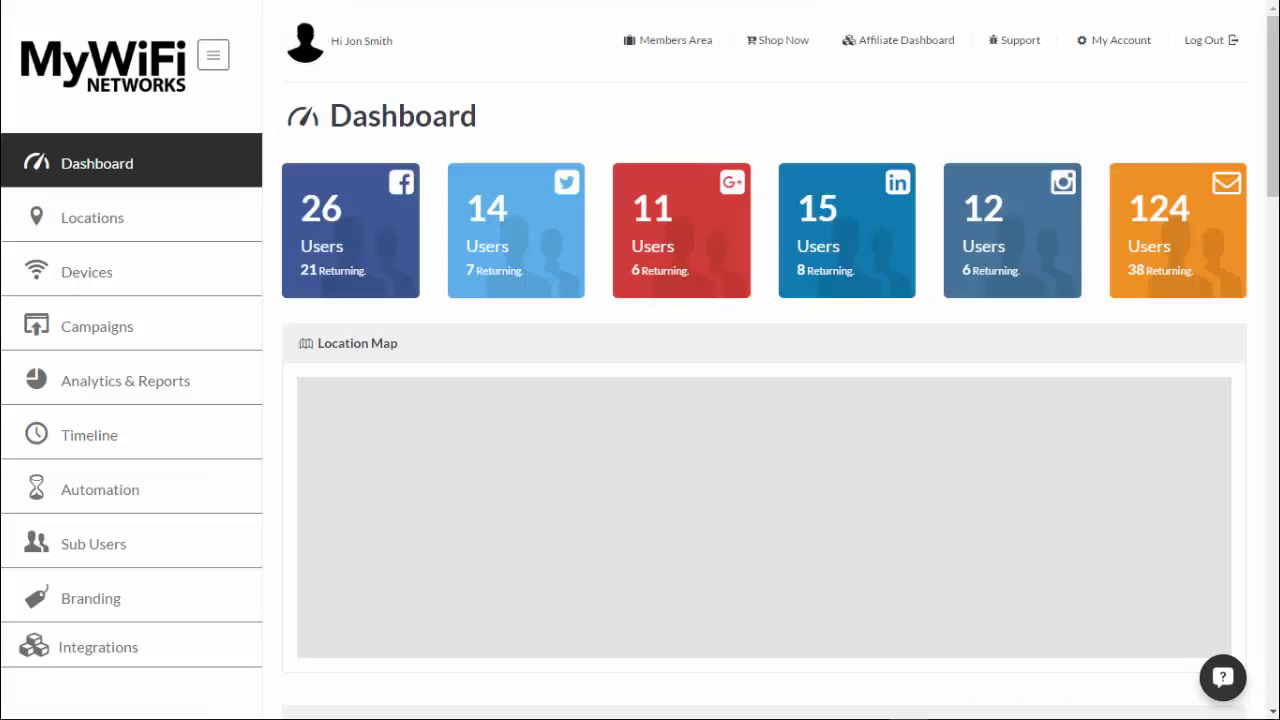
- In the Coffee Bar MP Campaign's Step 2, verify the pixel code in the Analytics & Retargeting Header Script
click(104, 333)
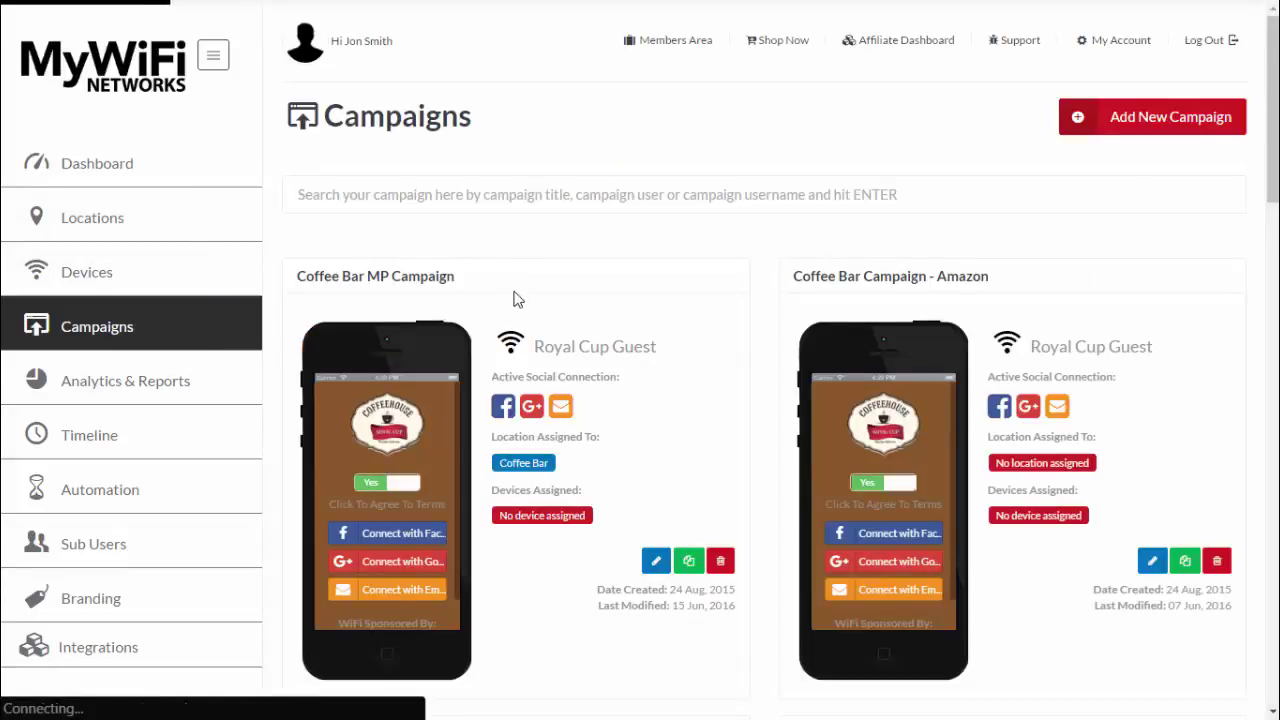
click(655, 564)
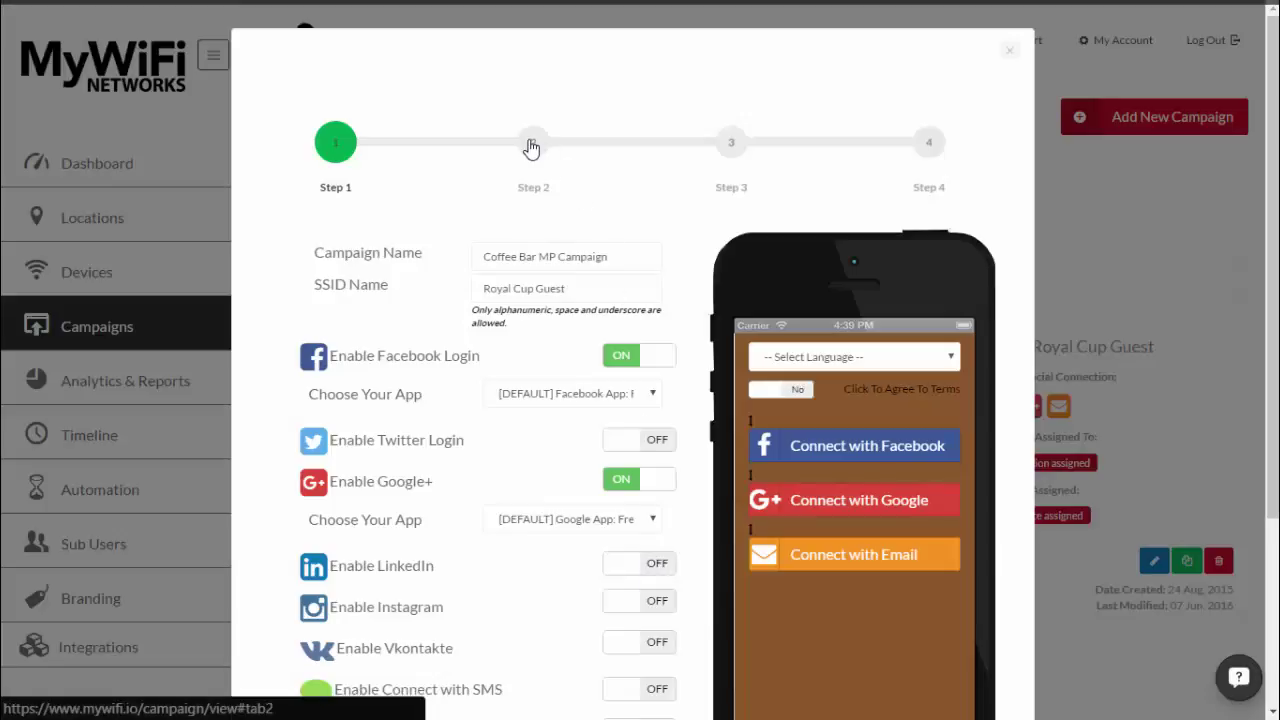
click(532, 148)
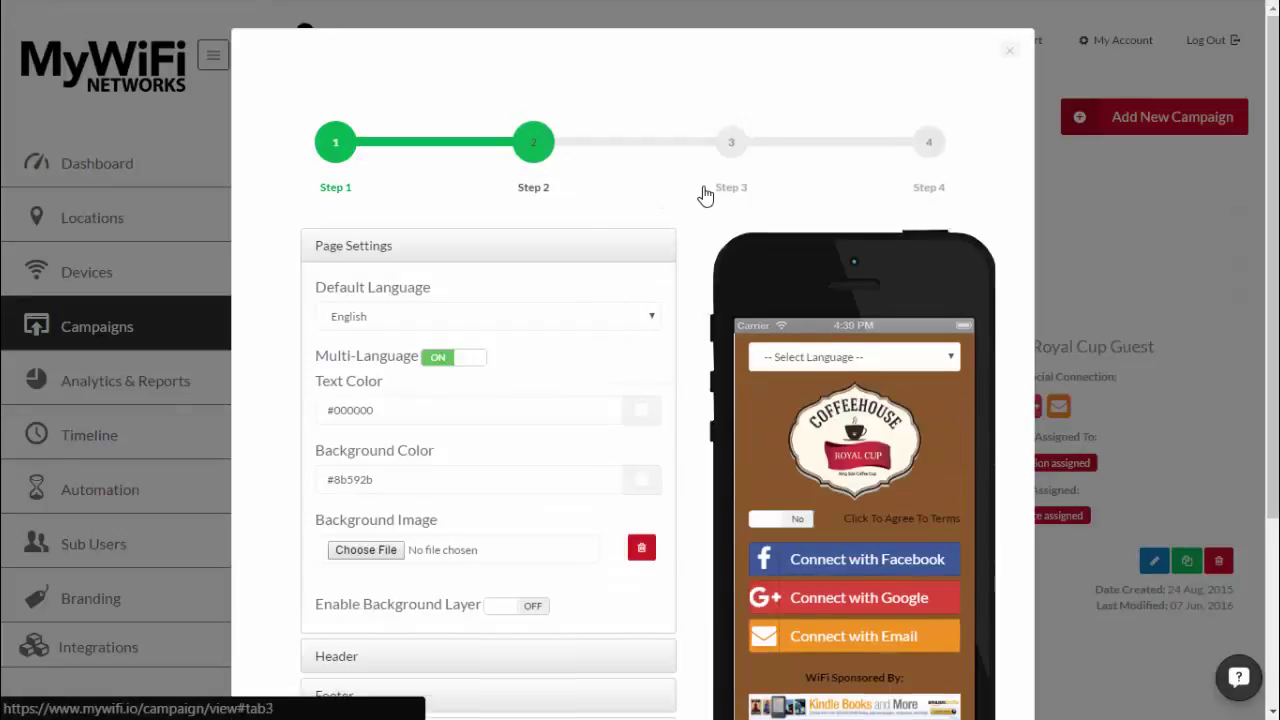
scroll(704, 194, down, 1)
scroll(705, 194, down, 4)
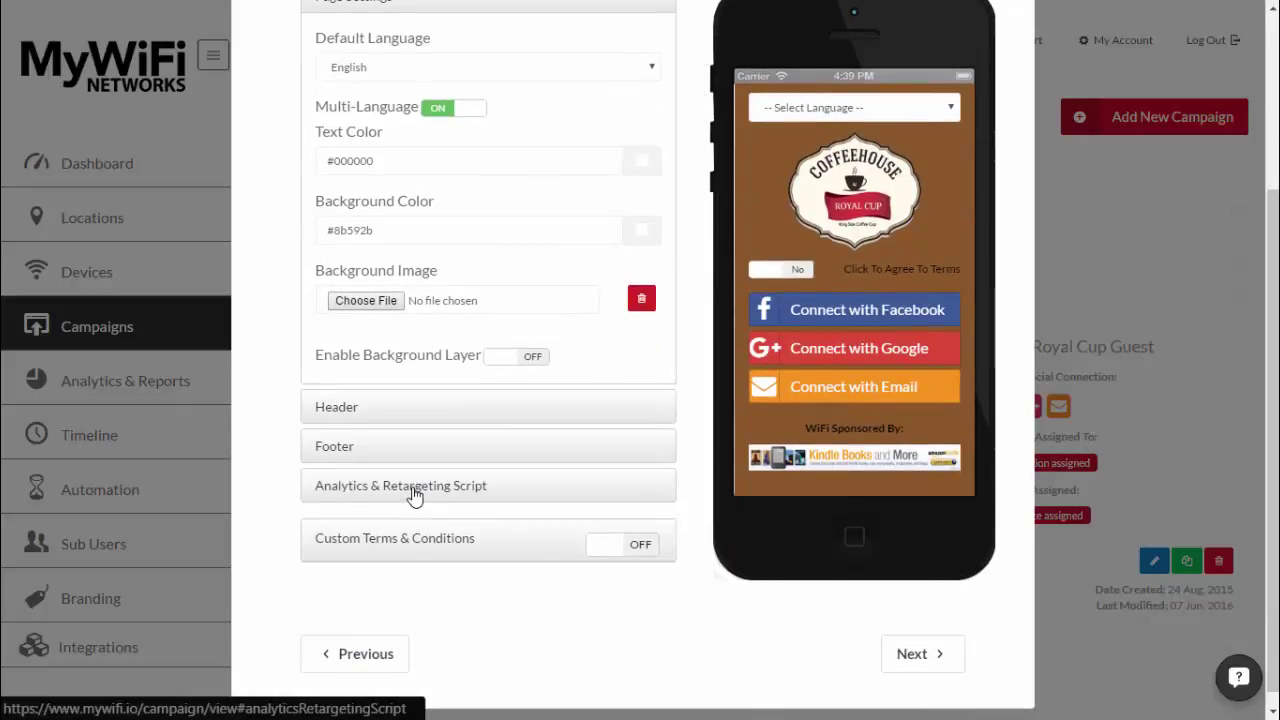
click(414, 494)
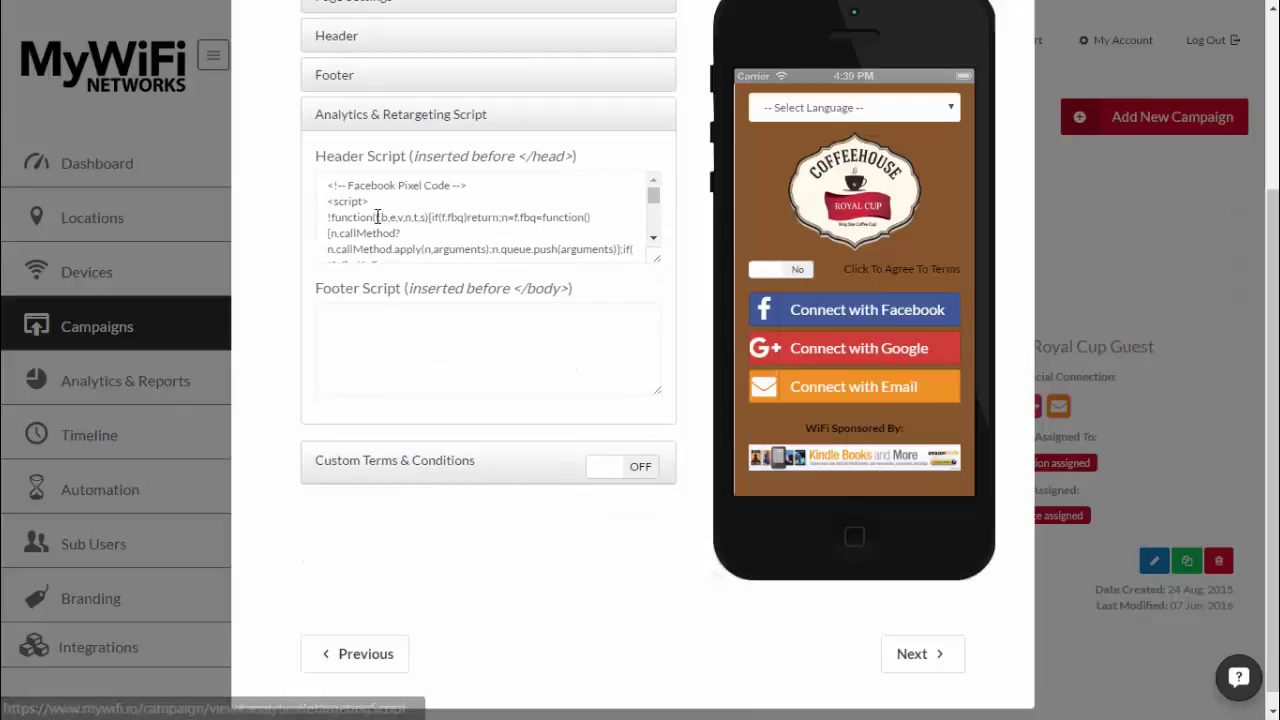
click(327, 189)
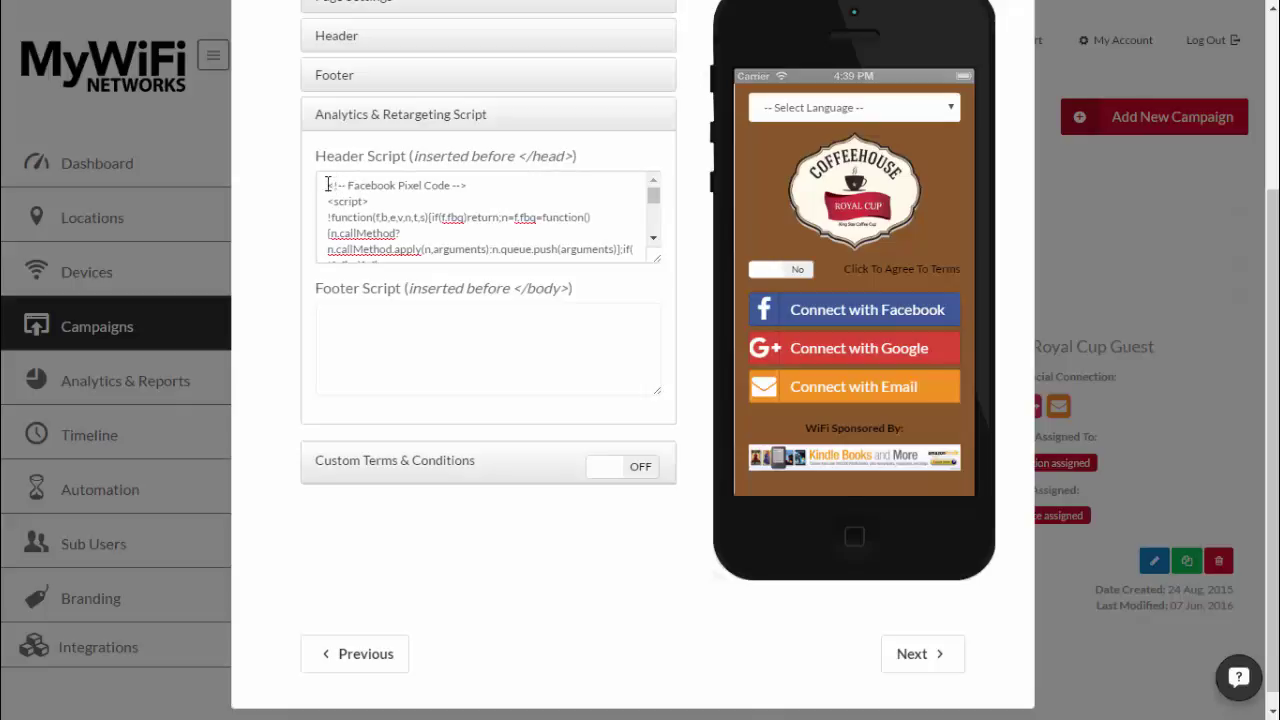
drag(327, 184, 536, 272)
click(558, 252)
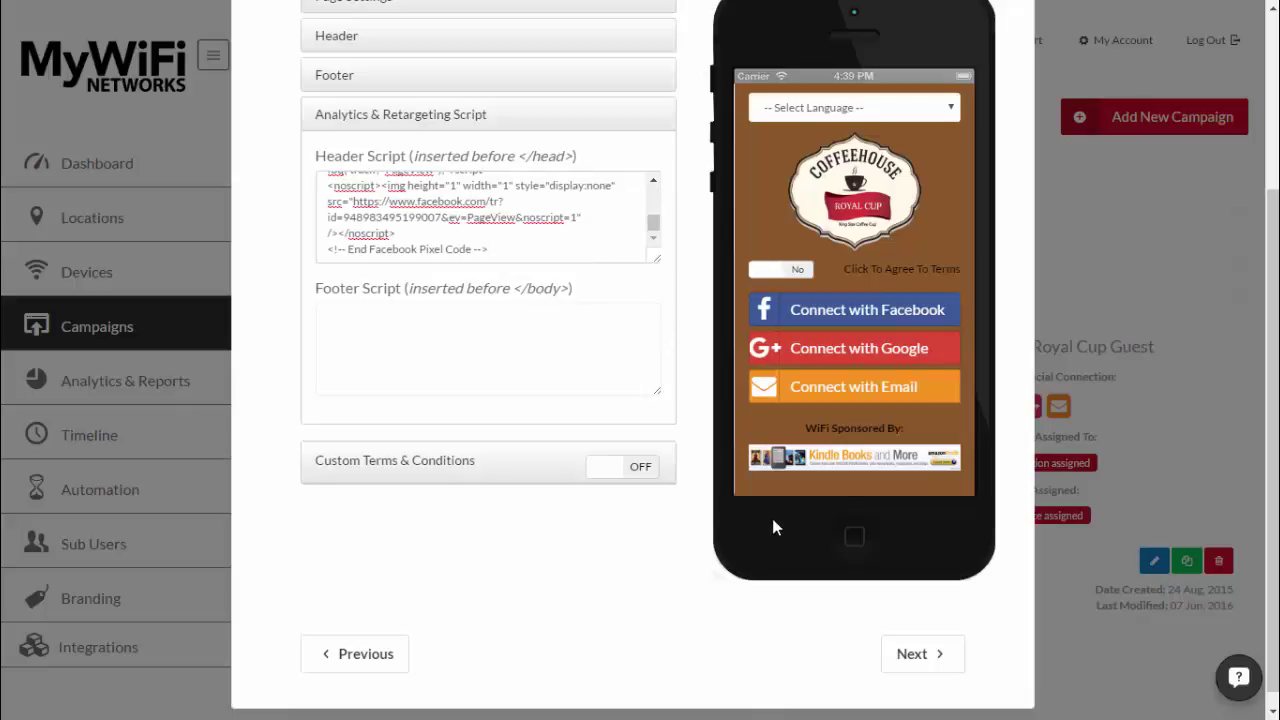
- Save the Coffee Bar MP Campaign with Update from Step 4
scroll(709, 323, up, 3)
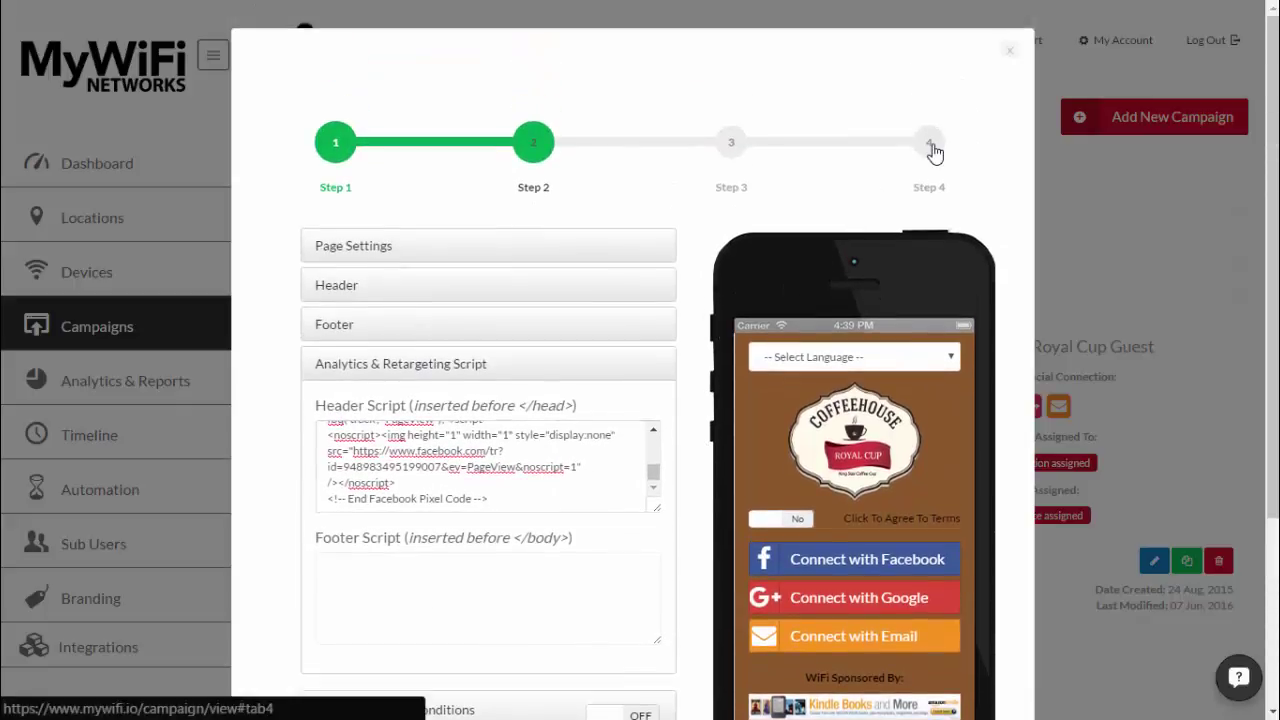
click(933, 150)
scroll(945, 524, down, 3)
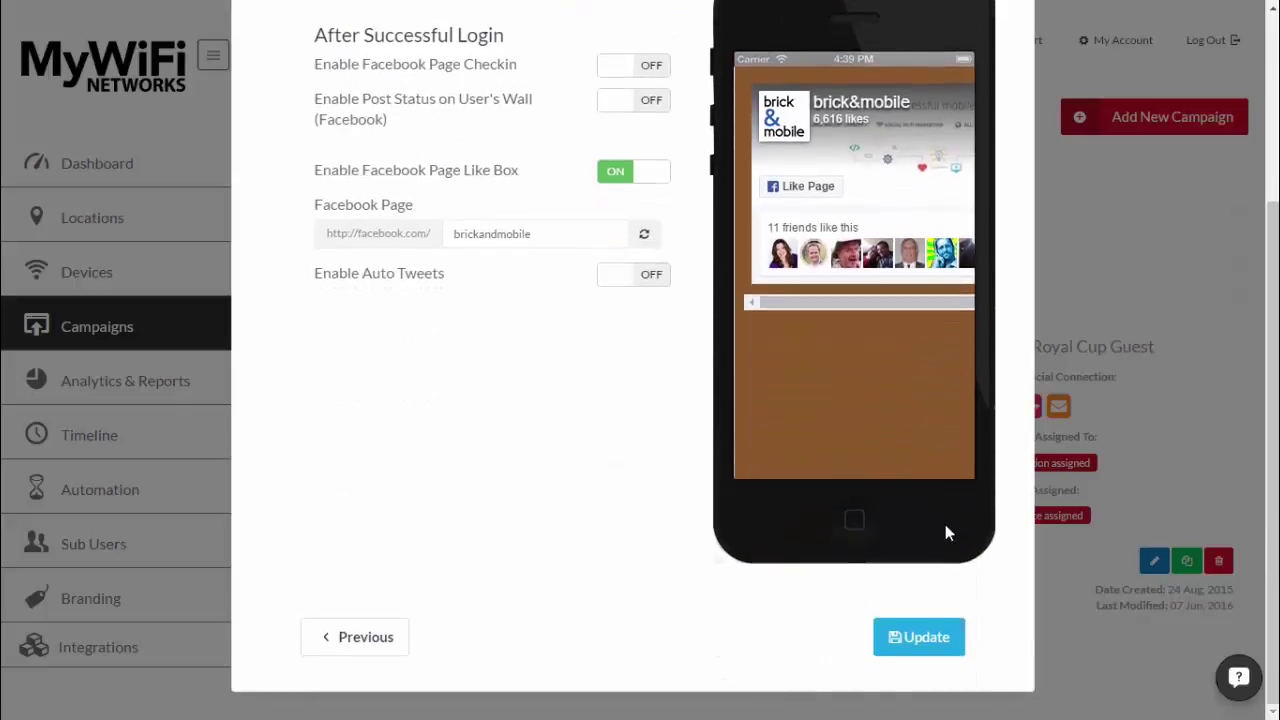
click(912, 634)
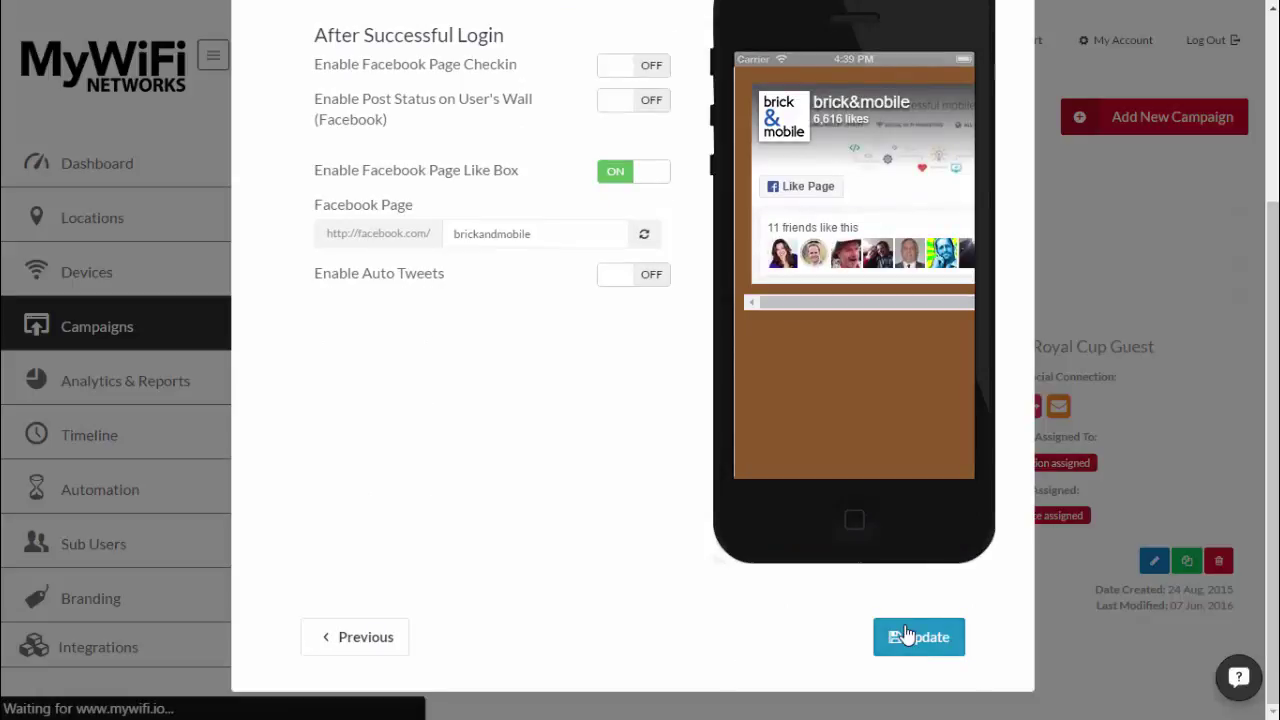